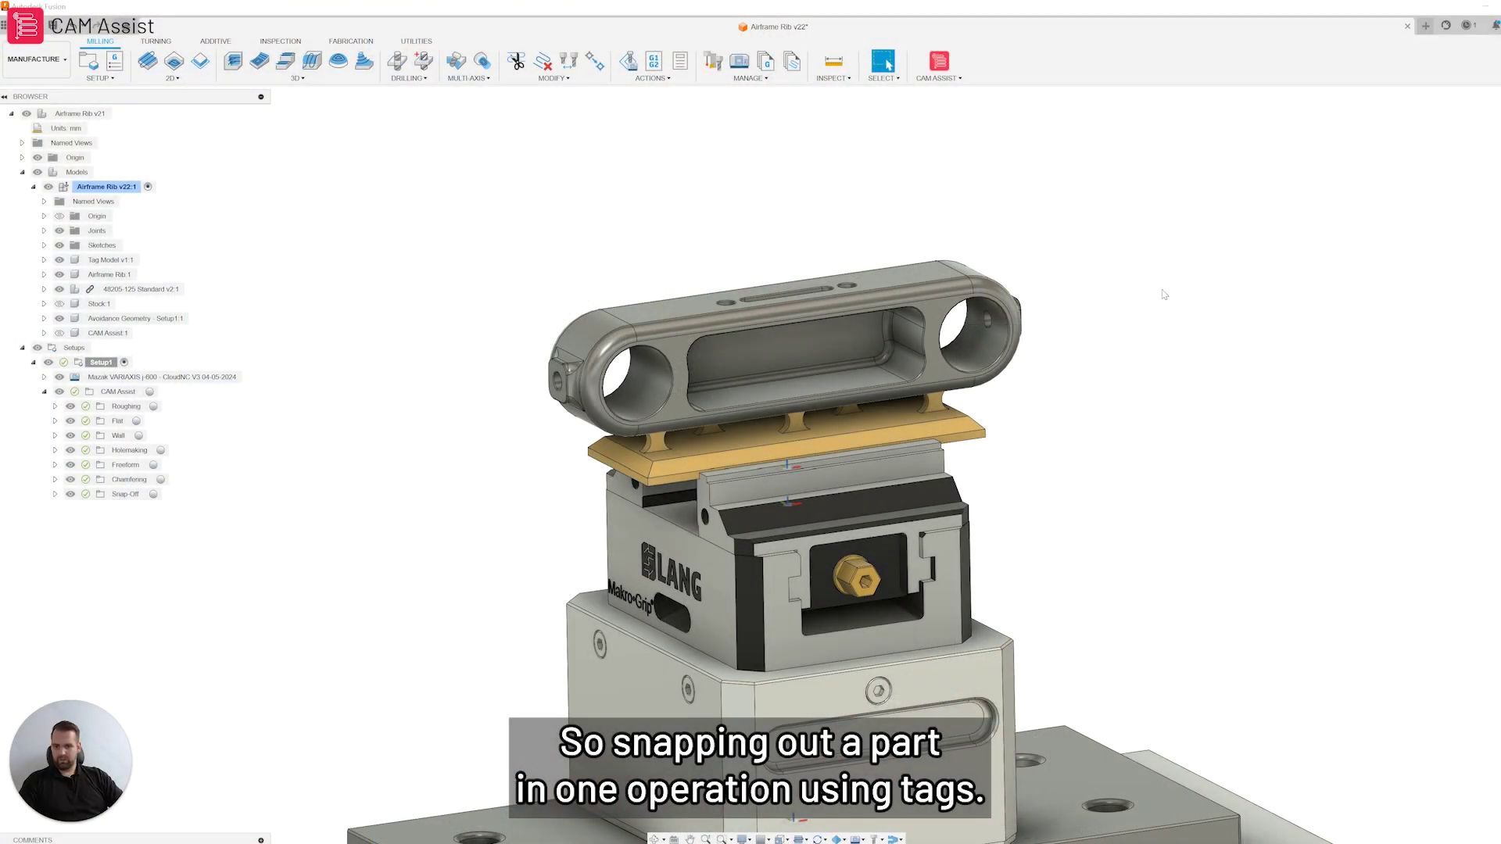
Examine the airframe rib, the tag model beneath it and the vise workholding
scroll(1167, 296, down, 2)
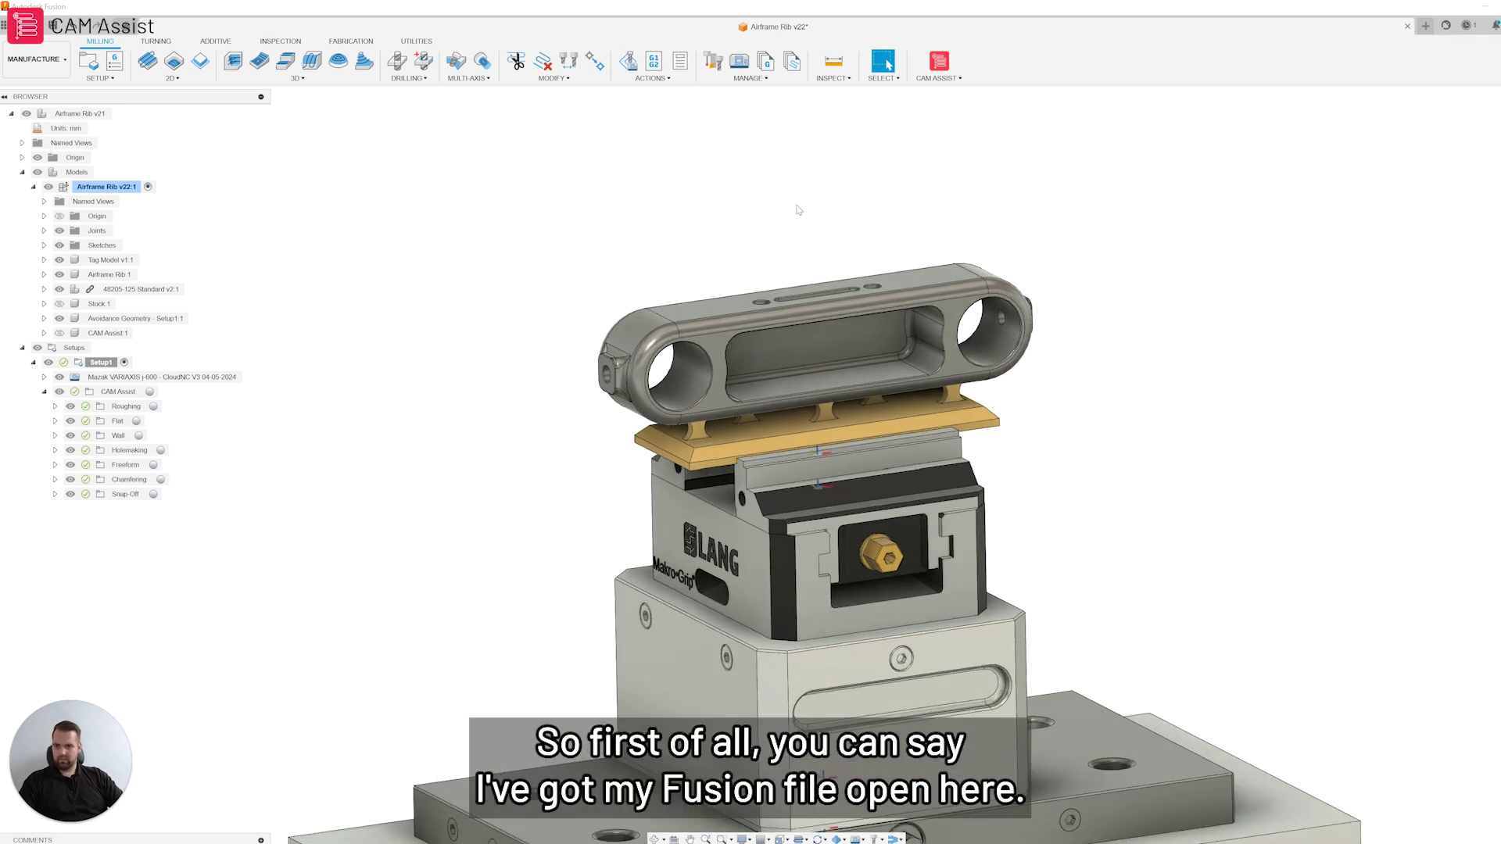
scroll(814, 335, up, 3)
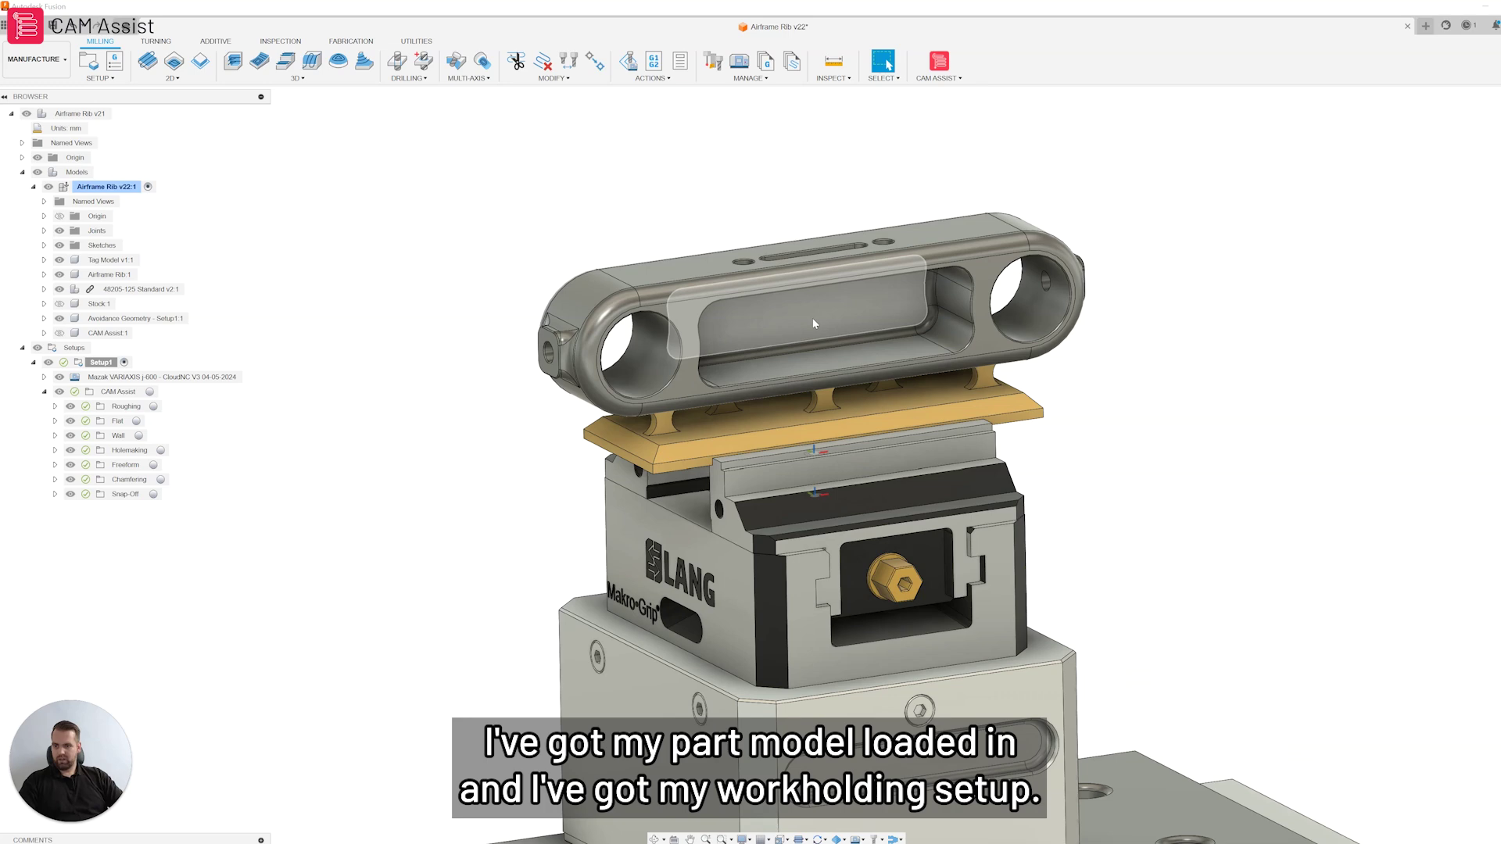
scroll(813, 323, down, 2)
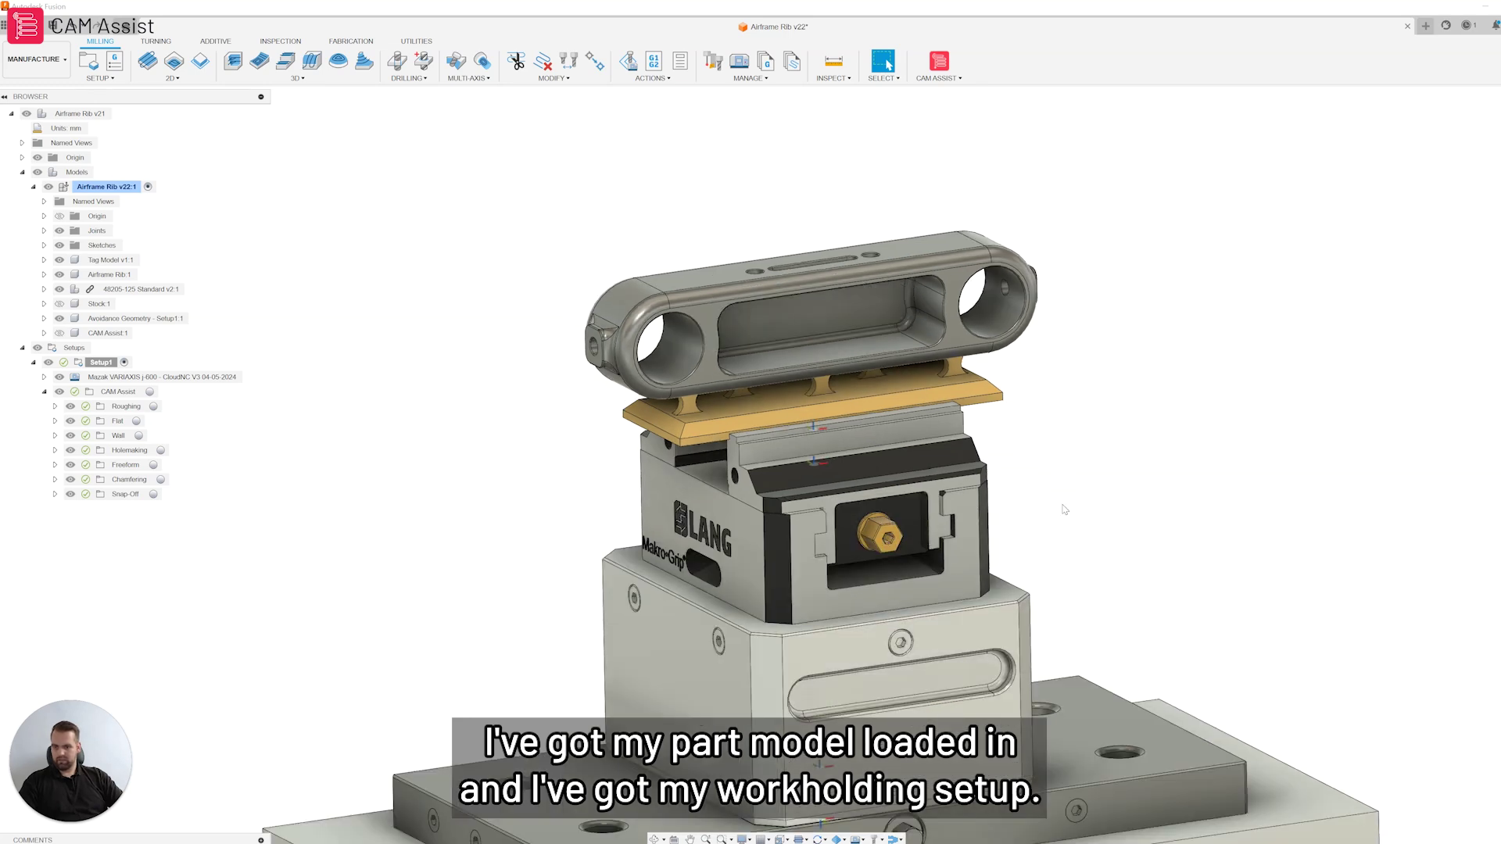
scroll(1063, 509, down, 2)
scroll(888, 434, up, 3)
shift+middle_drag(695, 445, 834, 388)
scroll(729, 390, up, 3)
scroll(774, 410, down, 2)
scroll(780, 411, down, 2)
scroll(832, 381, up, 1)
scroll(834, 384, down, 2)
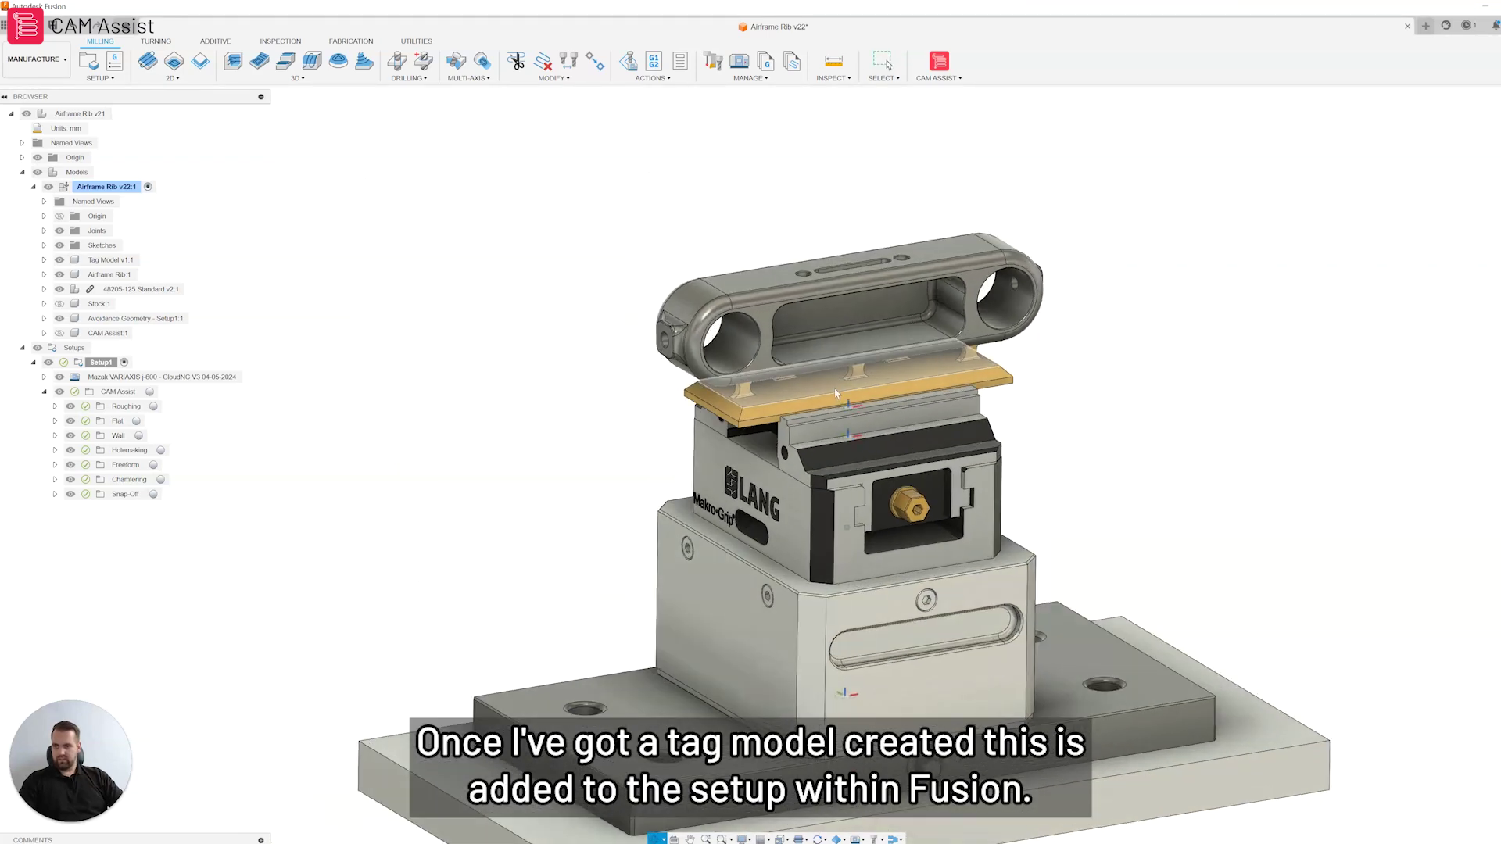
Open Setup1 for editing and inspect the part and tag bodies selected as its model
double_click(101, 363)
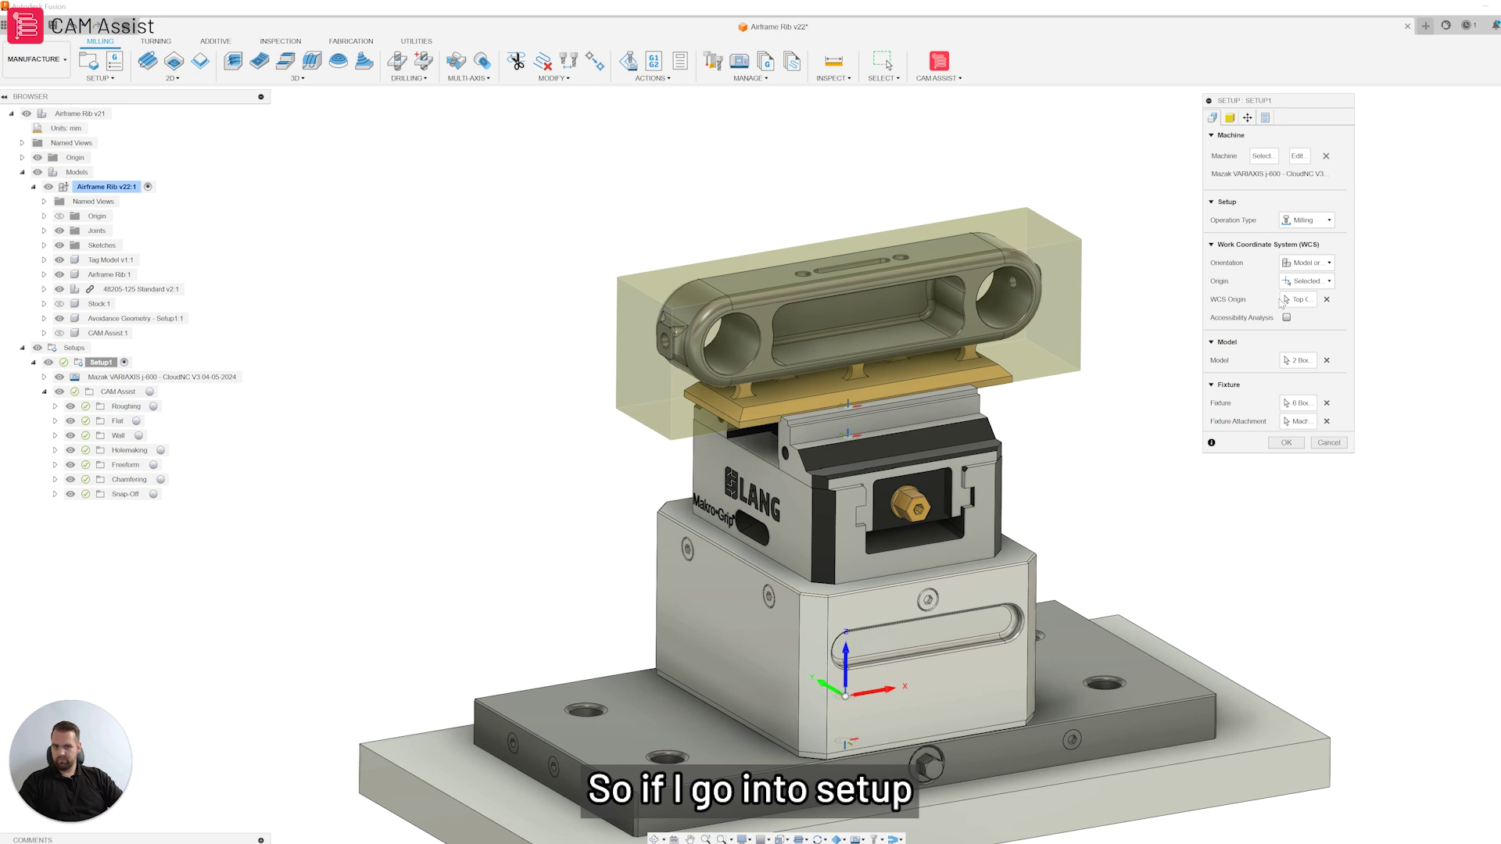
click(1276, 361)
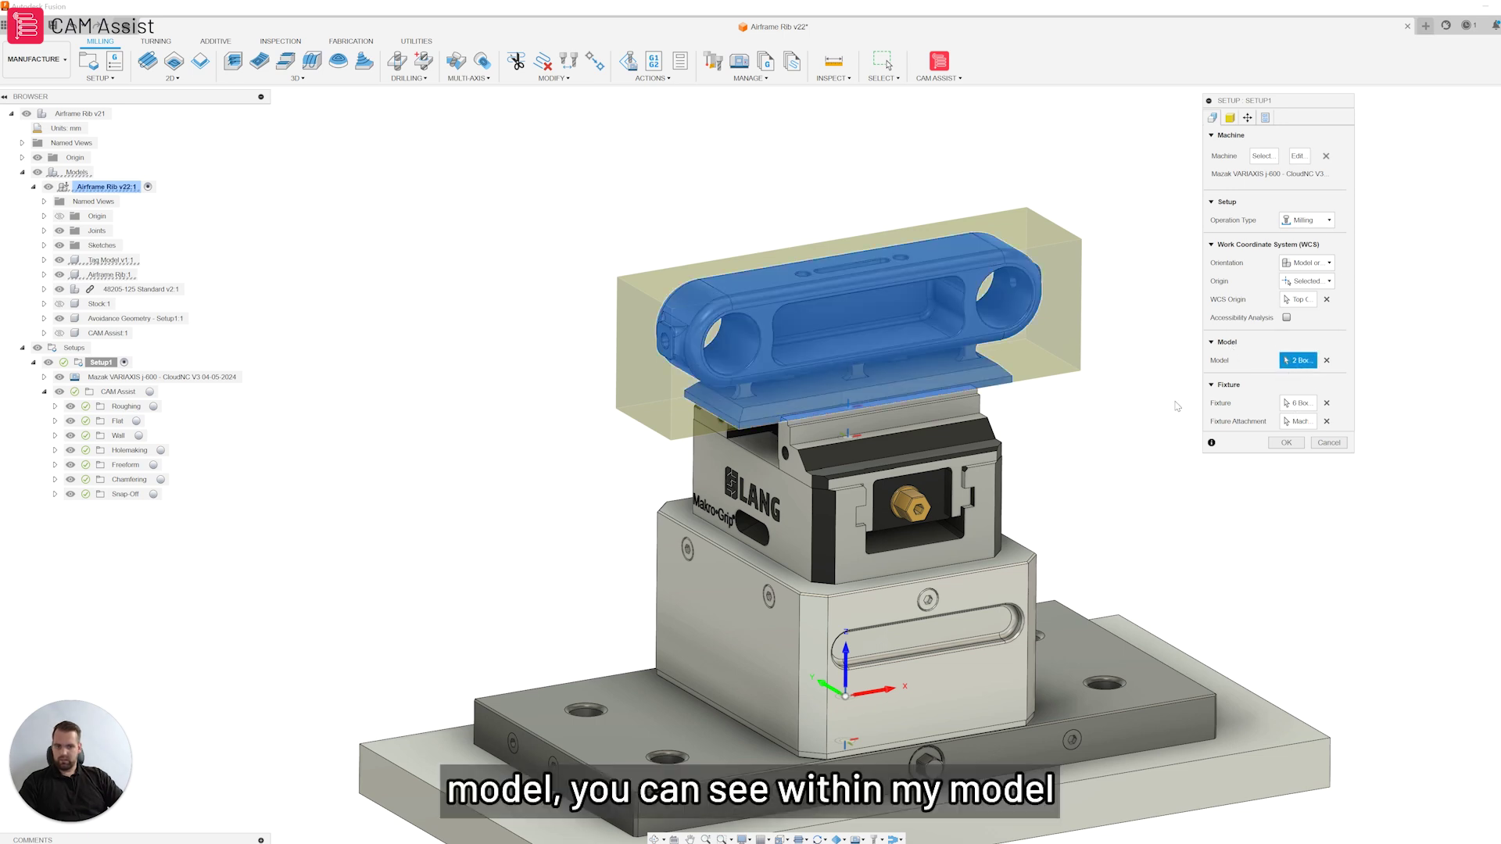
scroll(944, 234, up, 5)
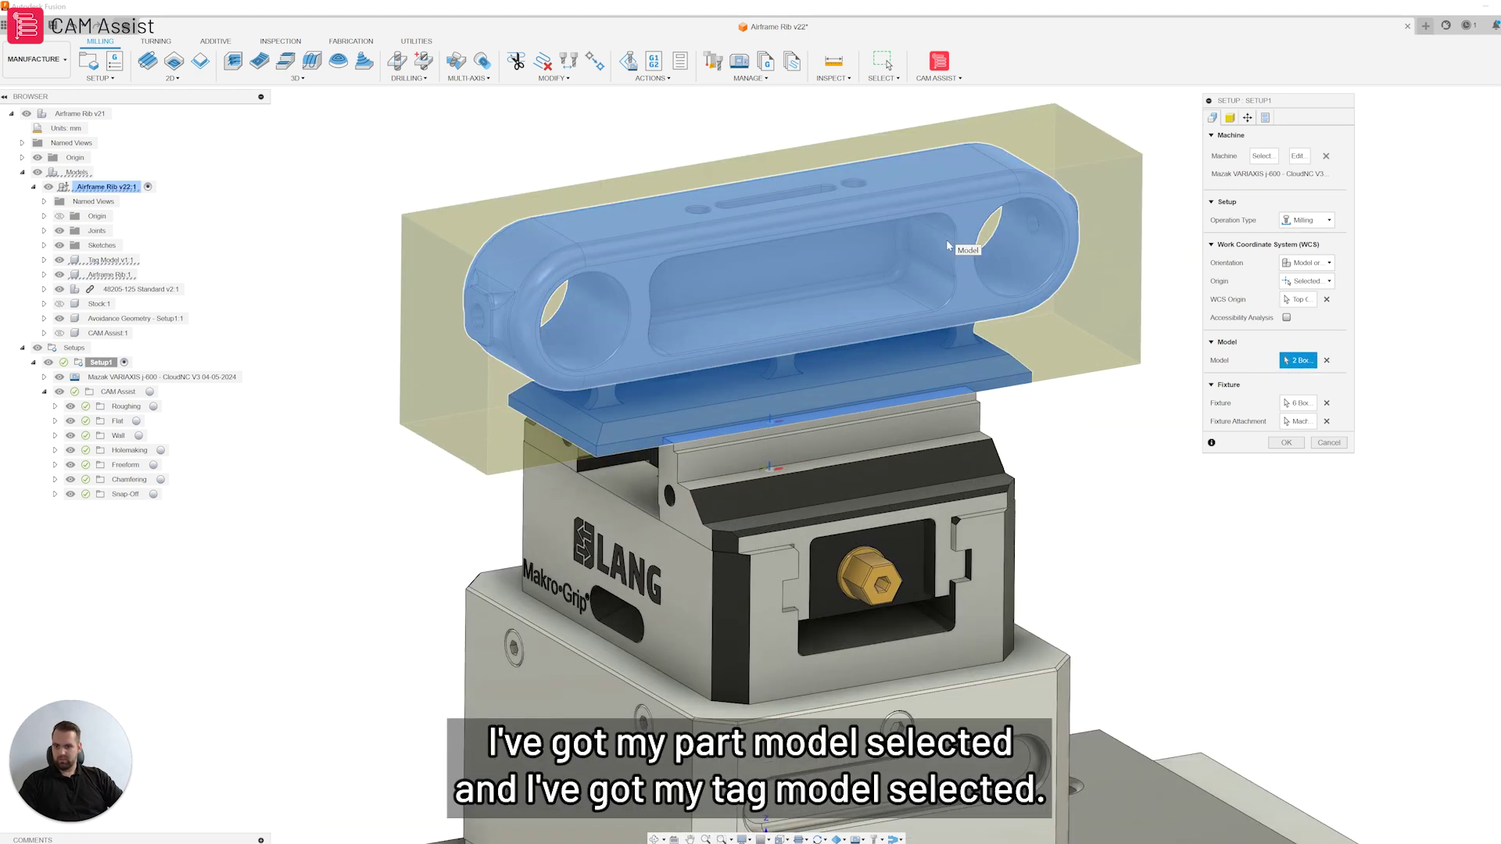
shift+middle_drag(946, 240, 899, 379)
scroll(899, 378, down, 3)
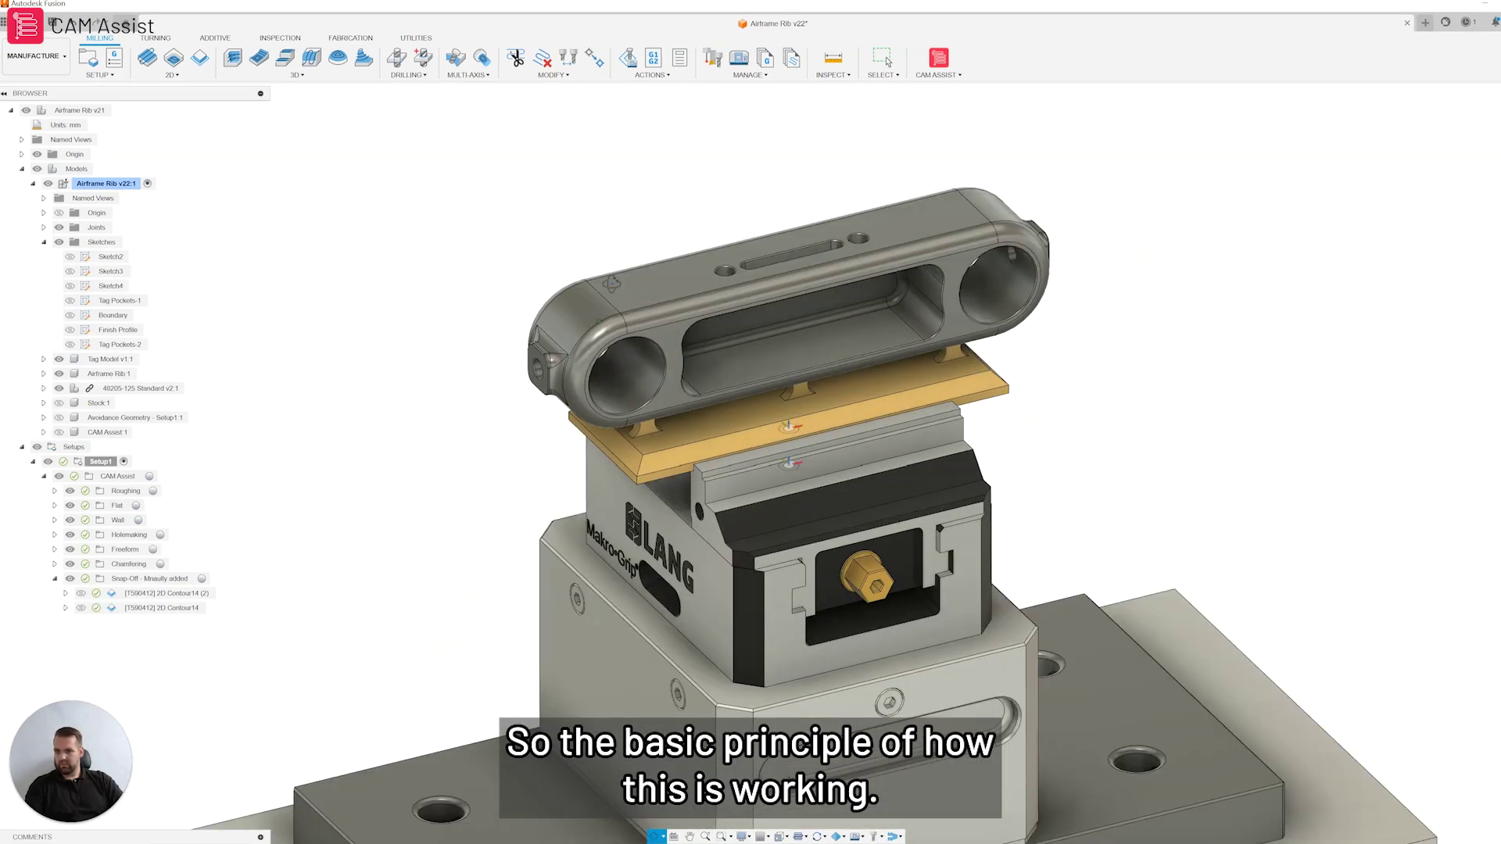
Examine the tags joining the airframe rib to its base from the end, side and front
shift+middle_drag(612, 283, 679, 393)
scroll(753, 340, down, 3)
scroll(753, 339, up, 3)
scroll(725, 297, down, 4)
scroll(659, 453, up, 3)
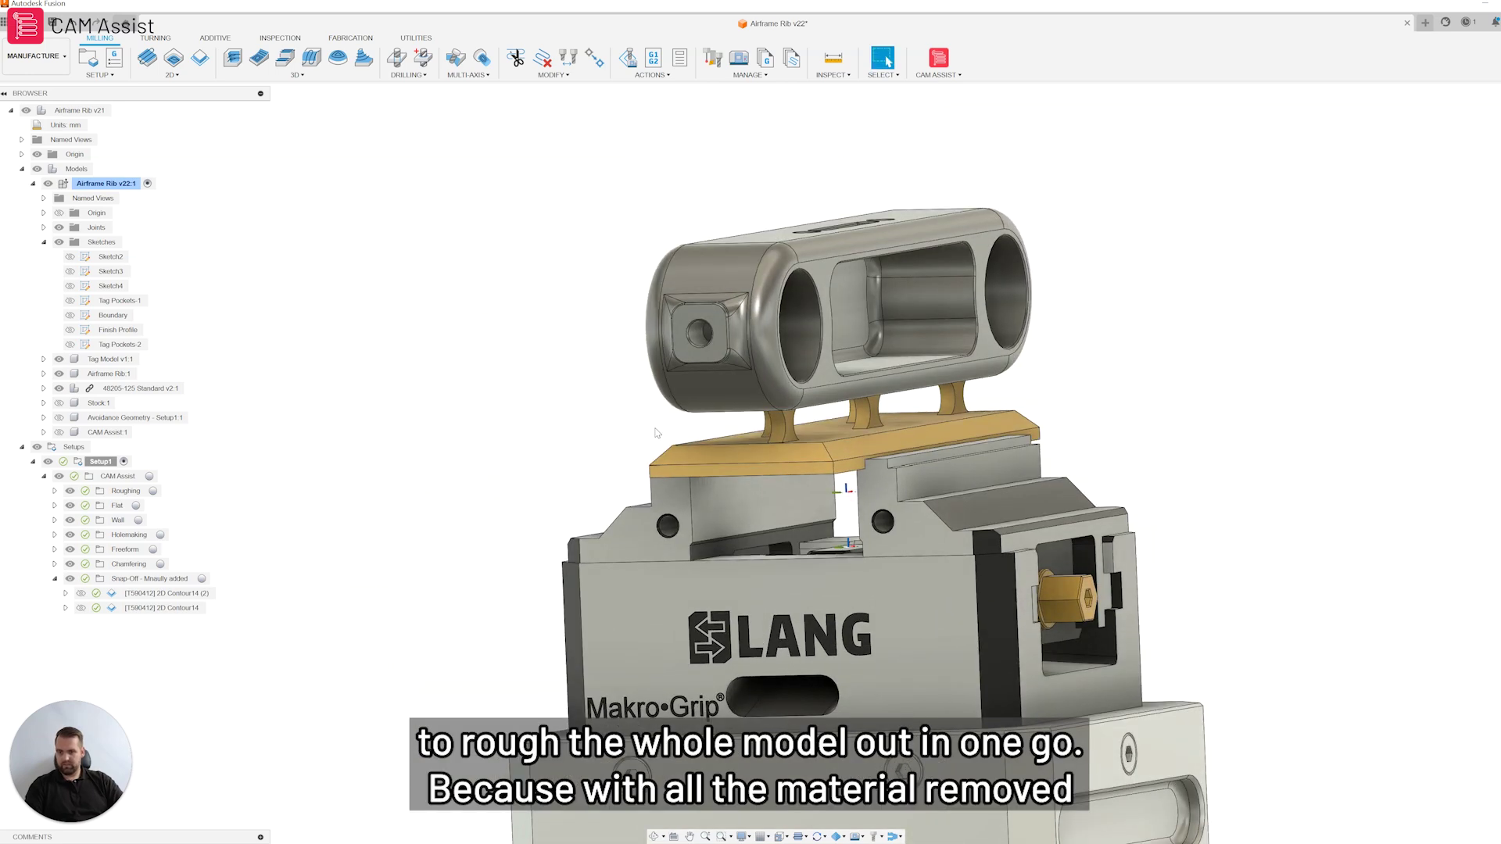
scroll(671, 432, up, 4)
mouse_move(626, 411)
shift+middle_down()
mouse_move(674, 441)
mouse_move(609, 401)
shift+middle_up()
scroll(666, 429, down, 5)
scroll(663, 426, down, 3)
scroll(665, 429, down, 2)
scroll(871, 361, up, 3)
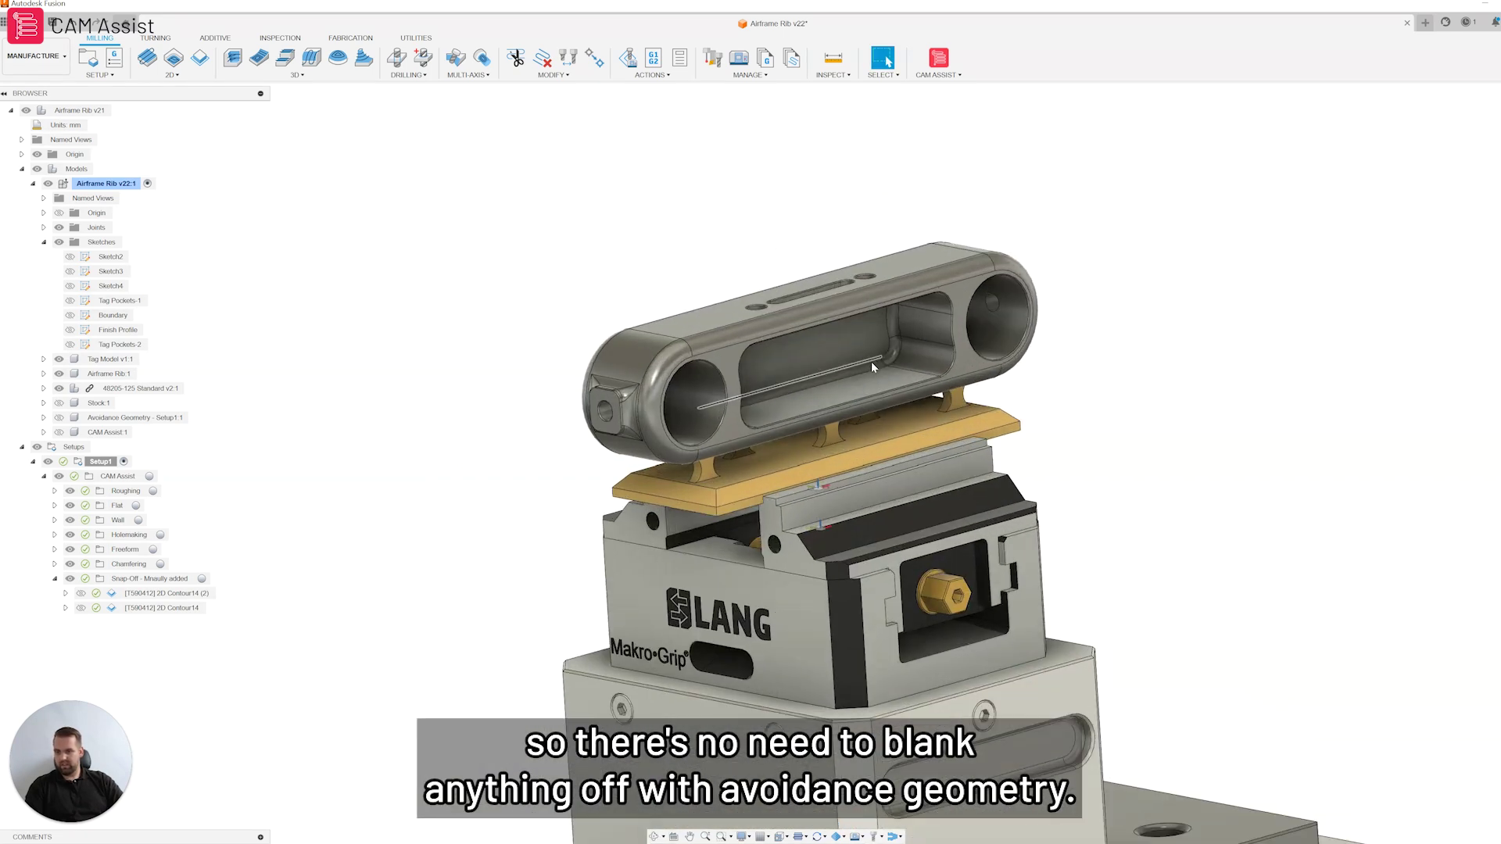
shift+middle_drag(871, 368, 642, 430)
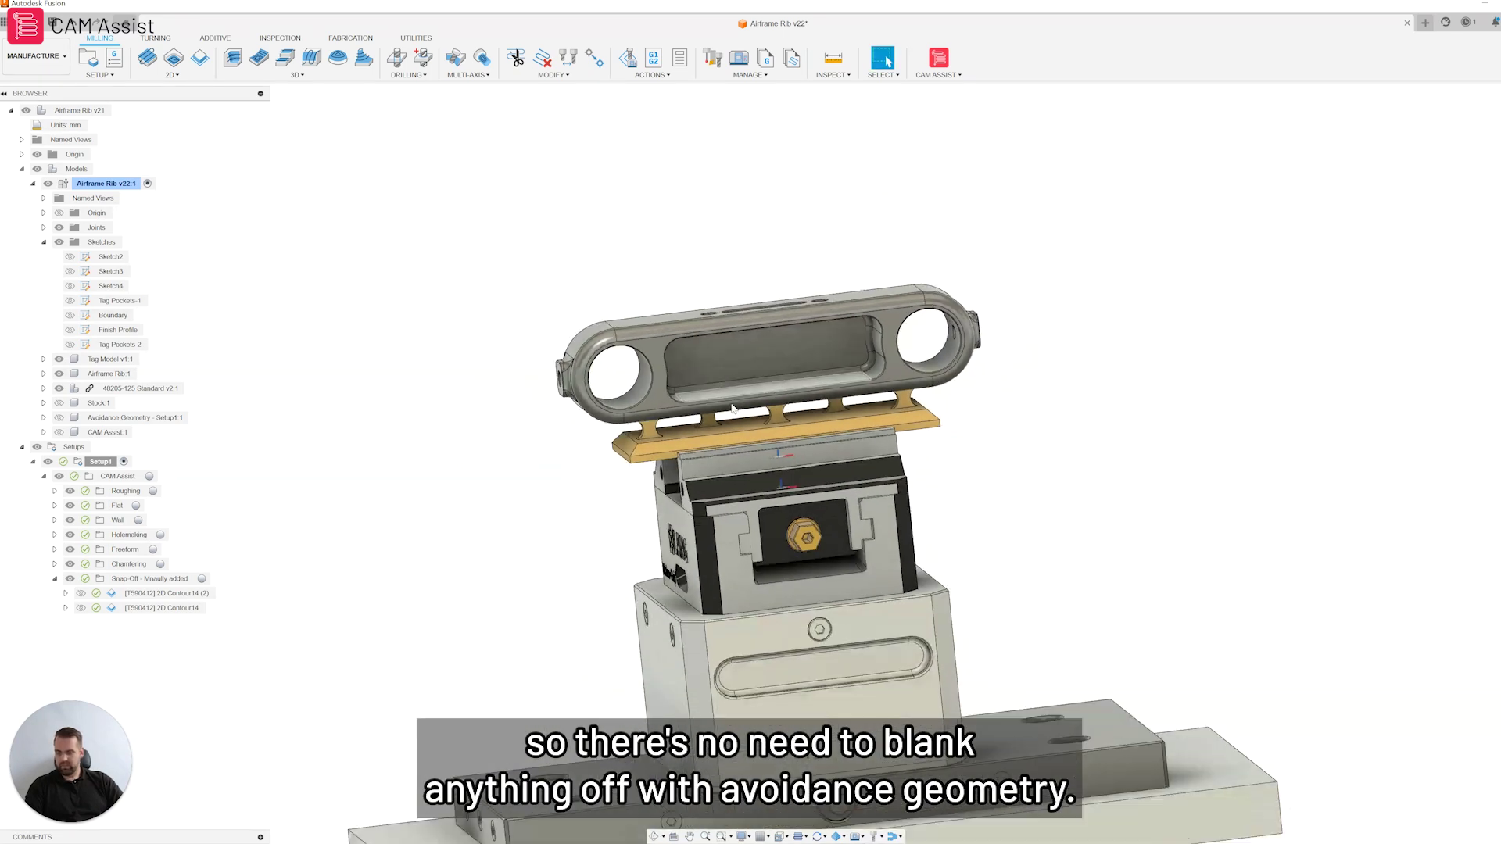
scroll(651, 449, up, 3)
scroll(653, 449, up, 2)
scroll(657, 448, down, 4)
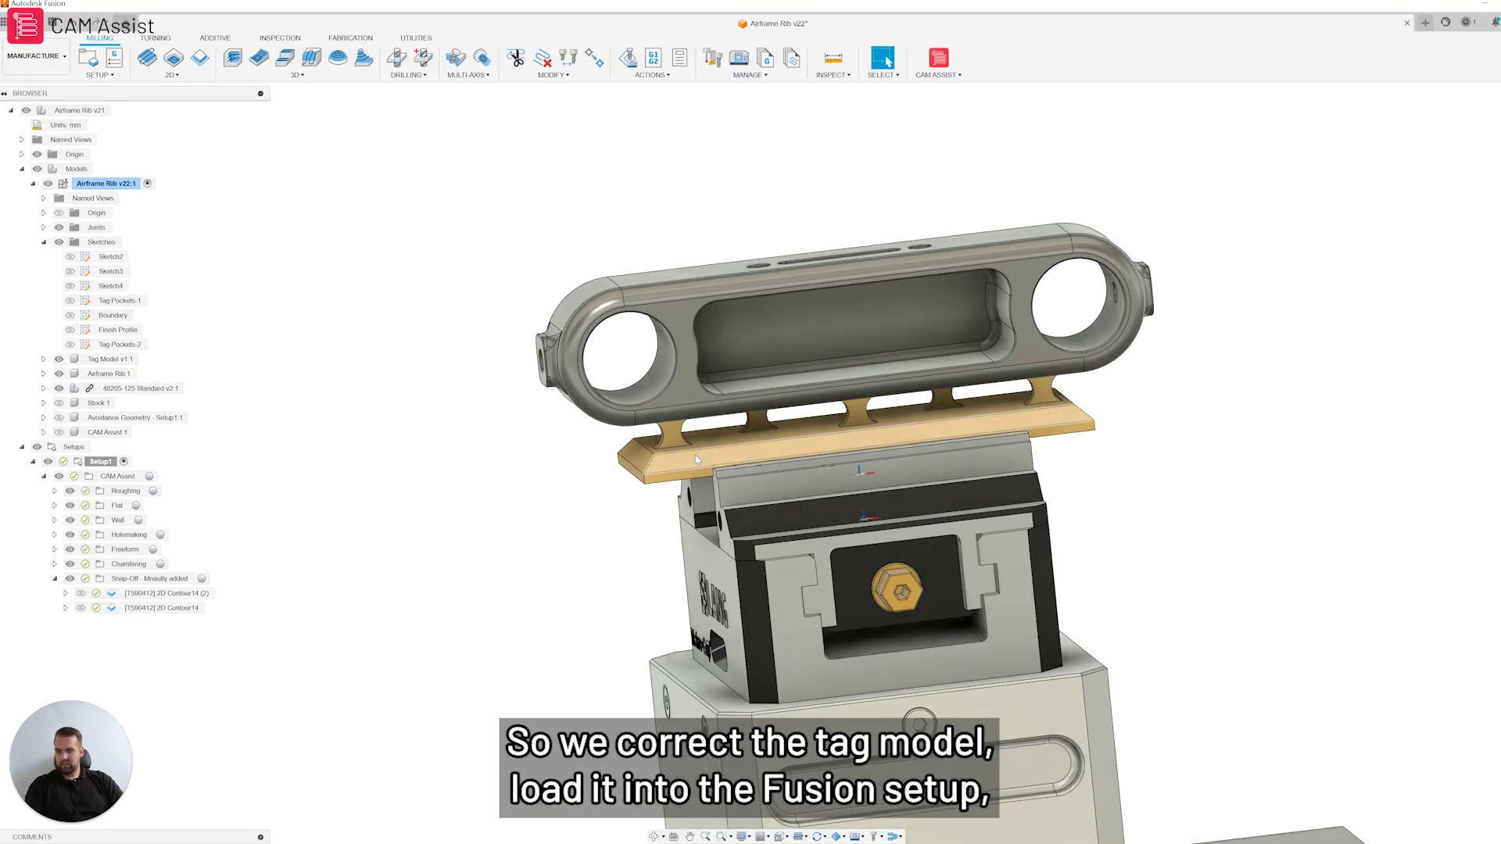
shift+middle_drag(572, 431, 613, 440)
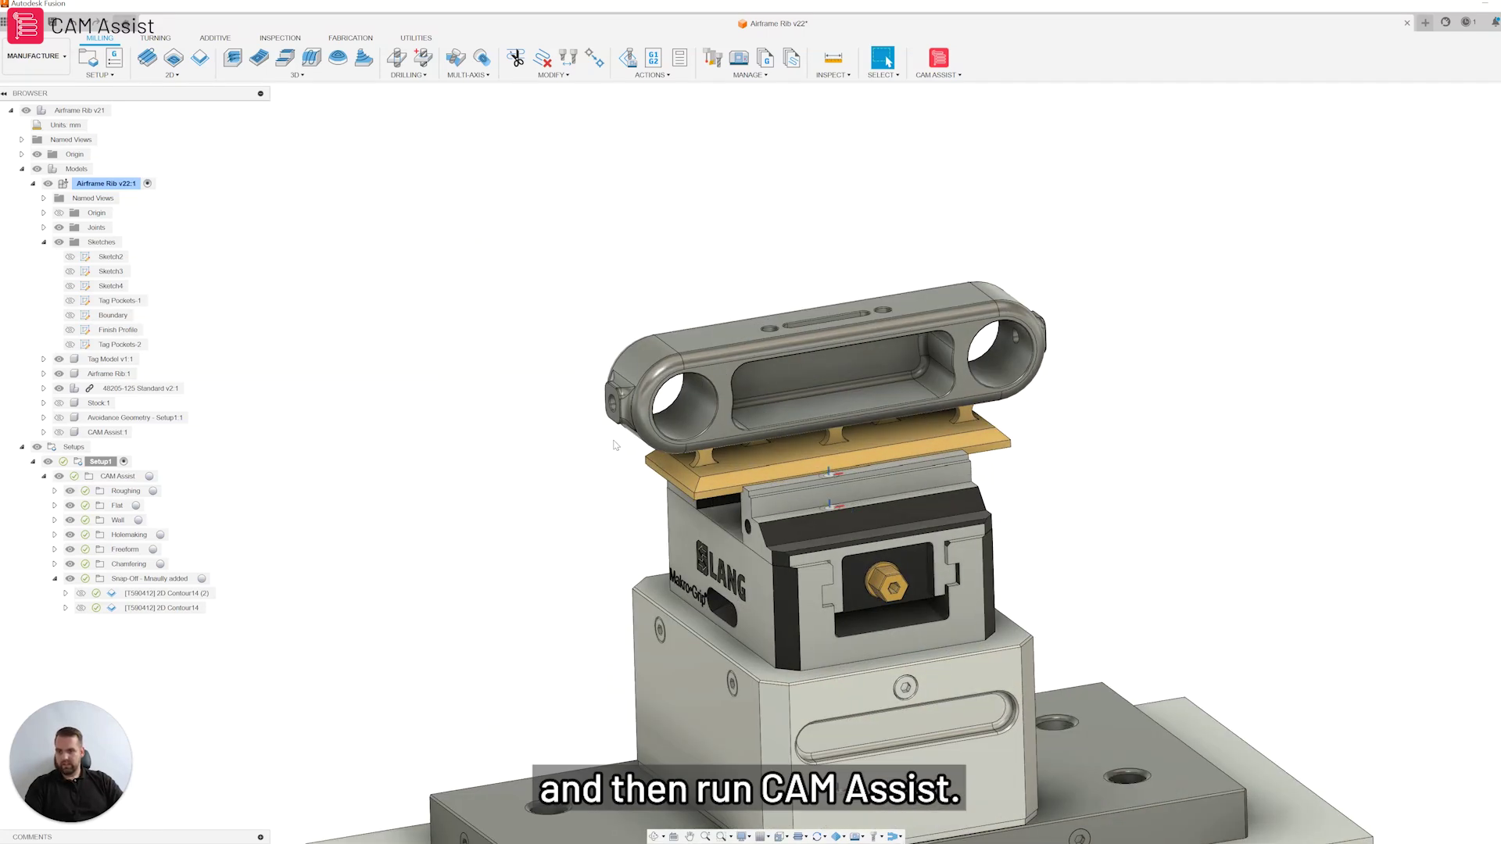
scroll(569, 416, down, 4)
scroll(797, 405, up, 3)
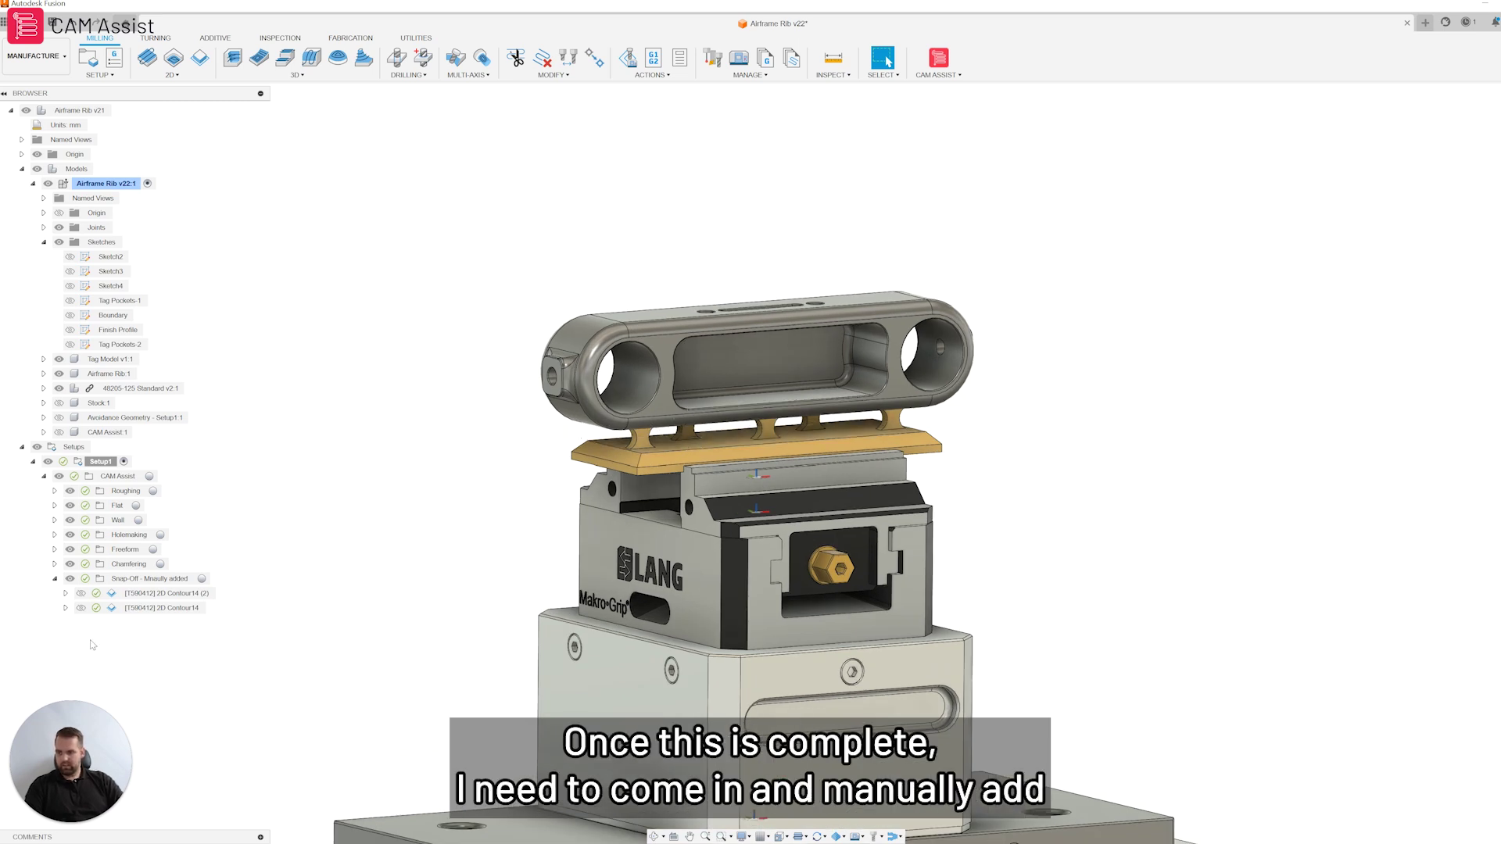
Inspect the 2D Contour14 snap-off toolpath on the tagged part, then clear the selection
click(160, 607)
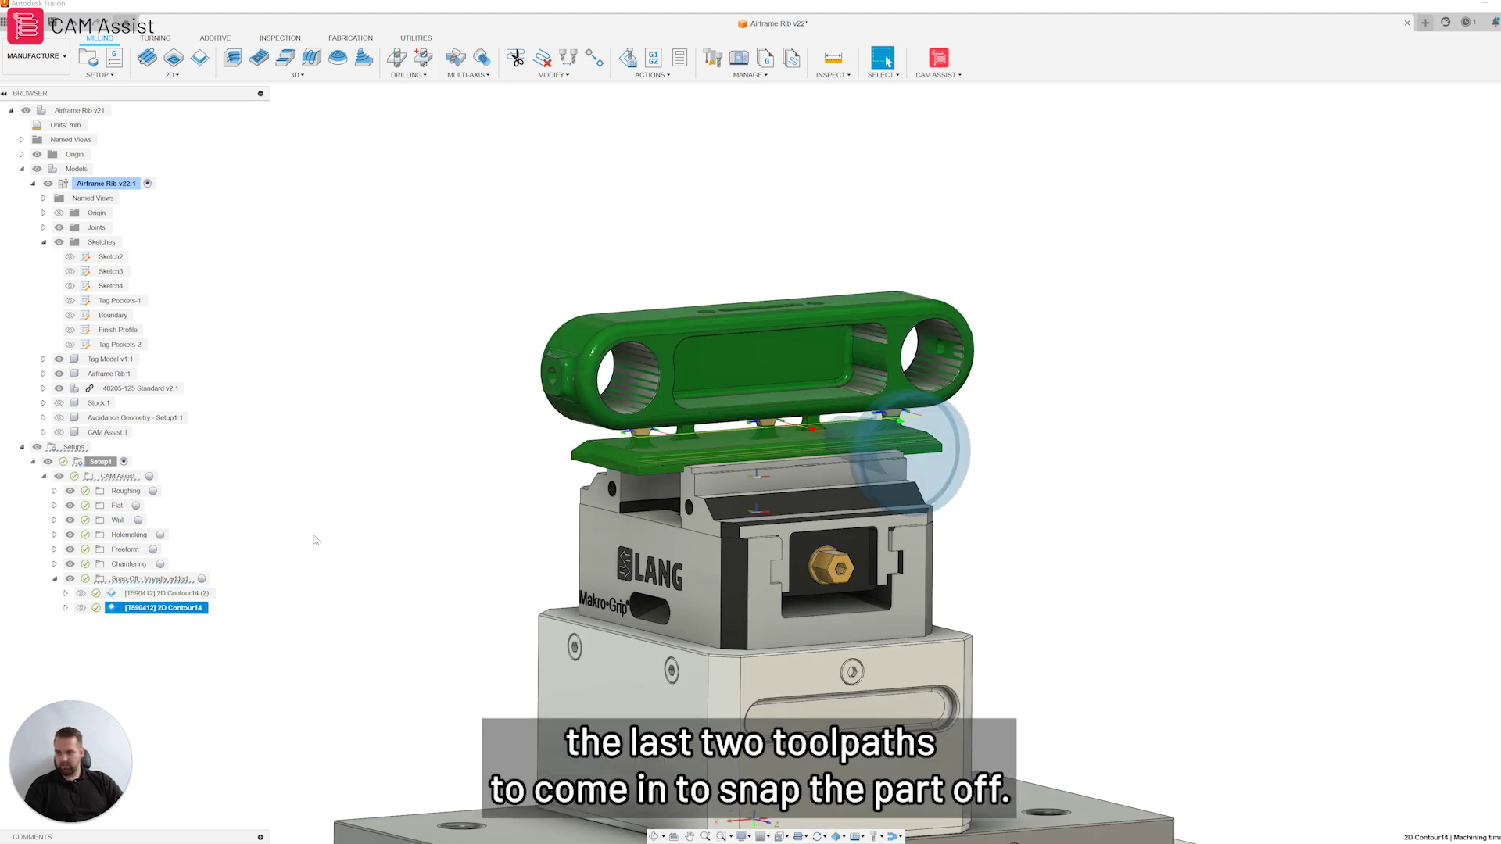
scroll(757, 428, up, 2)
scroll(734, 469, down, 4)
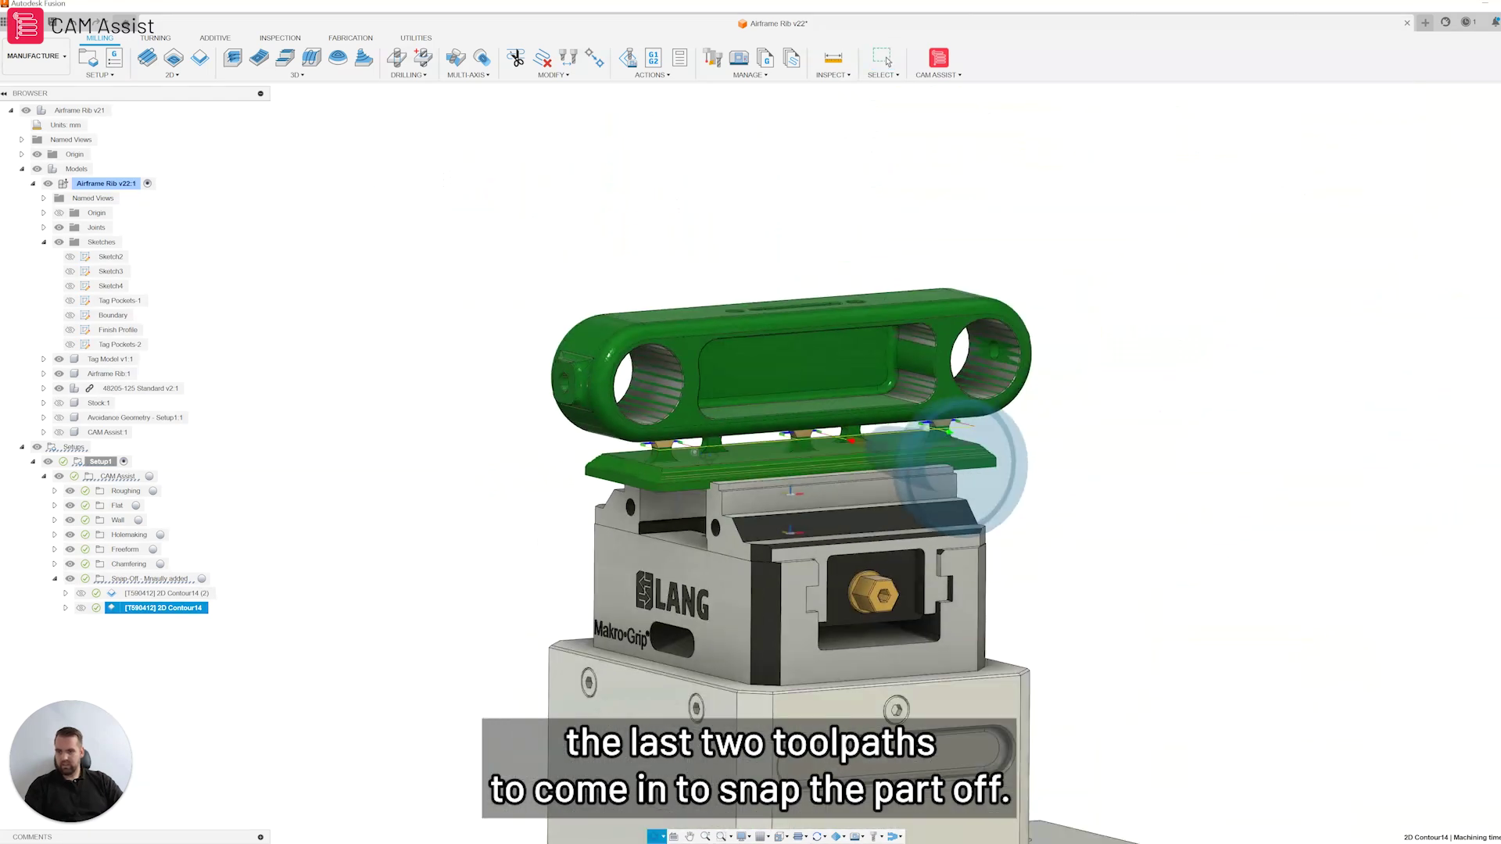
scroll(472, 430, down, 5)
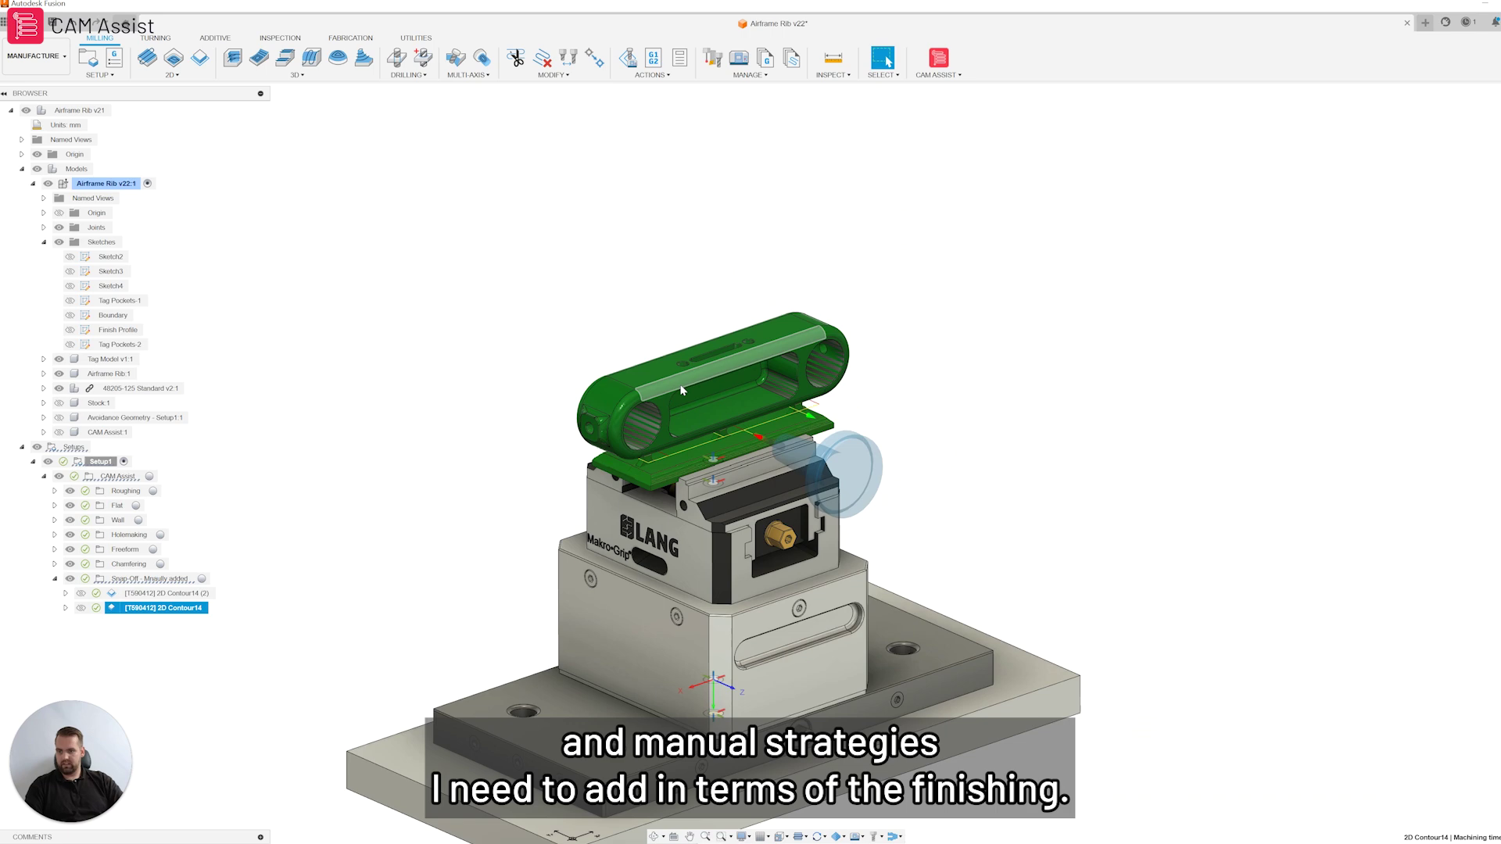
scroll(682, 390, up, 3)
scroll(667, 409, down, 2)
shift+middle_drag(667, 409, 551, 462)
scroll(644, 519, up, 2)
click(602, 517)
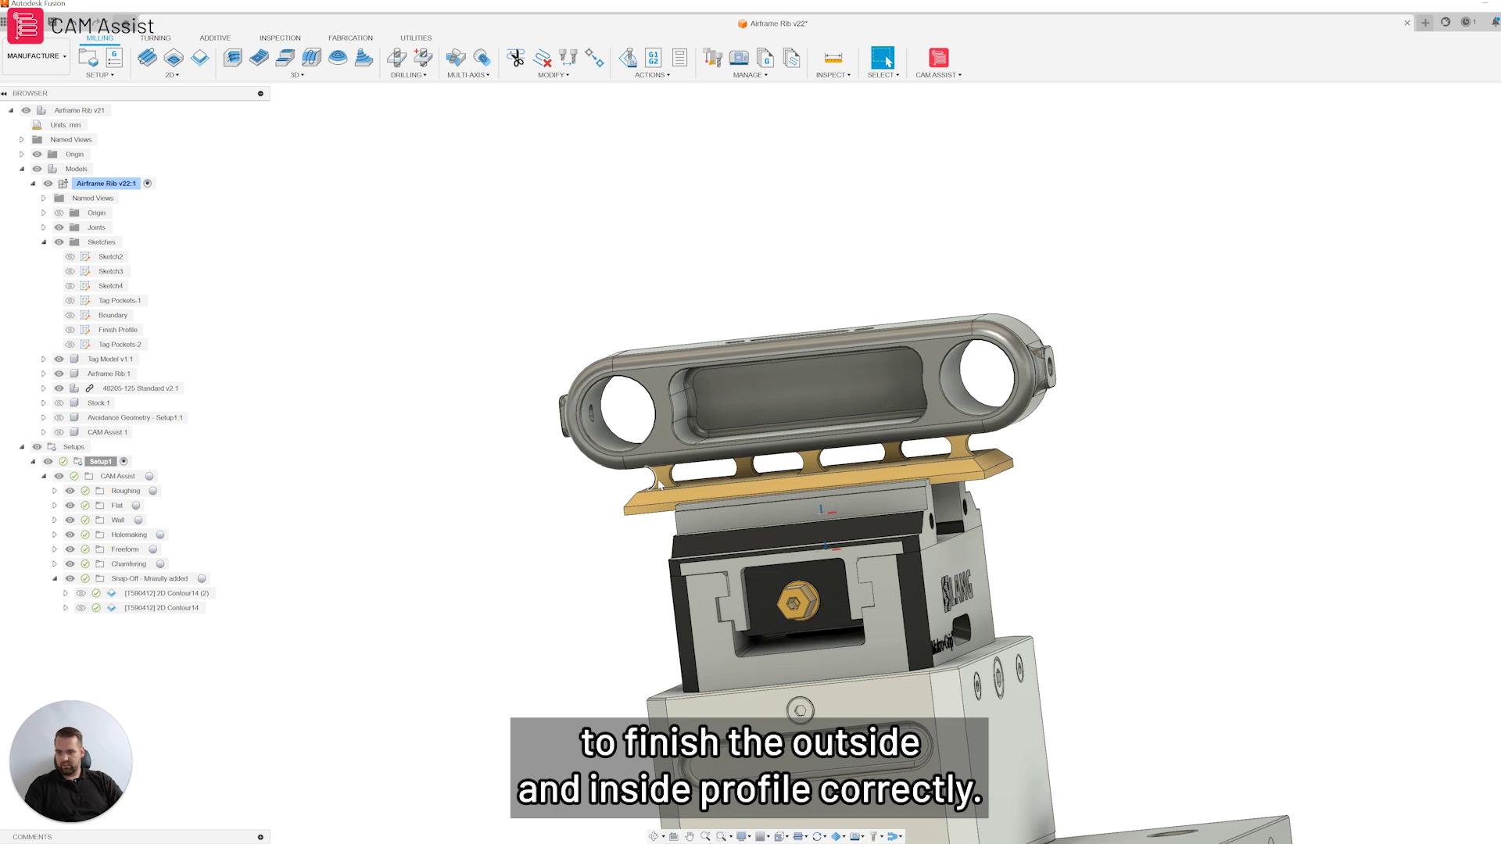
Examine the inside profile between the underside of the rib and the tags
shift+middle_drag(661, 480, 701, 474)
shift+middle_drag(607, 471, 623, 478)
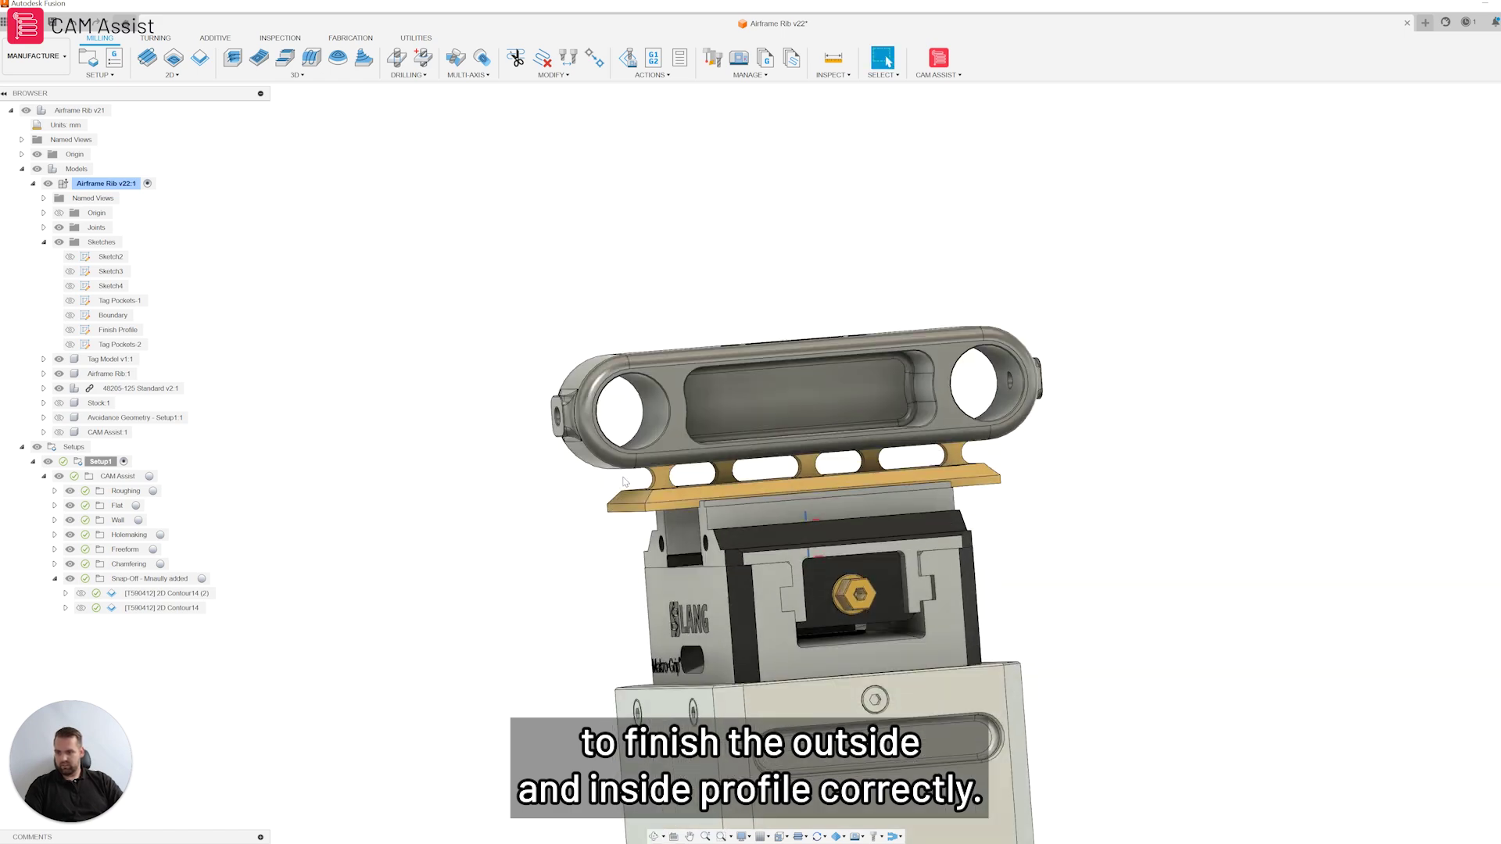
scroll(691, 474, up, 2)
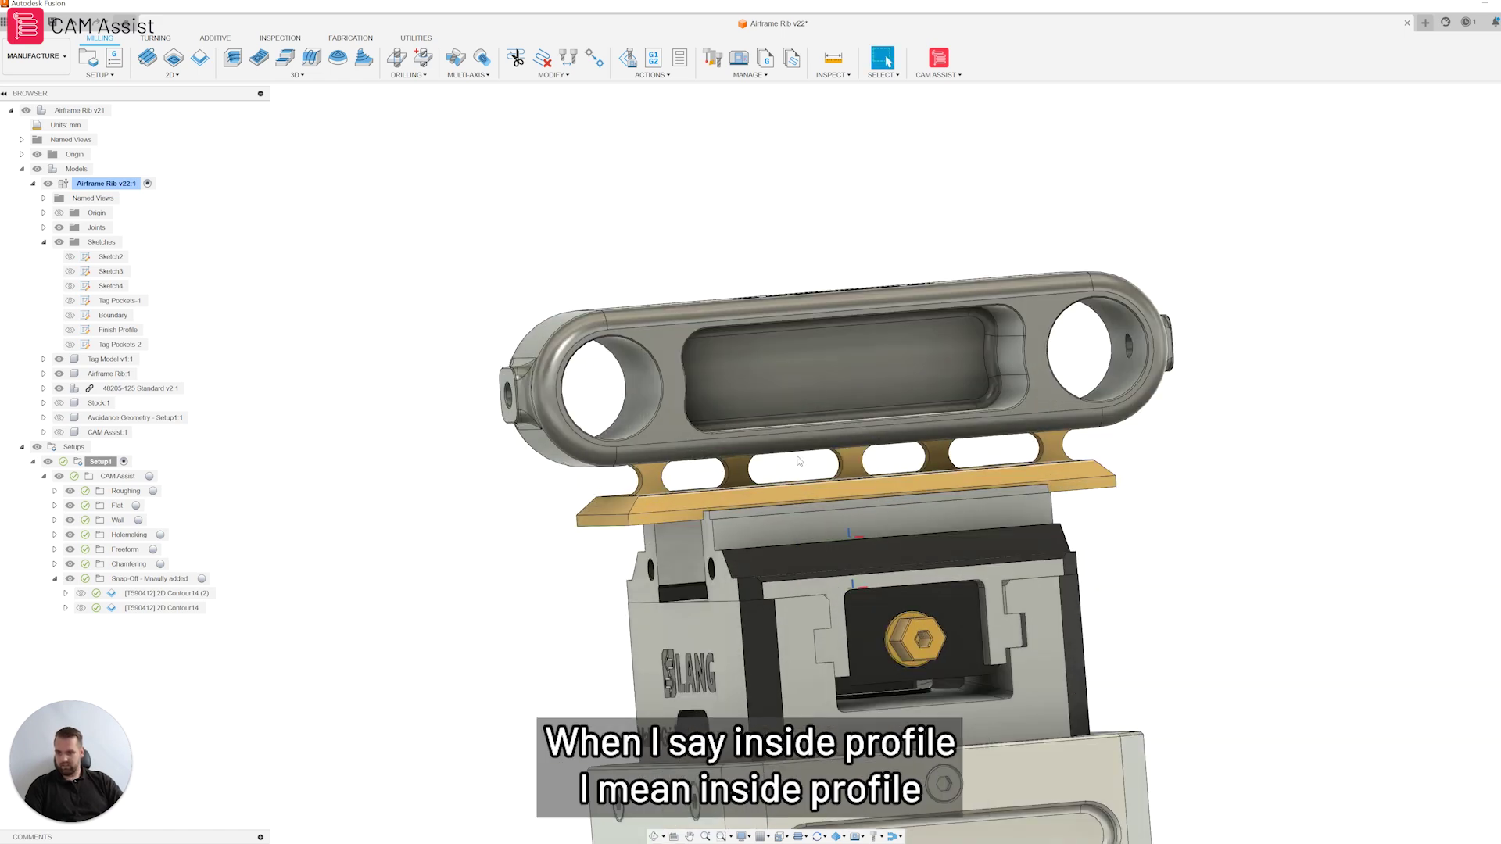
shift+middle_drag(798, 459, 705, 498)
scroll(701, 469, up, 2)
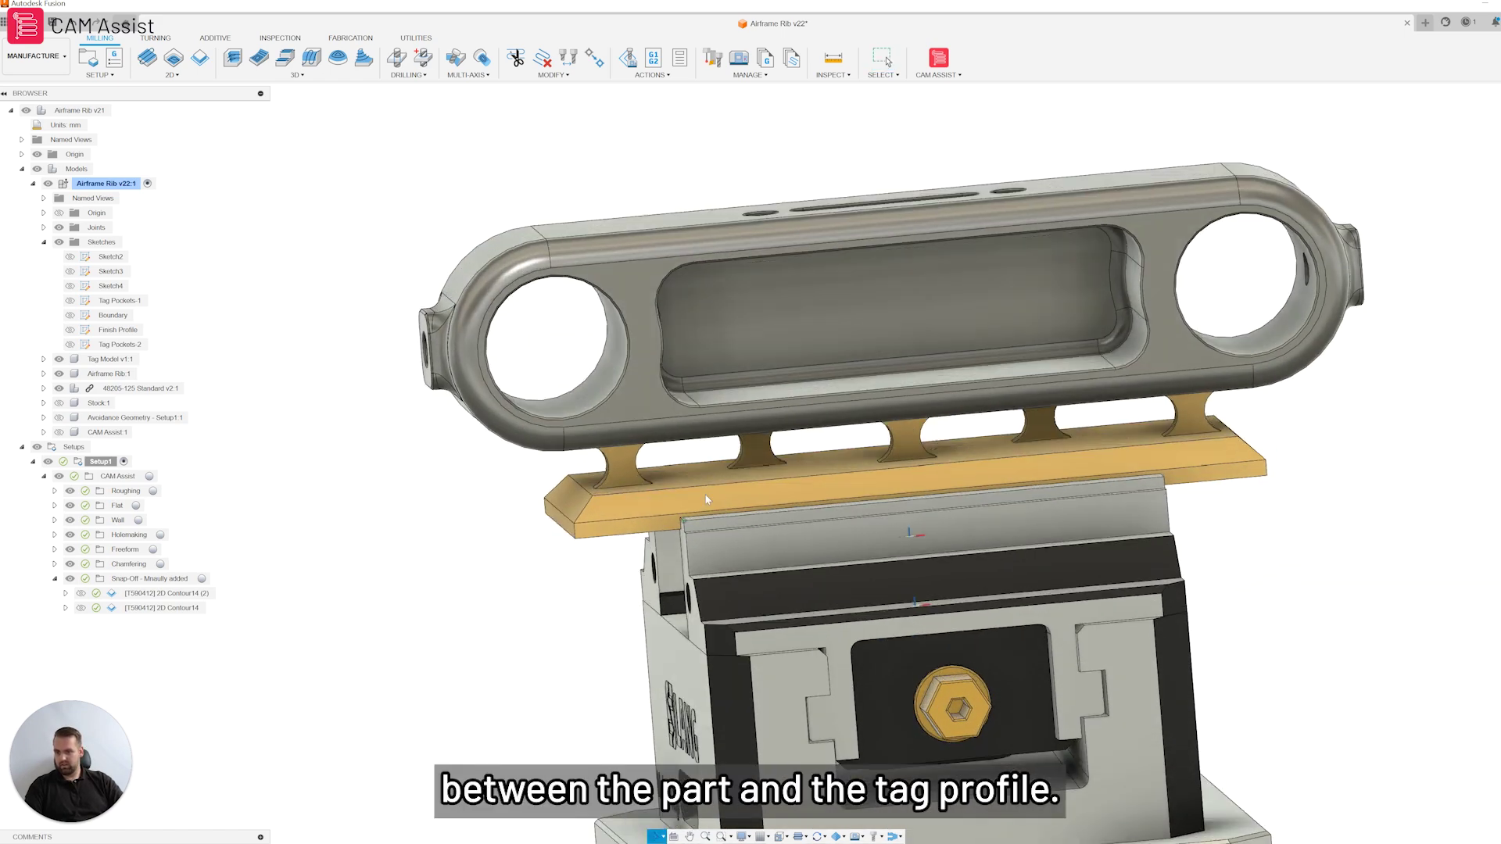
scroll(504, 513, down, 2)
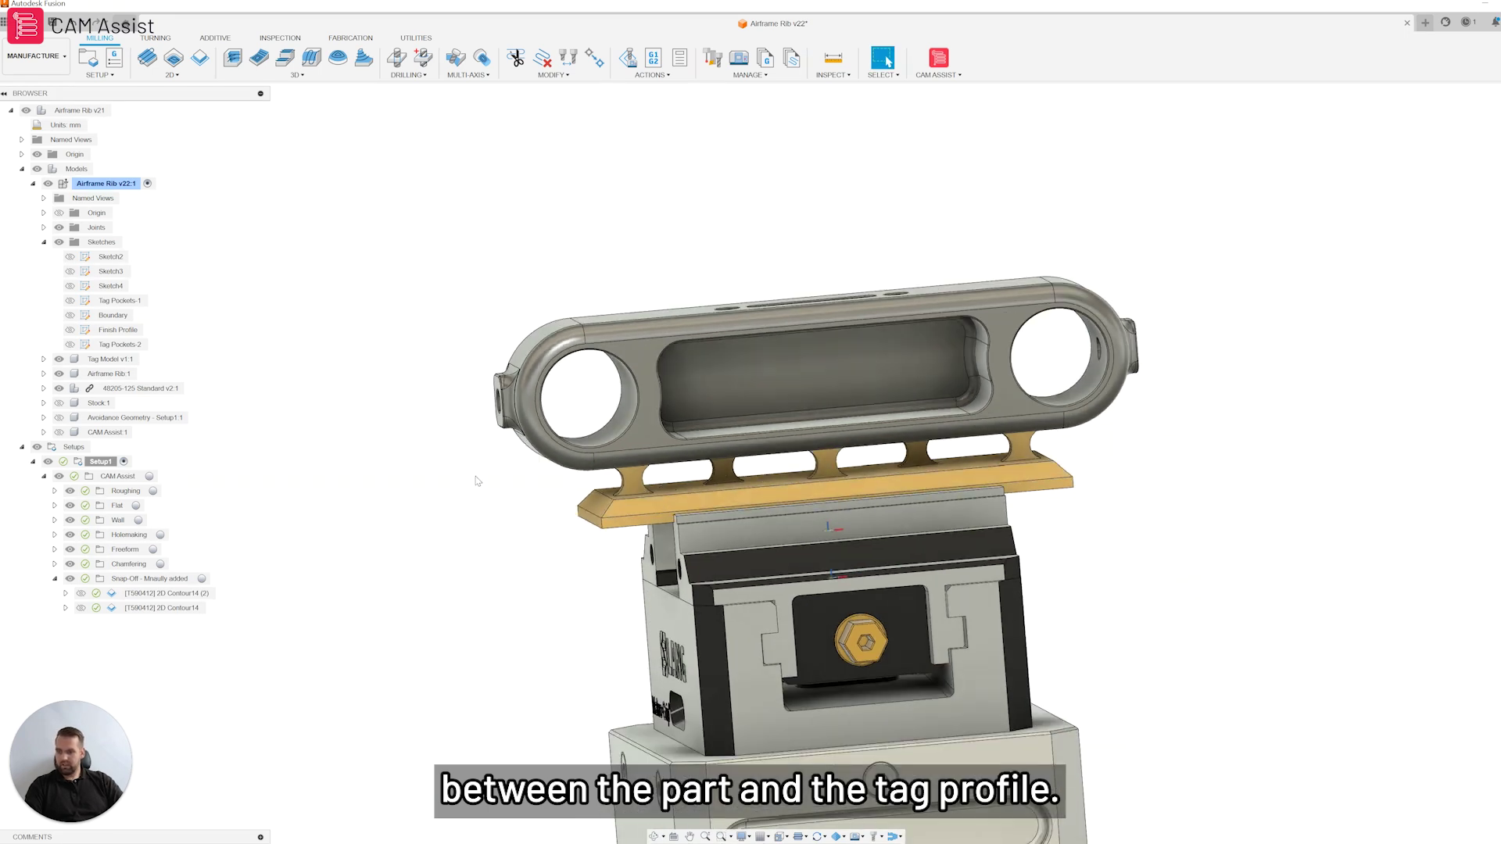
shift+middle_drag(454, 470, 443, 460)
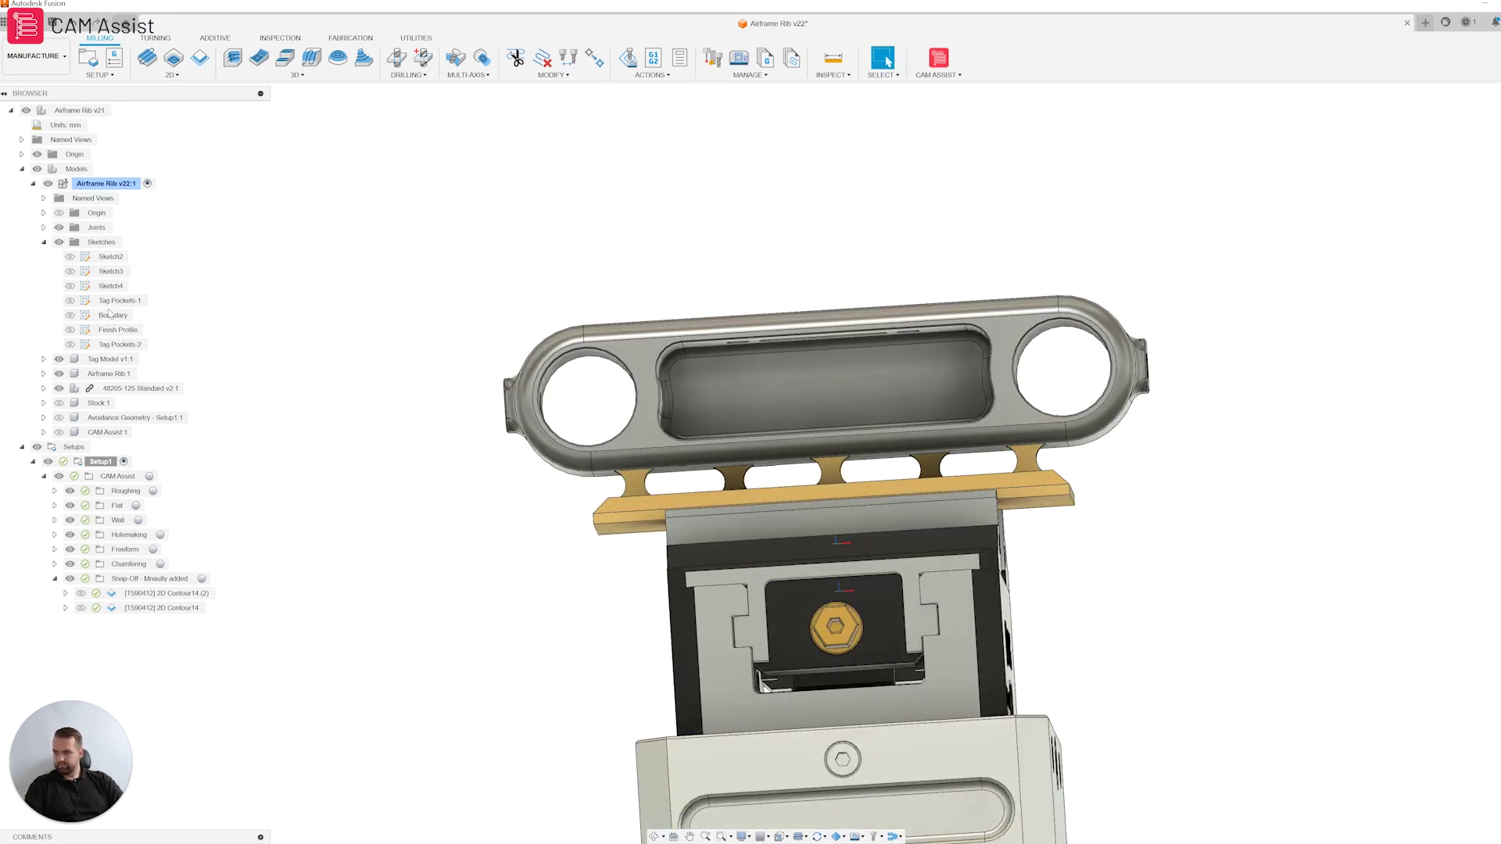
Show the Finish Profile sketch and inspect how it blends around the part into the two outermost tags
click(70, 329)
scroll(477, 300, up, 3)
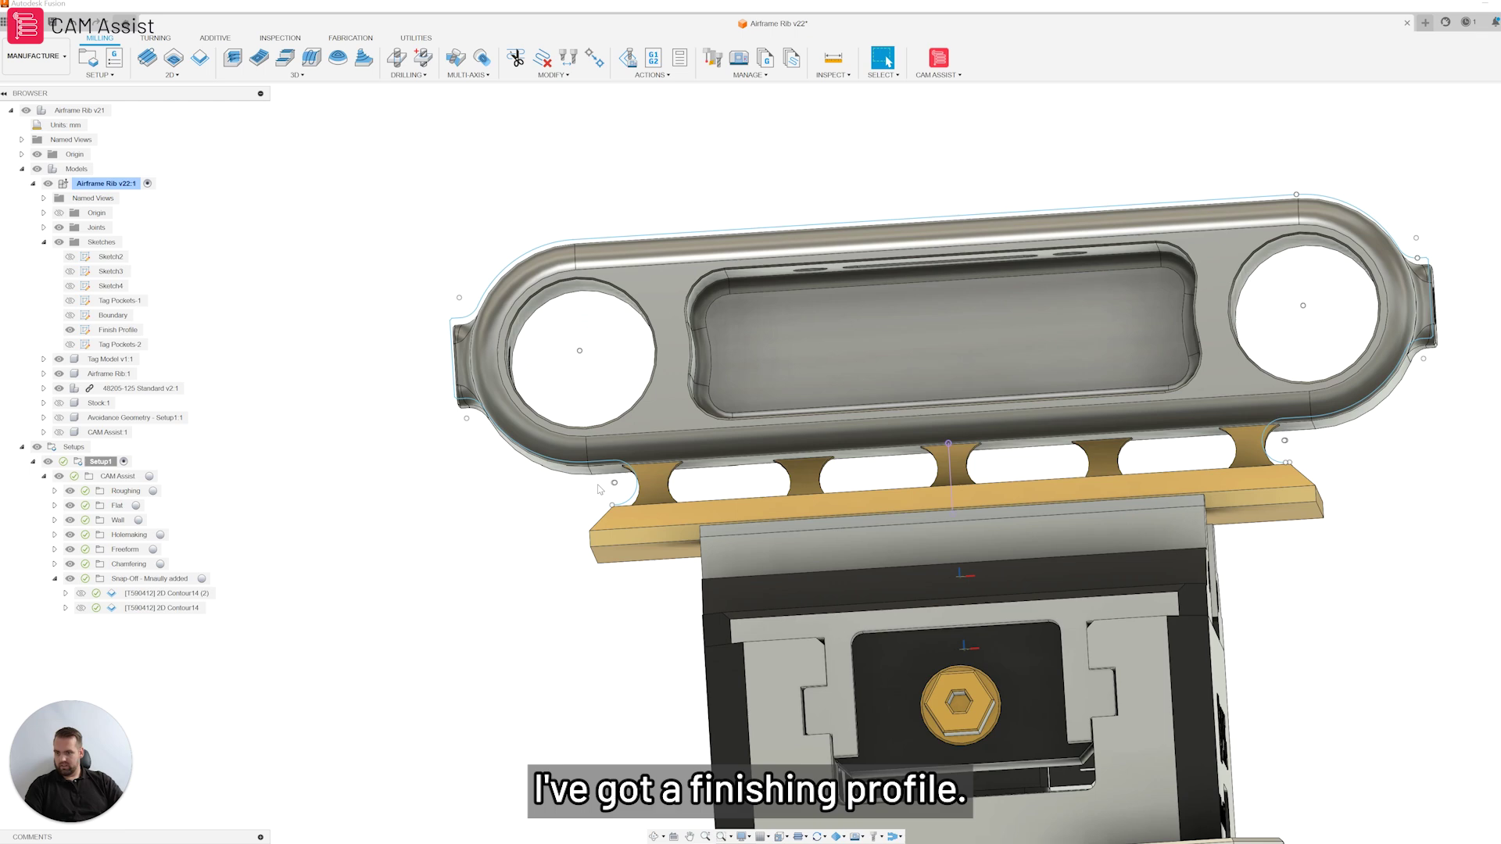
scroll(578, 501, up, 5)
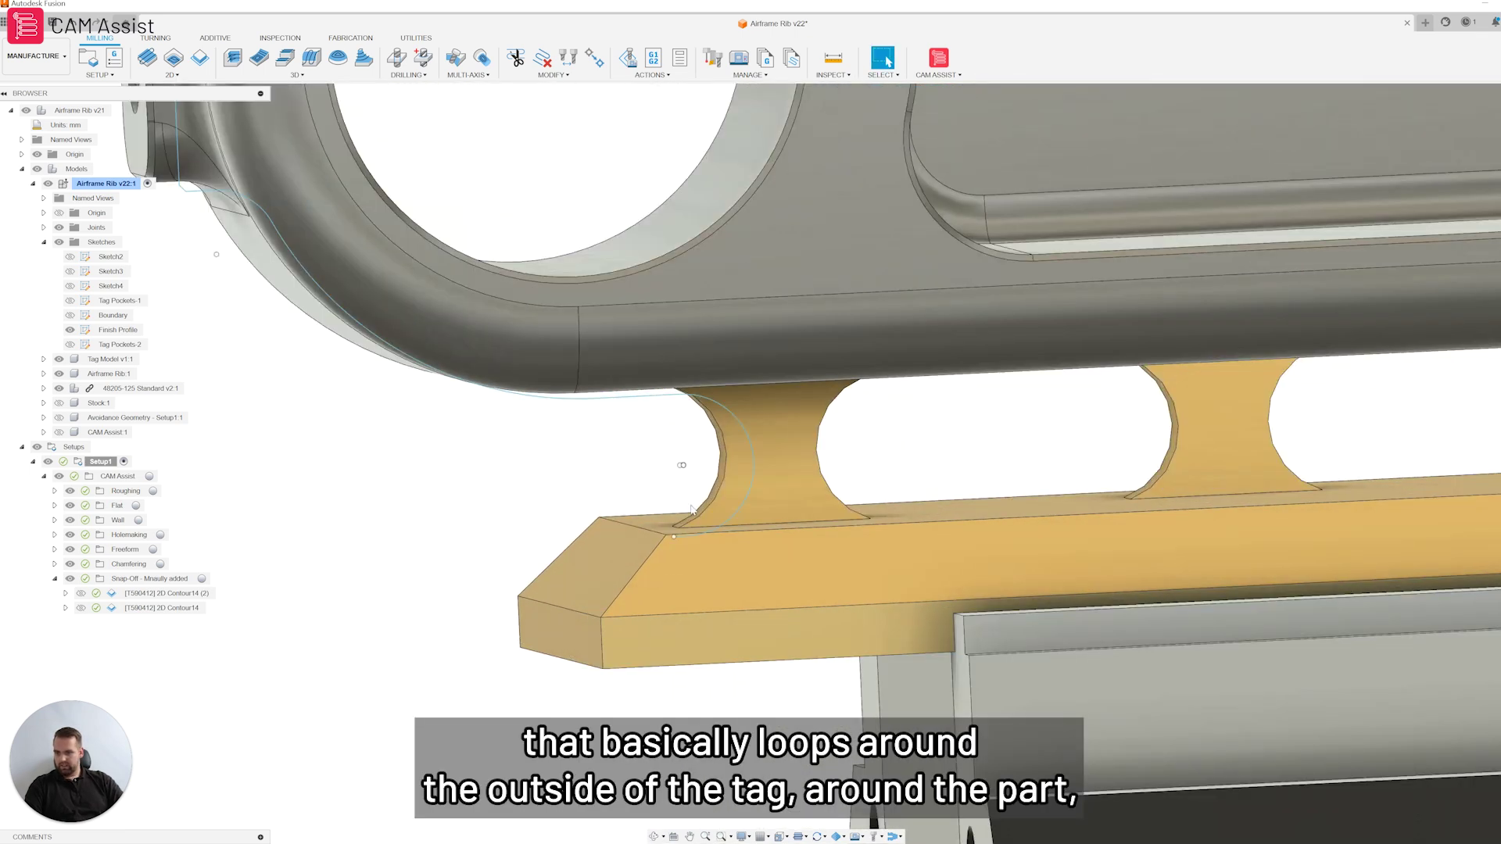
scroll(723, 481, down, 8)
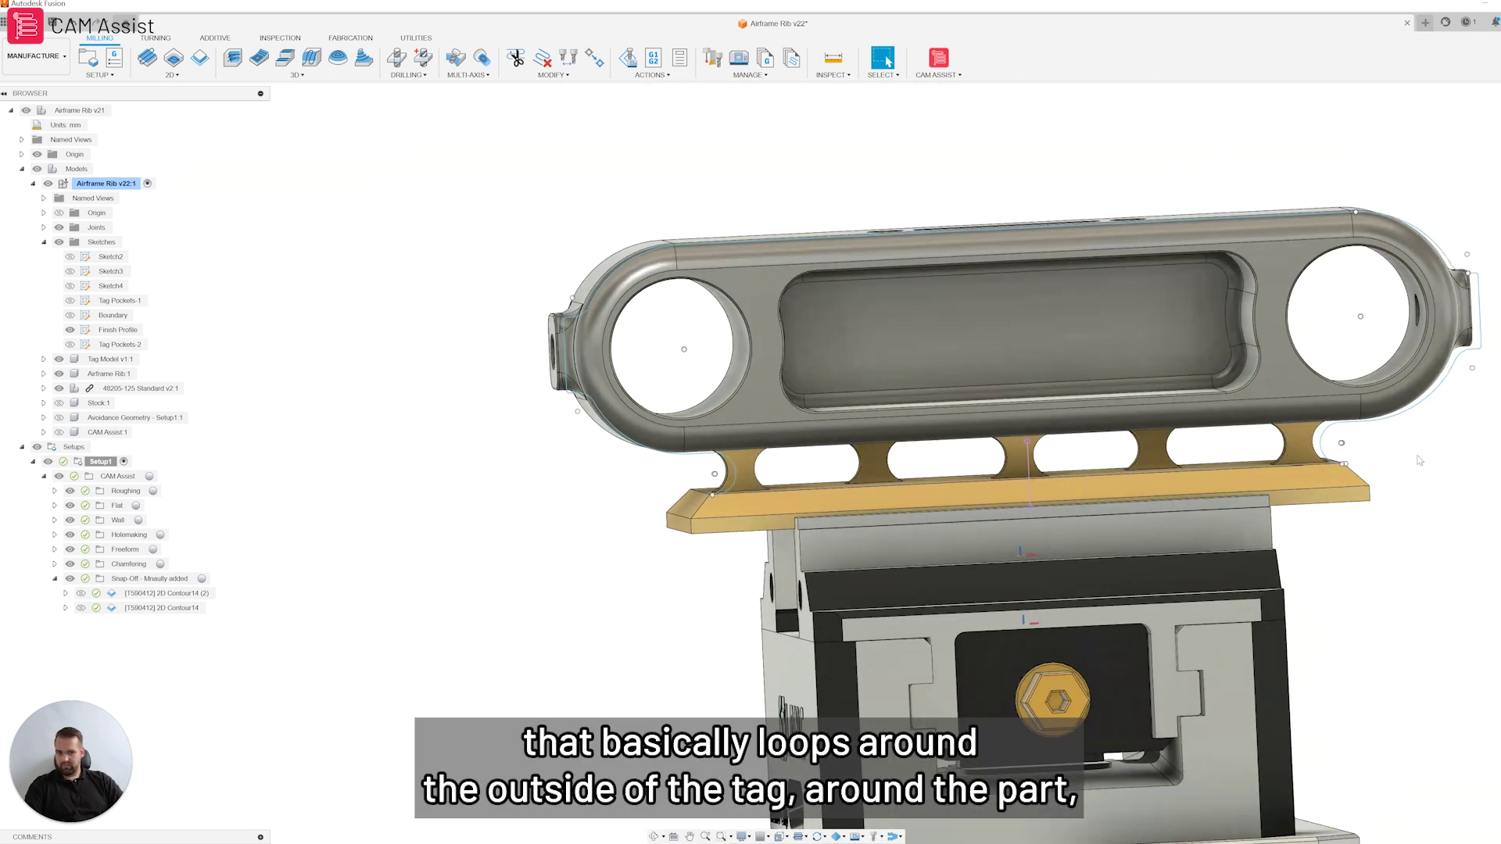
scroll(1420, 460, up, 4)
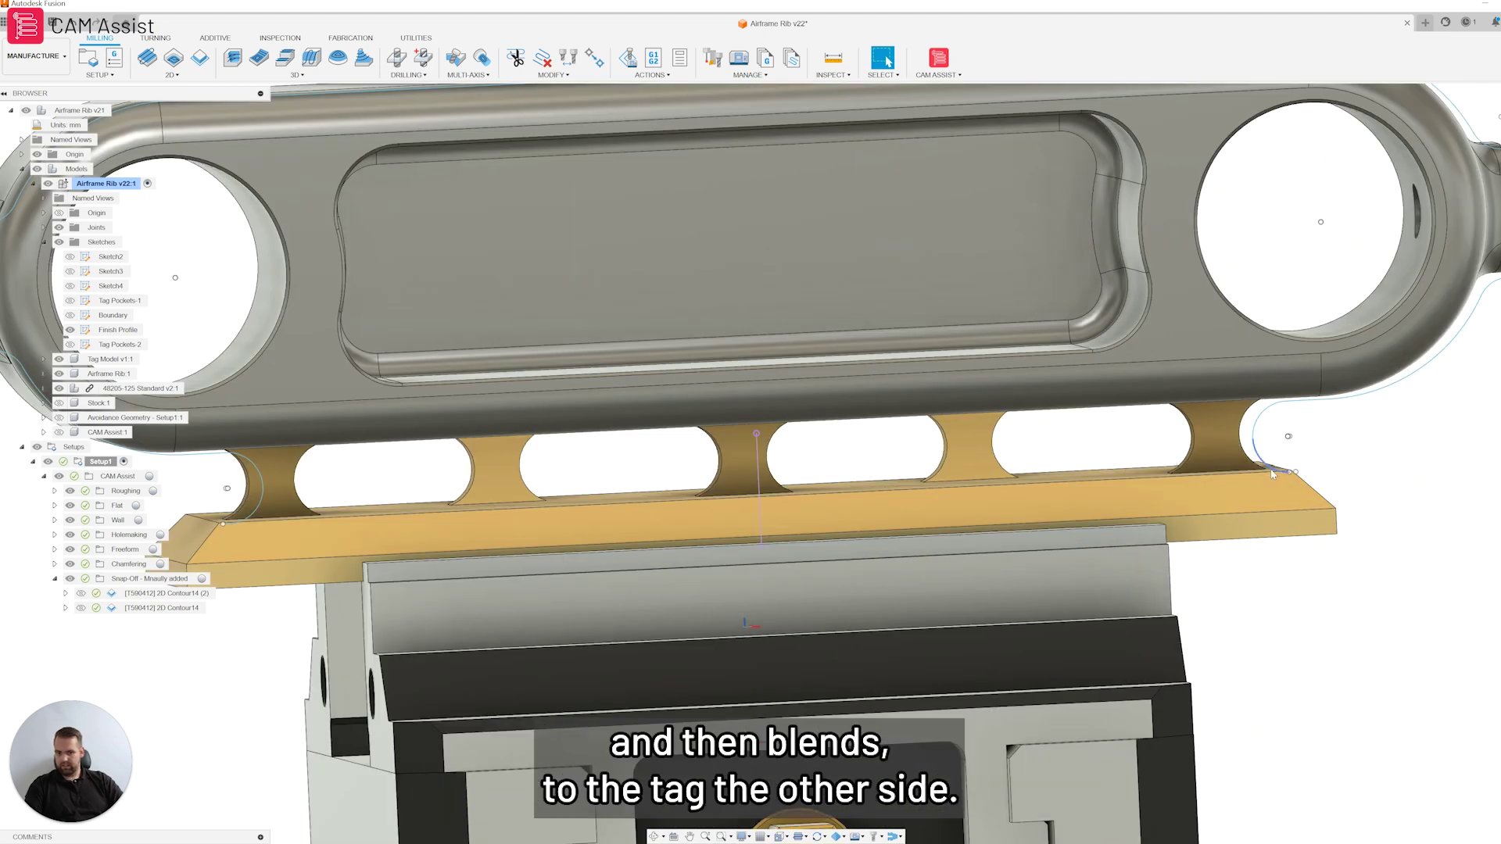
scroll(1267, 473, down, 5)
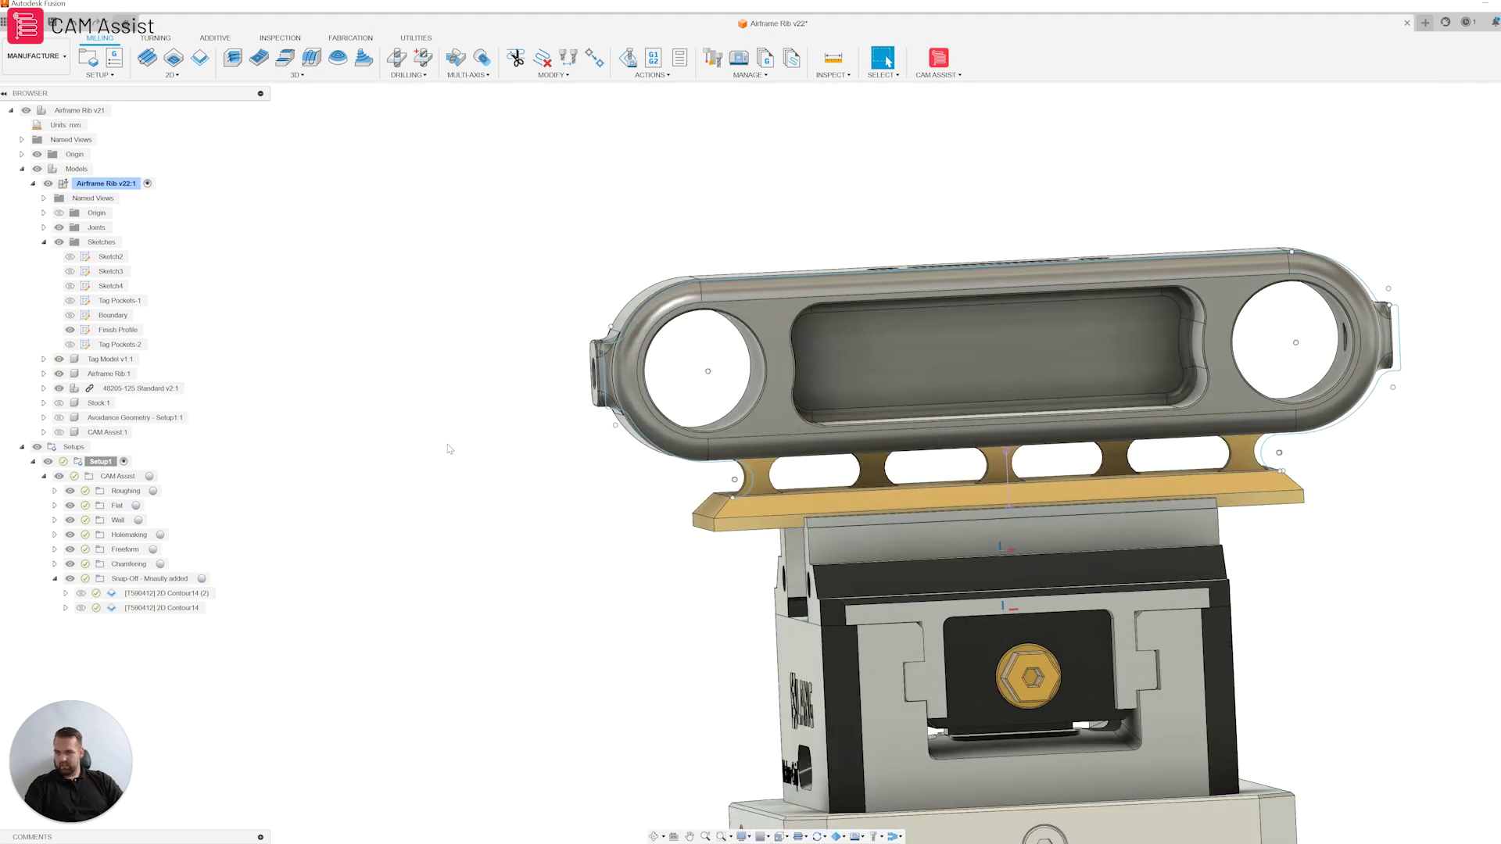
scroll(448, 447, down, 2)
scroll(569, 458, up, 2)
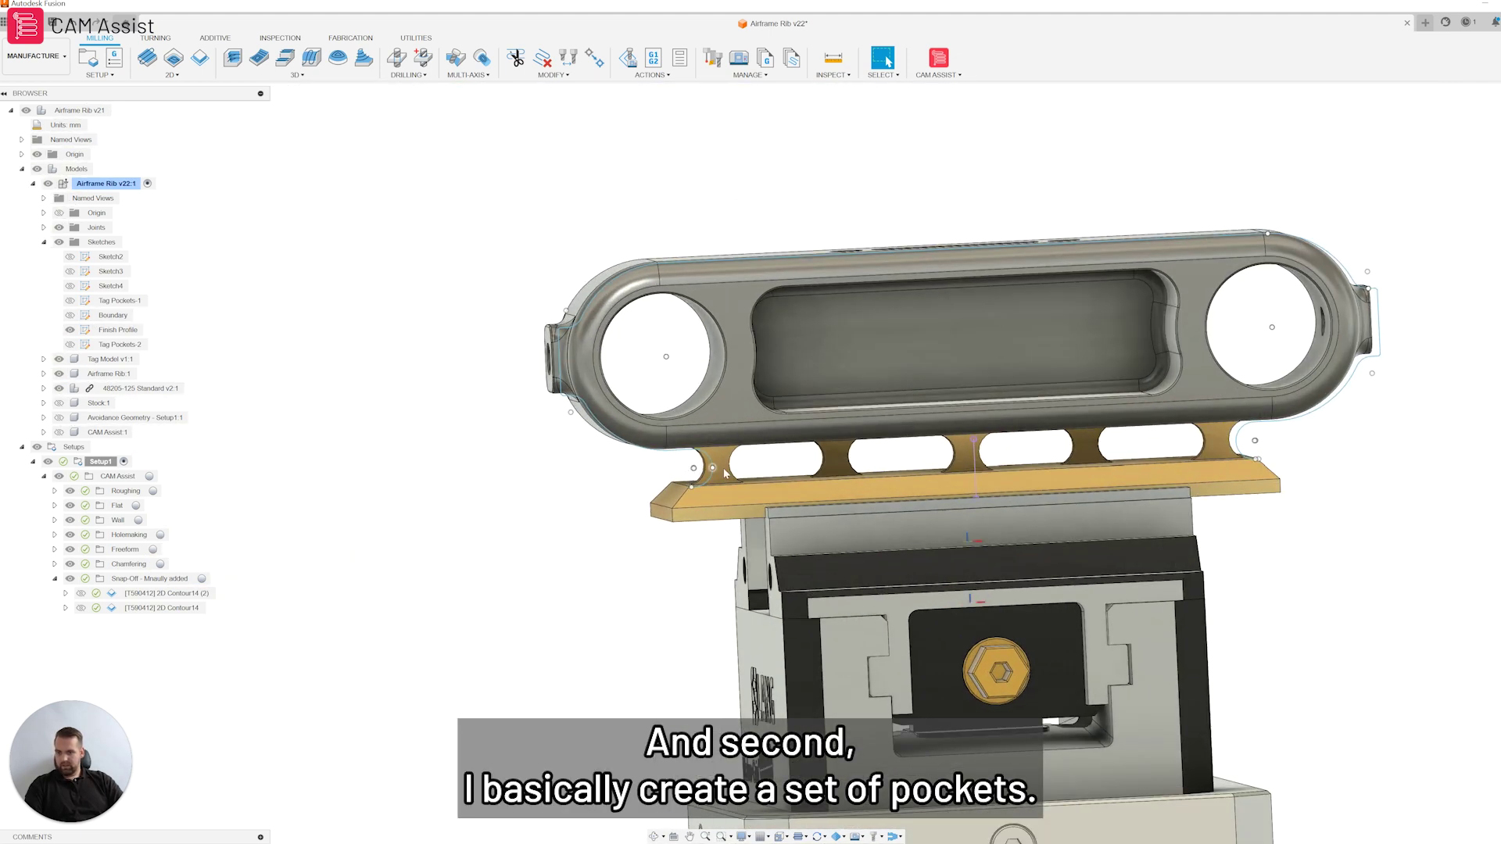
Show the Tag Pockets 1 sketch in place of Finish Profile and inspect its pockets between the tags
click(71, 301)
scroll(505, 473, down, 3)
scroll(781, 475, up, 4)
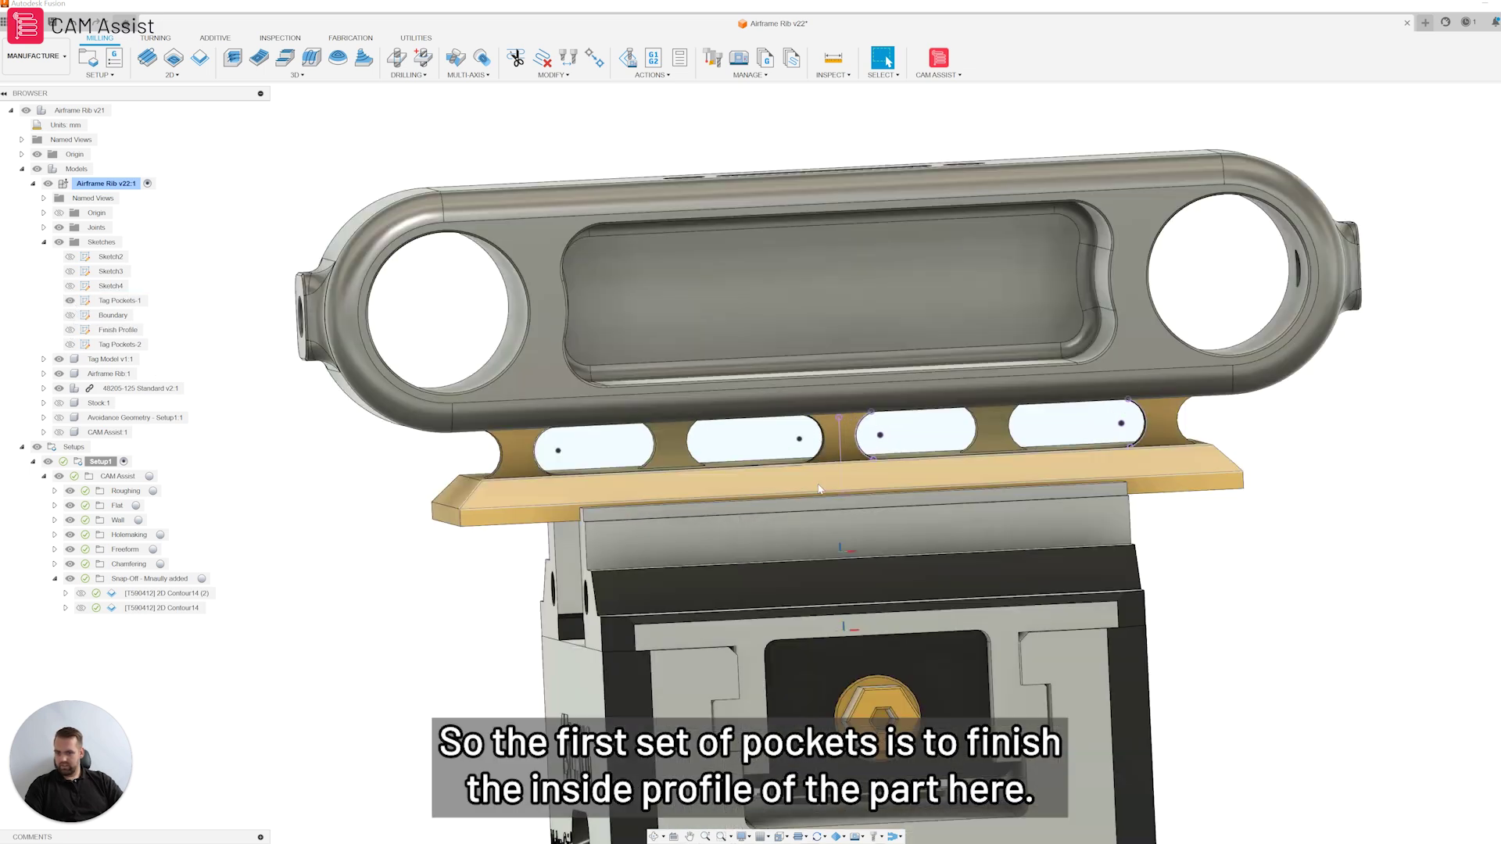
shift+middle_drag(780, 474, 762, 454)
scroll(734, 443, up, 4)
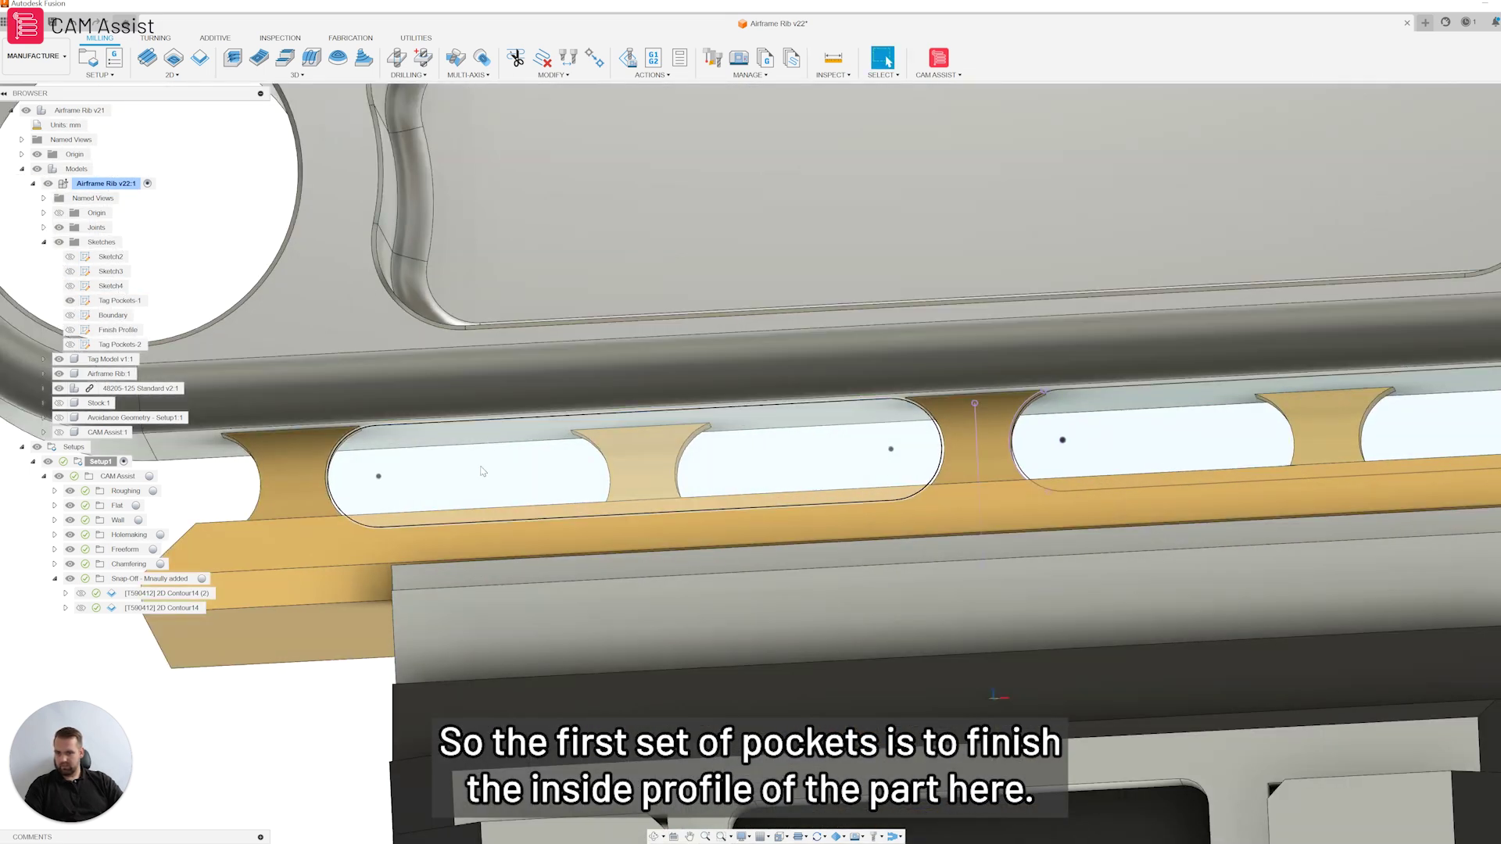
scroll(610, 484, down, 3)
scroll(610, 484, down, 3)
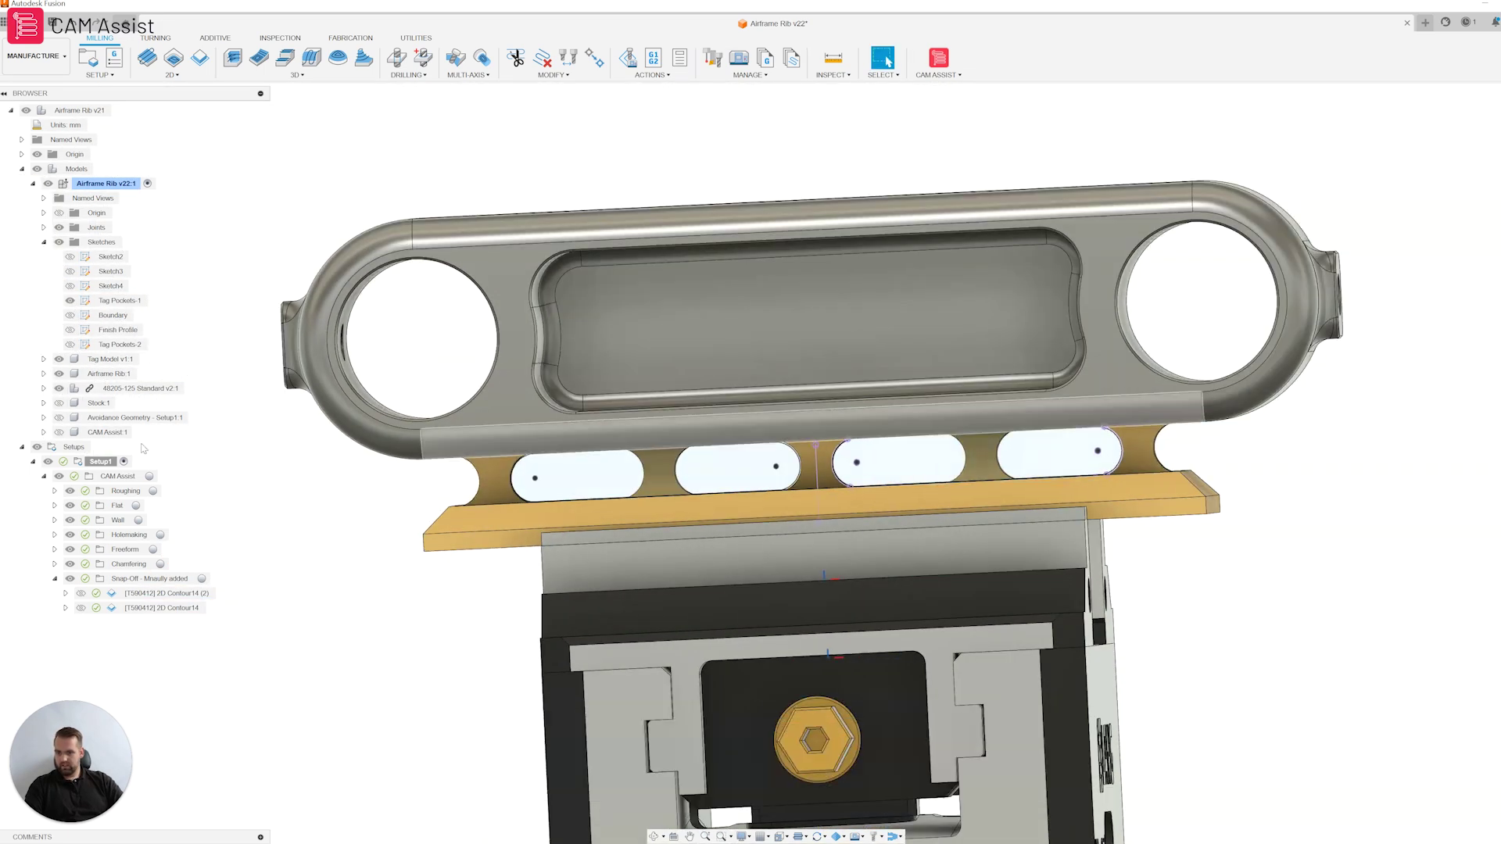
Show the Tag Pockets 2 sketch in place of Tag Pockets 1 and inspect its profiles from the opposite side of the part
click(71, 344)
shift+middle_drag(455, 487, 1111, 481)
scroll(1111, 480, down, 2)
shift+middle_drag(829, 500, 1039, 533)
scroll(1040, 533, down, 2)
scroll(681, 469, up, 4)
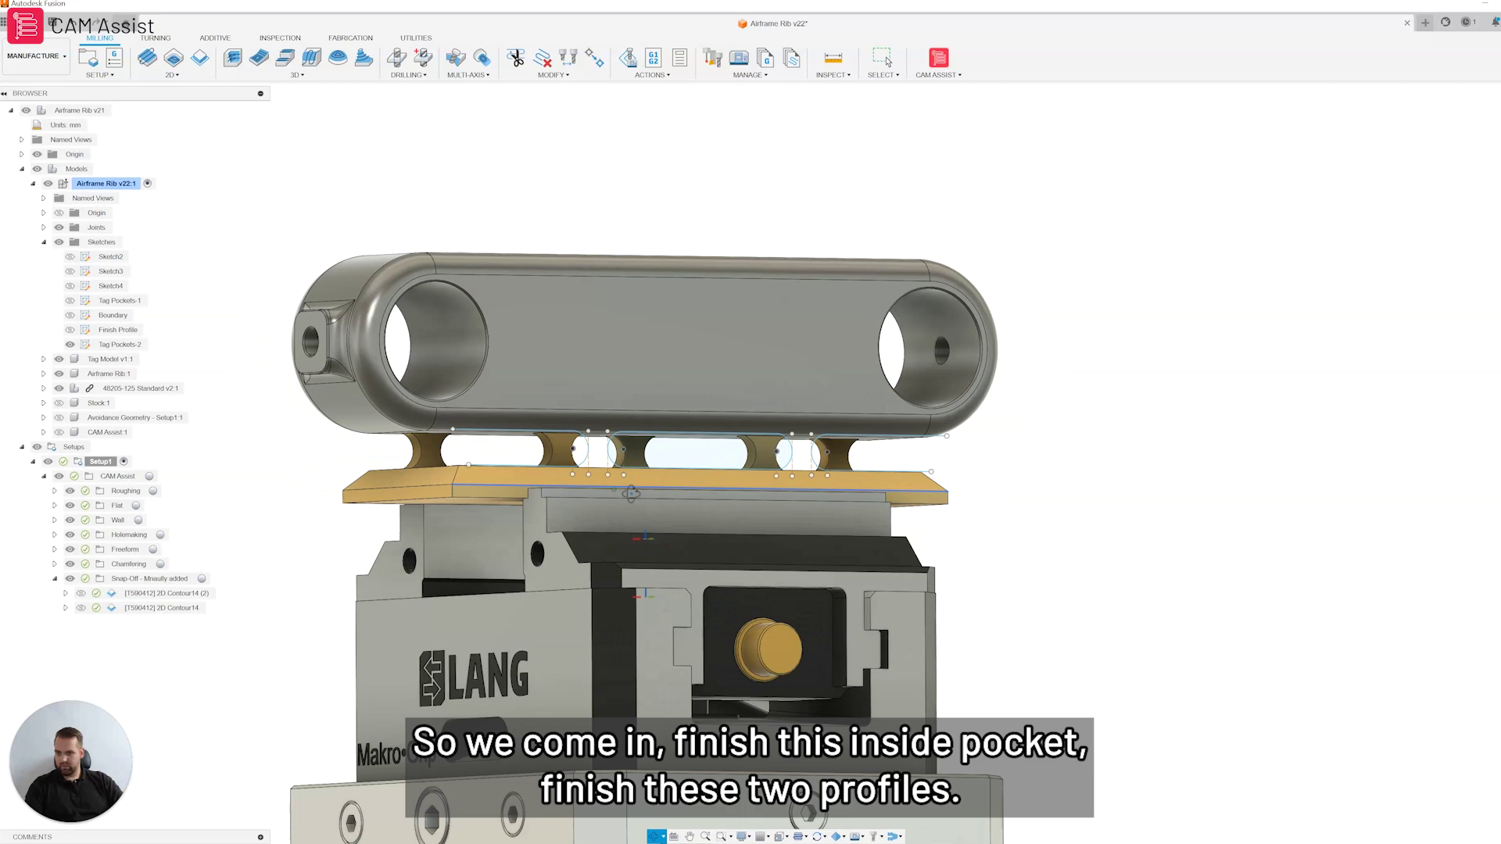
shift+middle_drag(626, 446, 679, 440)
scroll(626, 489, down, 3)
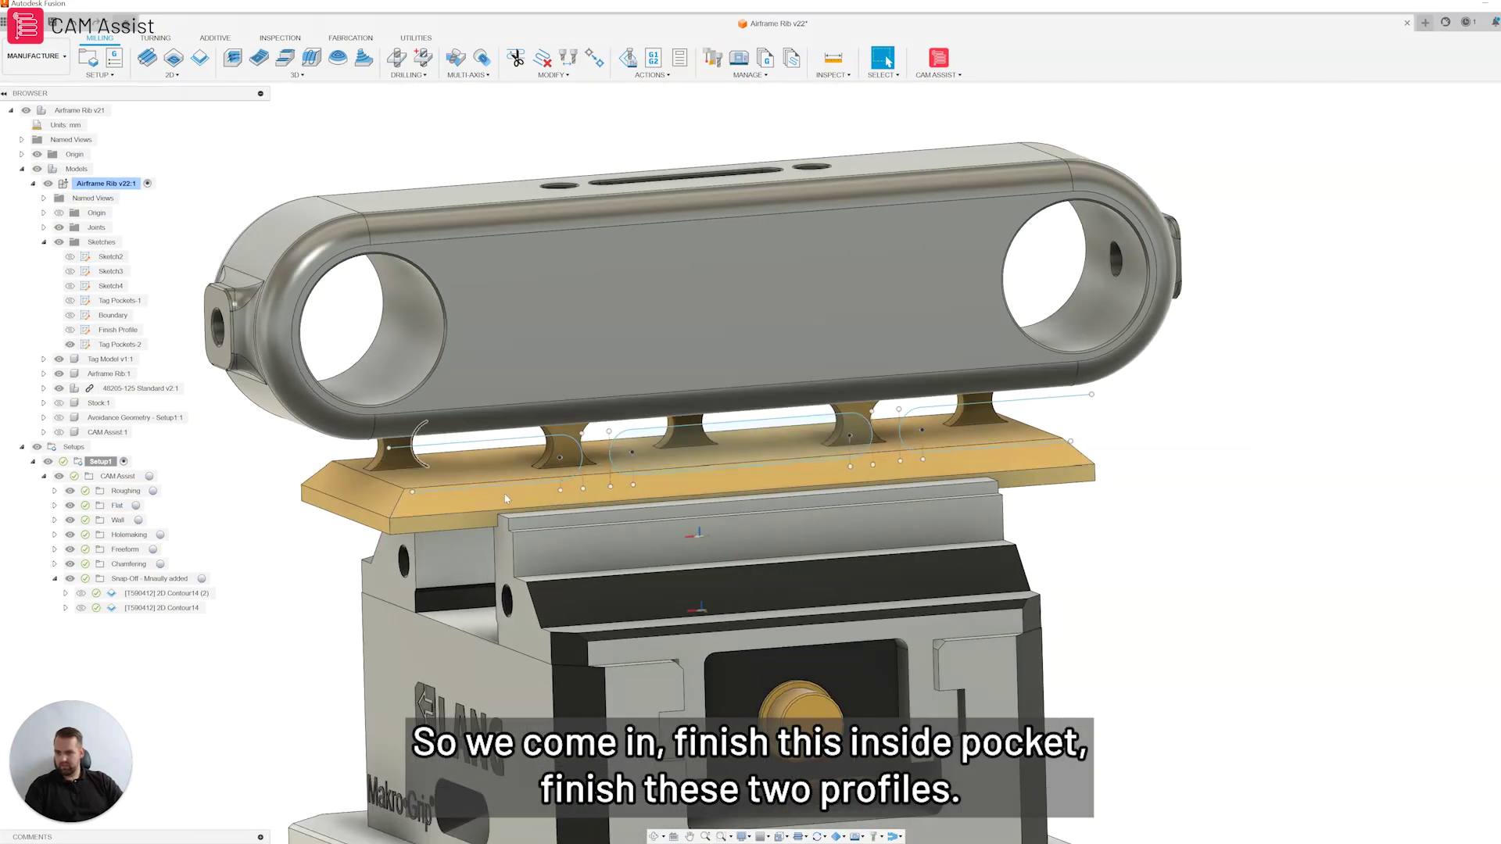
scroll(616, 478, down, 4)
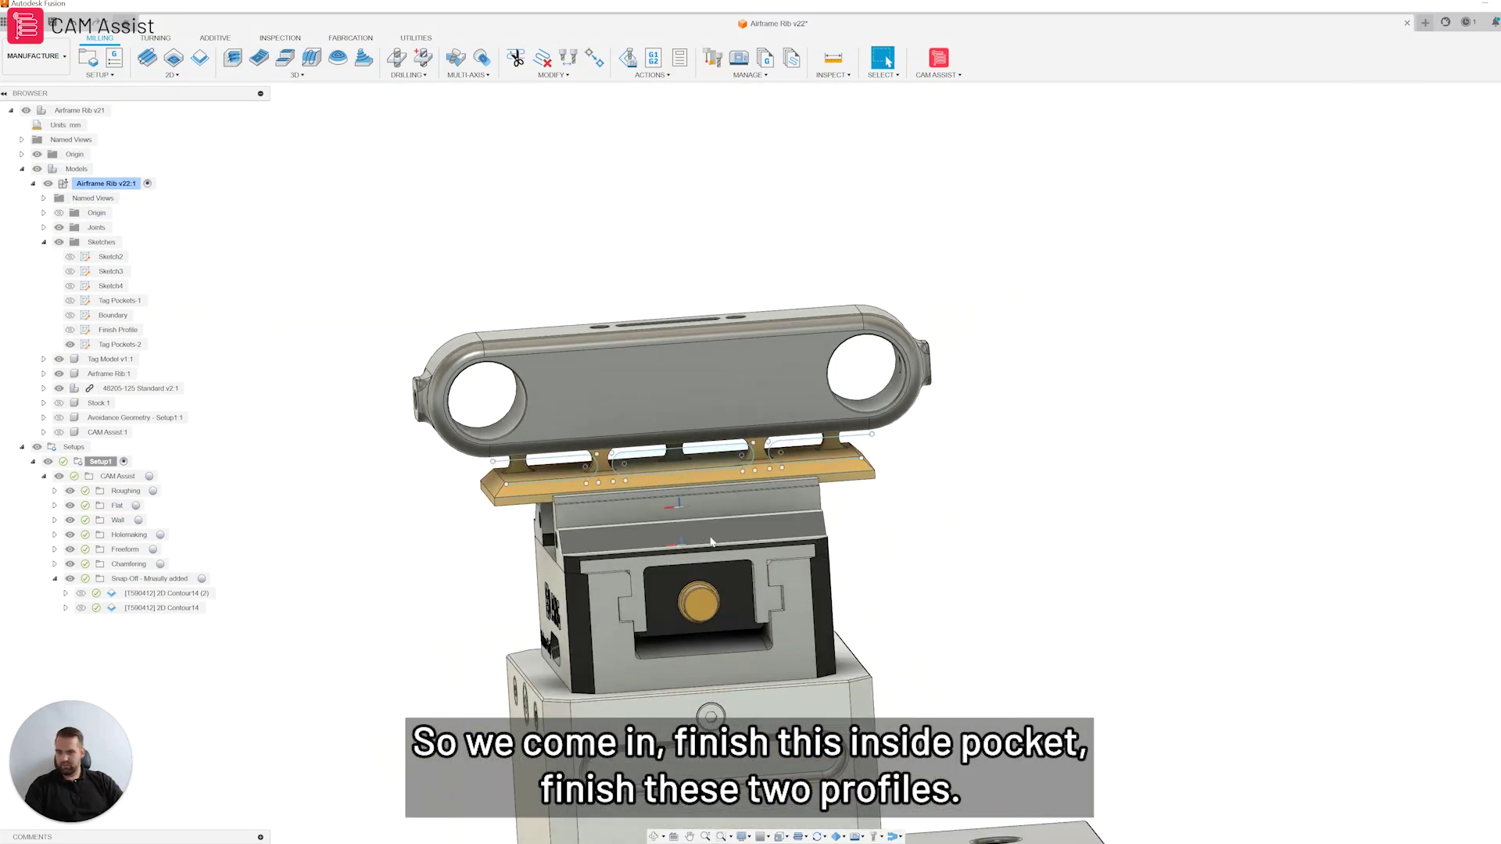
Inspect the Tag Pockets 2 profiles along the rib's inside face from both sides of the part
scroll(537, 479, up, 5)
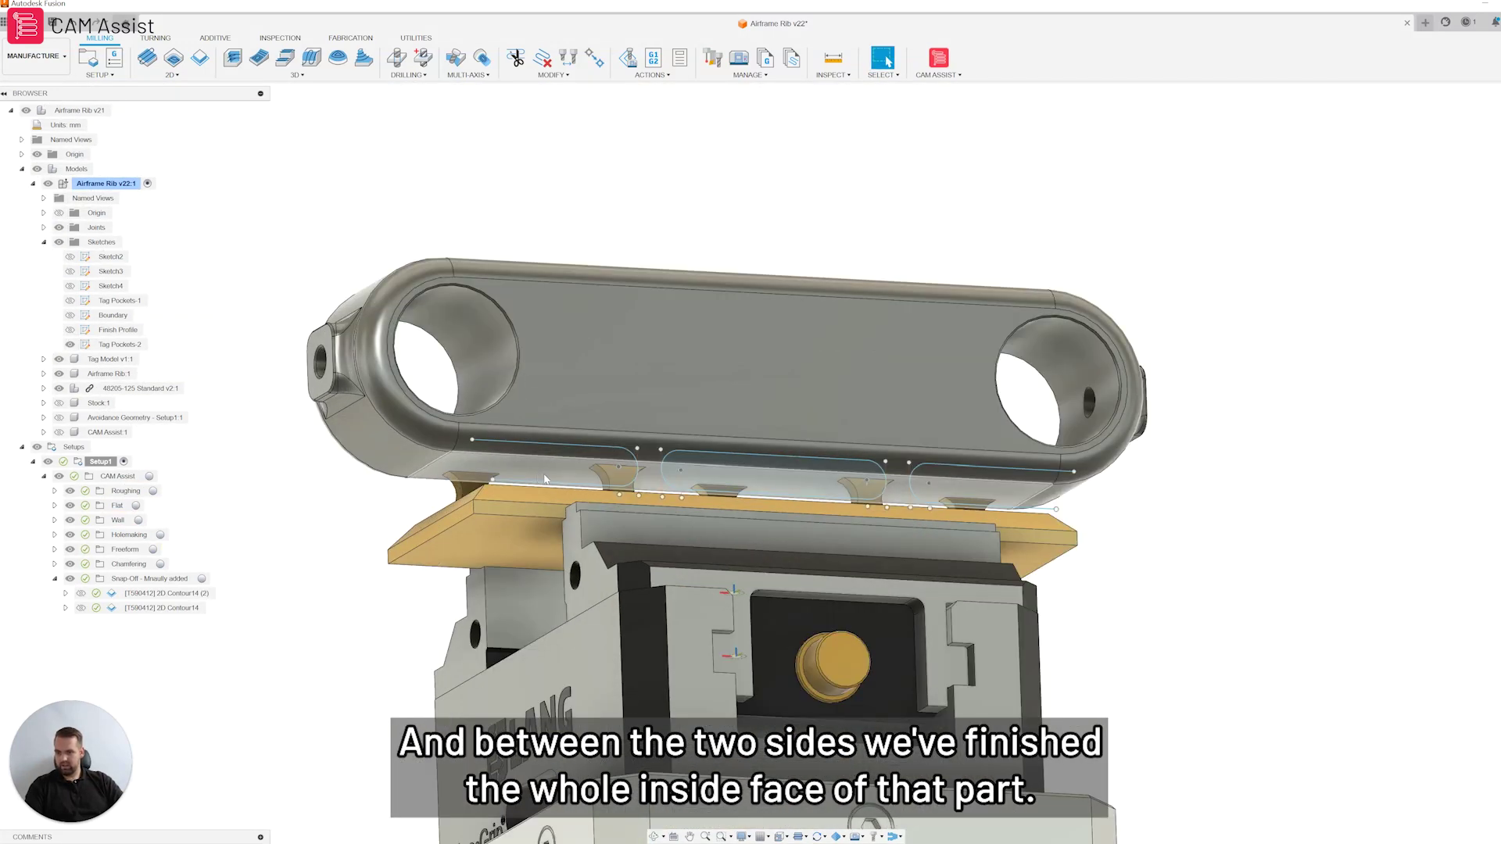
scroll(560, 477, down, 5)
shift+middle_drag(560, 478, 932, 486)
scroll(594, 482, up, 3)
shift+middle_drag(595, 482, 714, 479)
scroll(714, 479, down, 4)
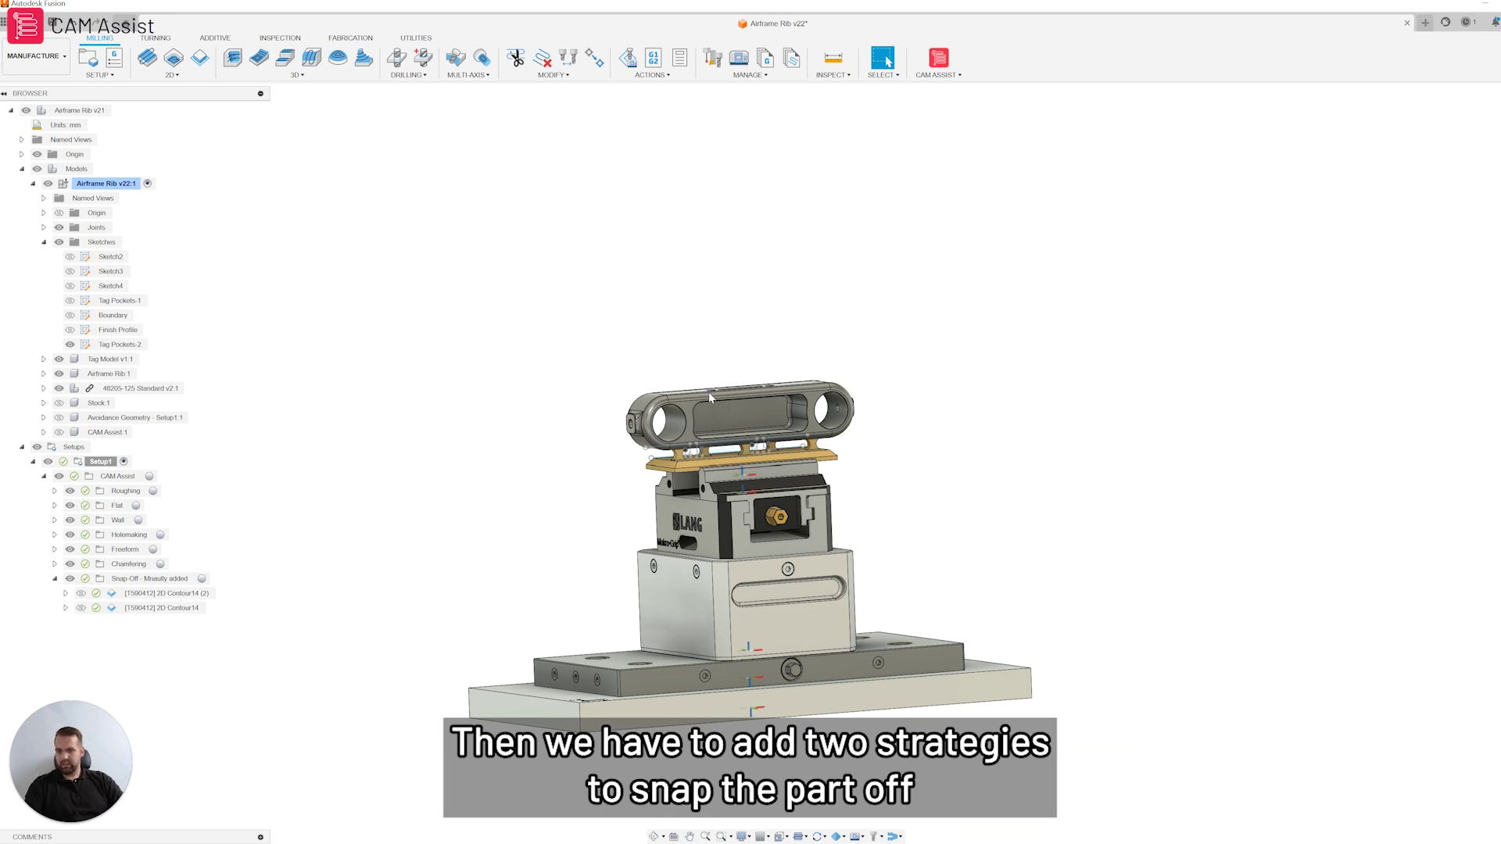
shift+middle_drag(585, 419, 753, 472)
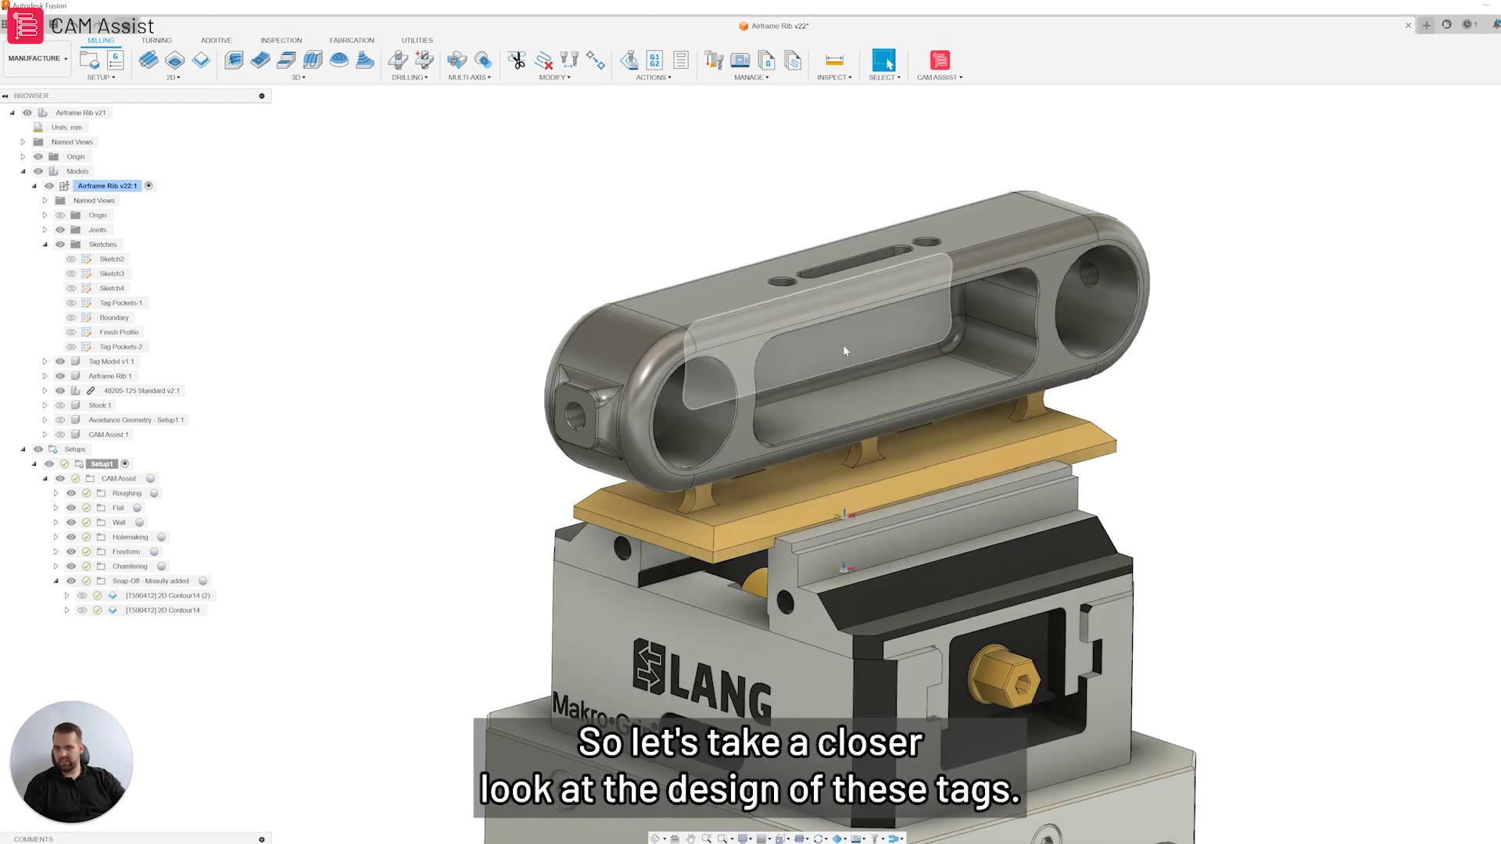
Examine from below how the tags adjoin the bottom face of the rib
scroll(843, 345, up, 2)
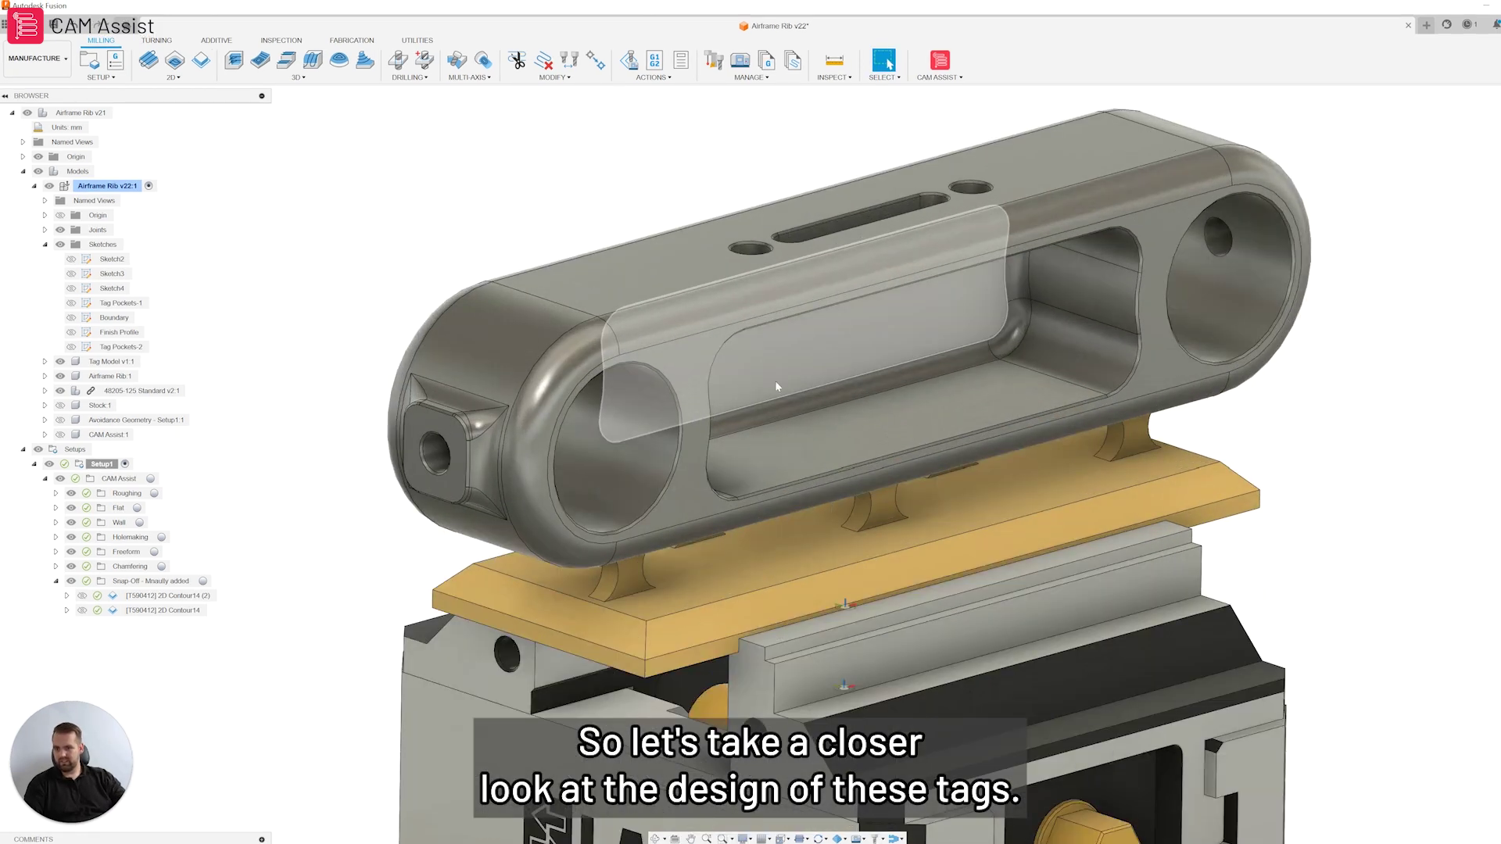
scroll(778, 389, down, 2)
shift+middle_drag(784, 365, 522, 443)
scroll(523, 442, up, 5)
scroll(642, 430, down, 3)
scroll(602, 426, up, 3)
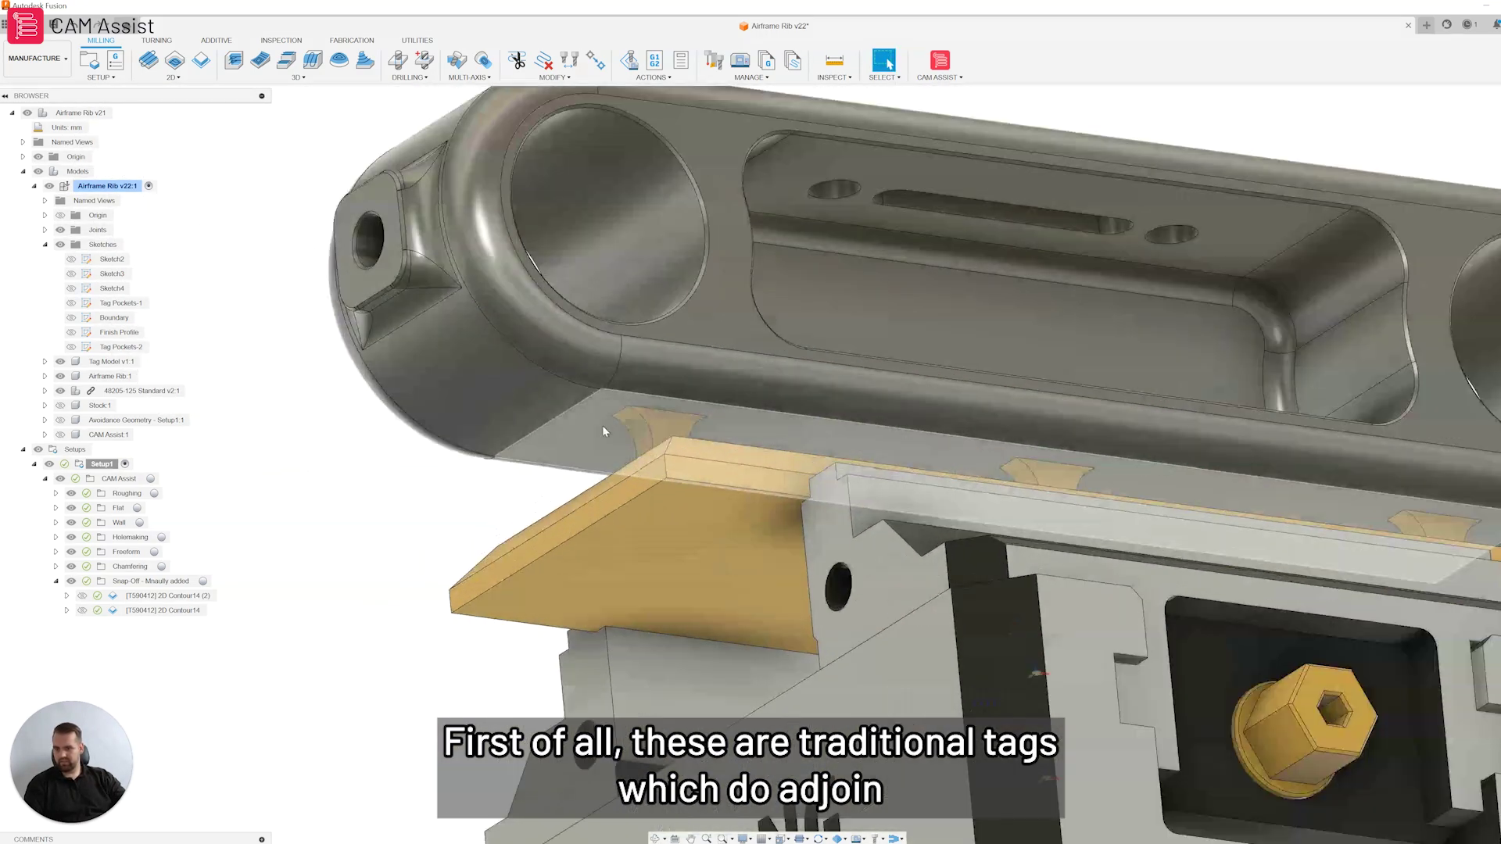
scroll(596, 421, down, 2)
scroll(597, 423, down, 5)
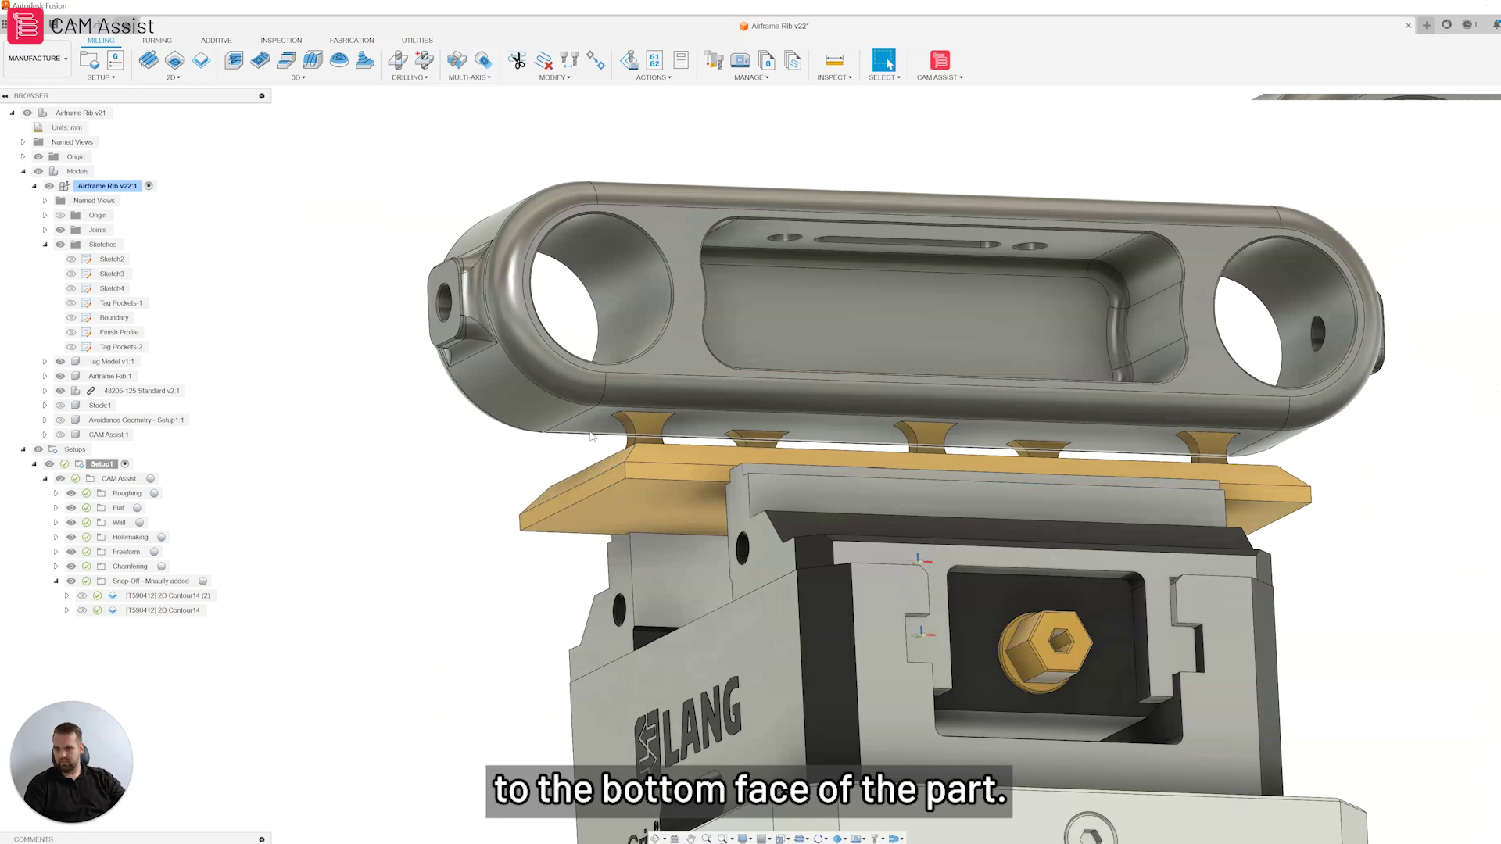
scroll(599, 419, up, 5)
scroll(612, 421, down, 5)
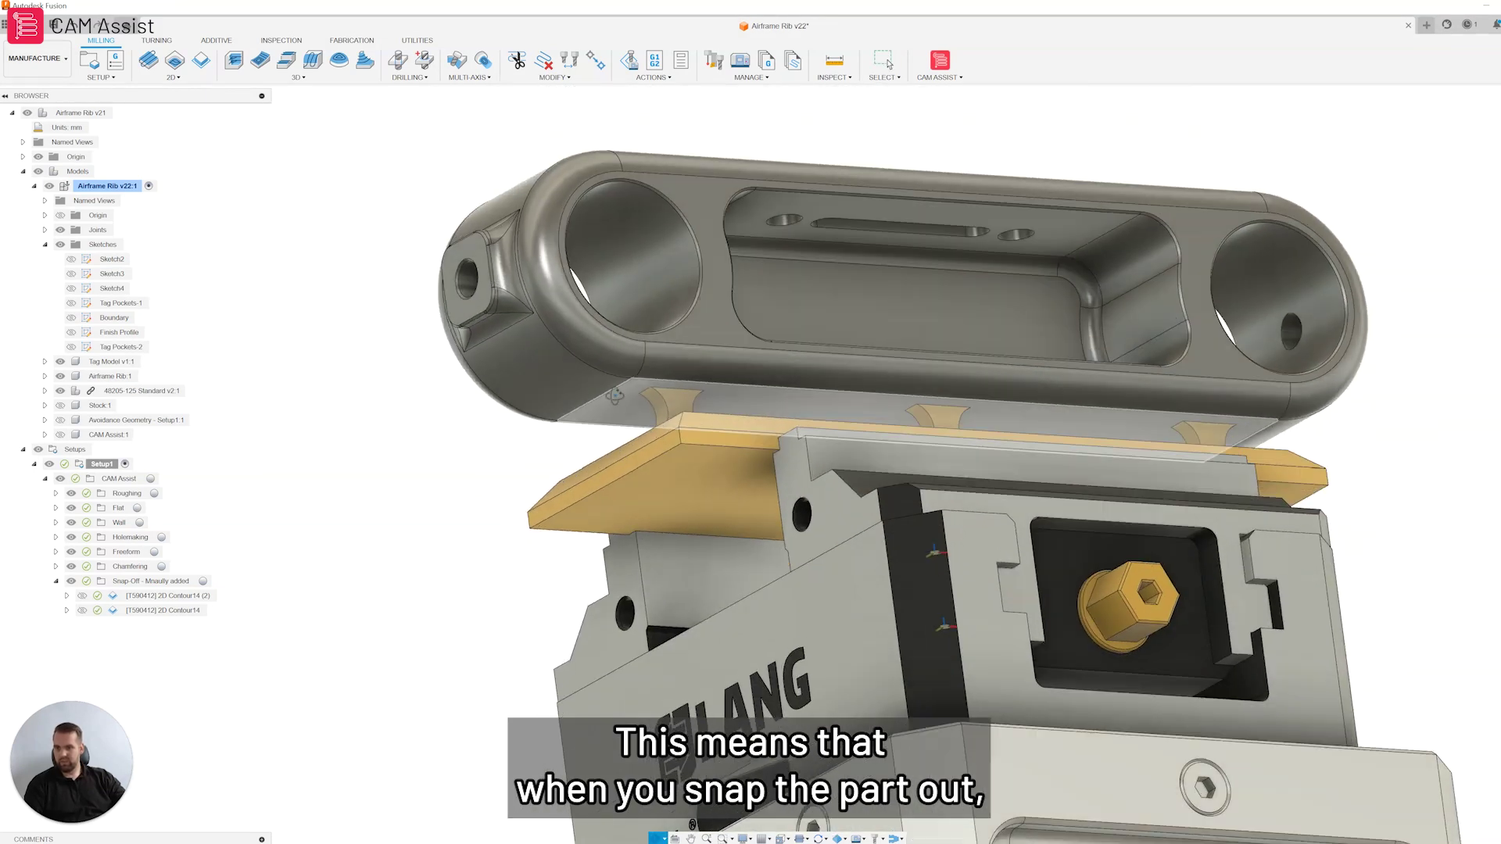
scroll(619, 399, down, 2)
scroll(622, 407, up, 6)
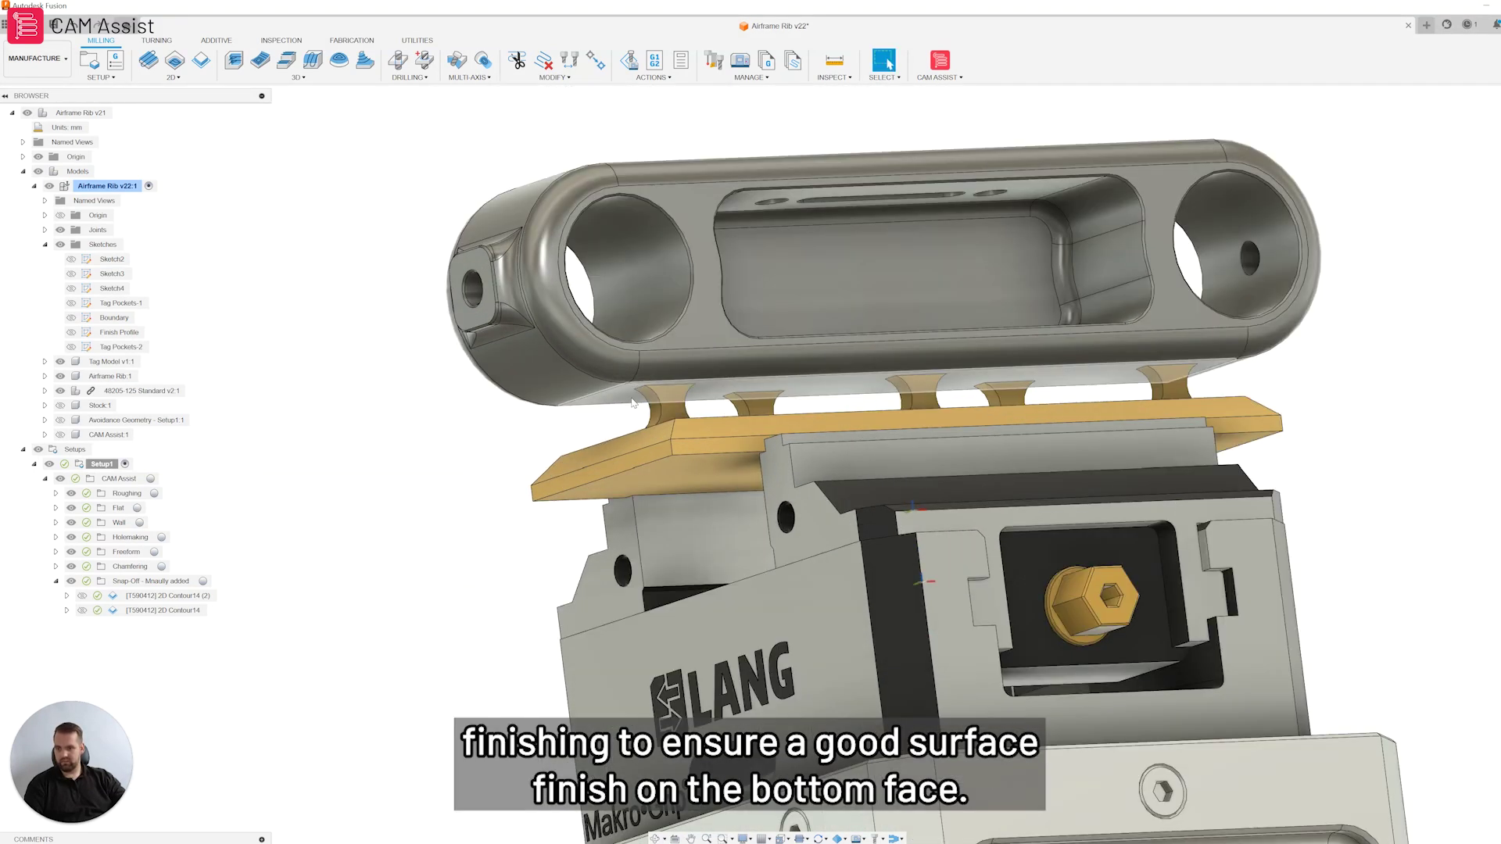
Inspect the rib's underside and outer profile edges around the row of tags
scroll(623, 402, down, 5)
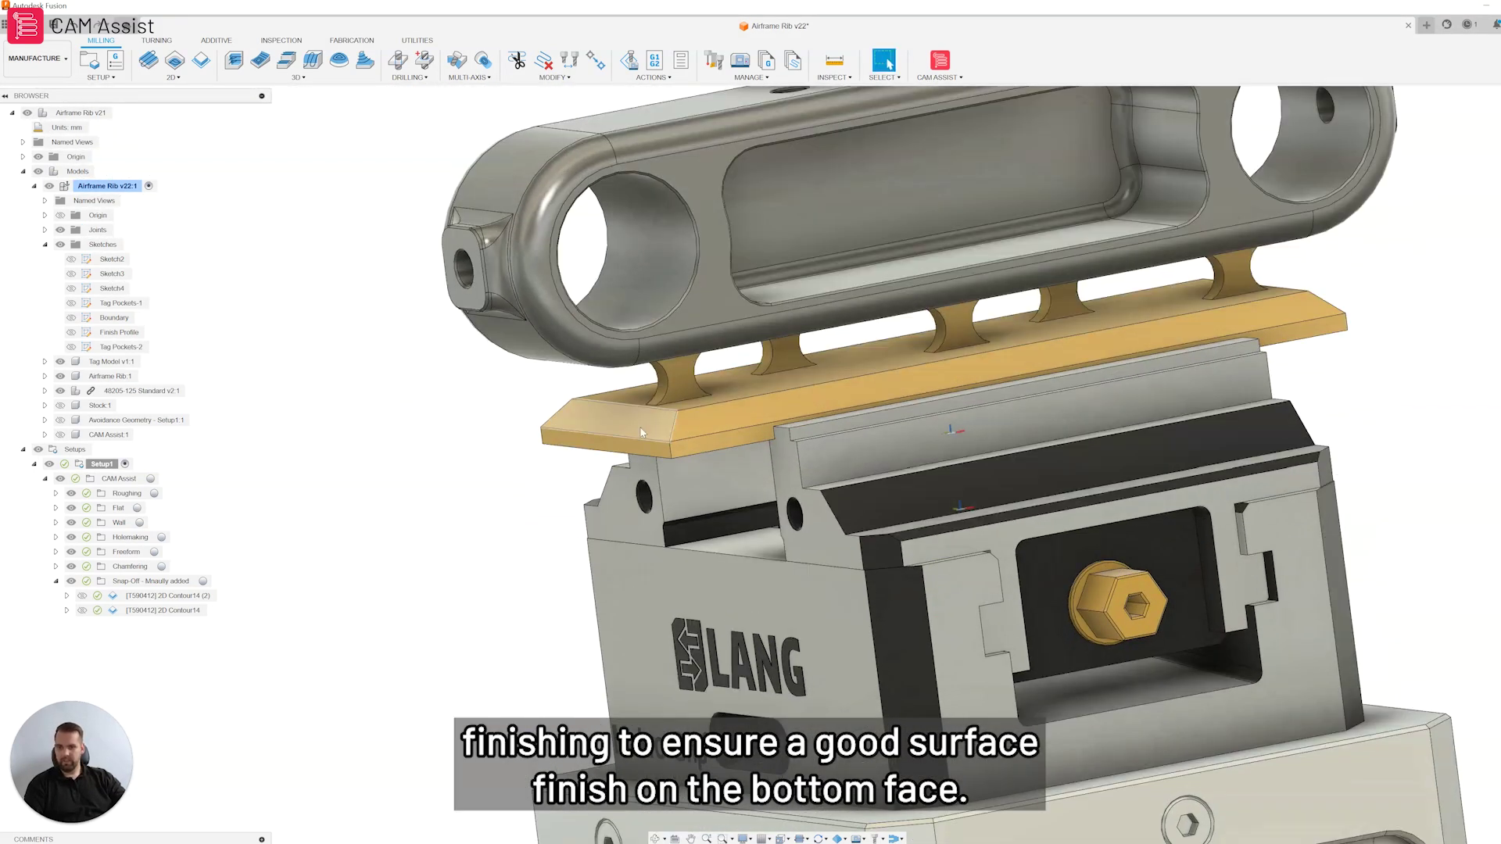
scroll(685, 400, up, 4)
scroll(765, 368, down, 6)
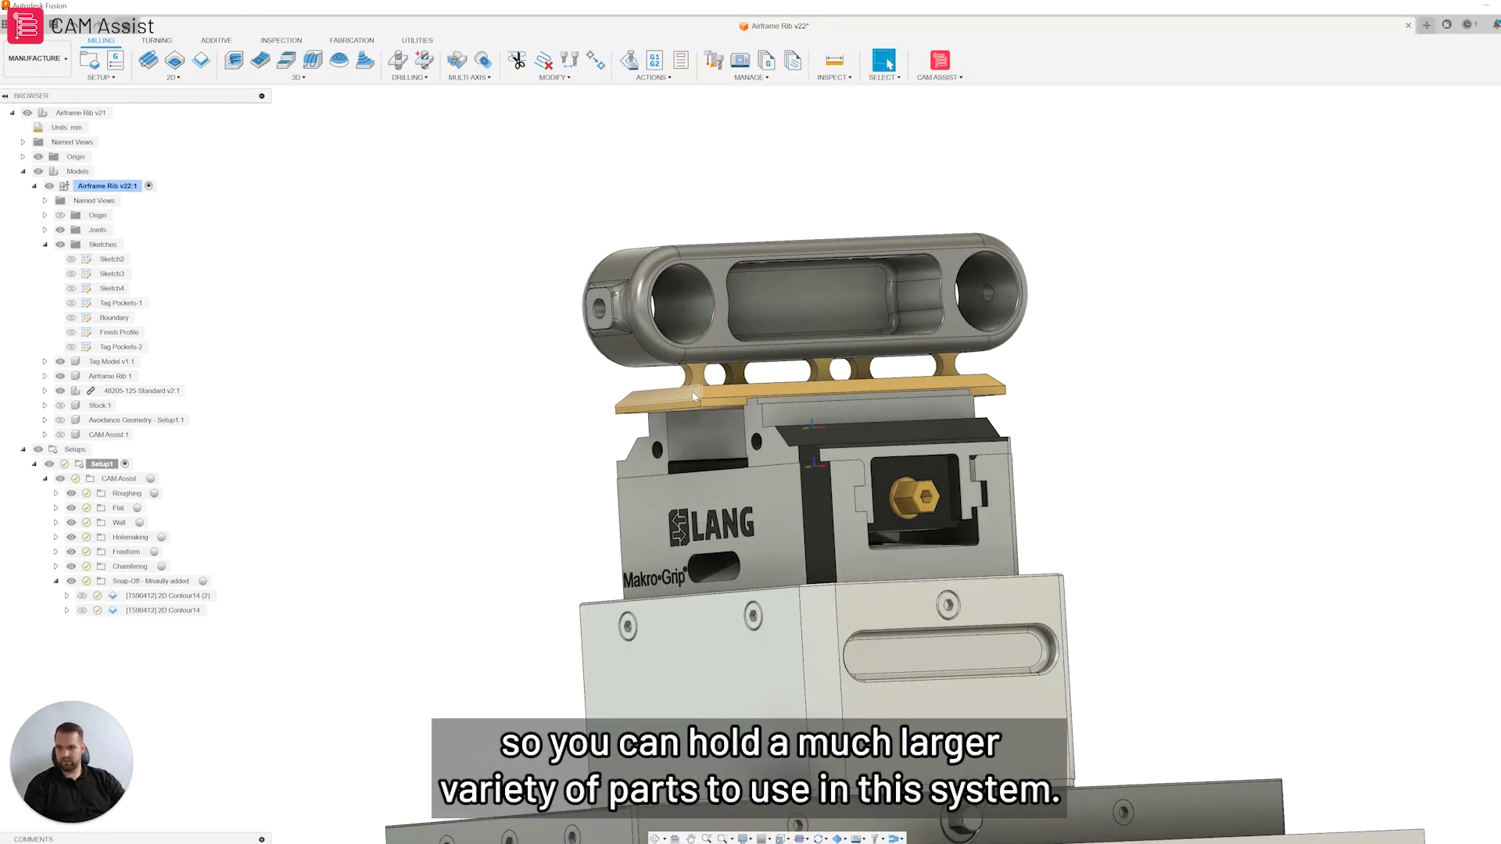
shift+middle_drag(743, 333, 705, 362)
scroll(702, 352, up, 4)
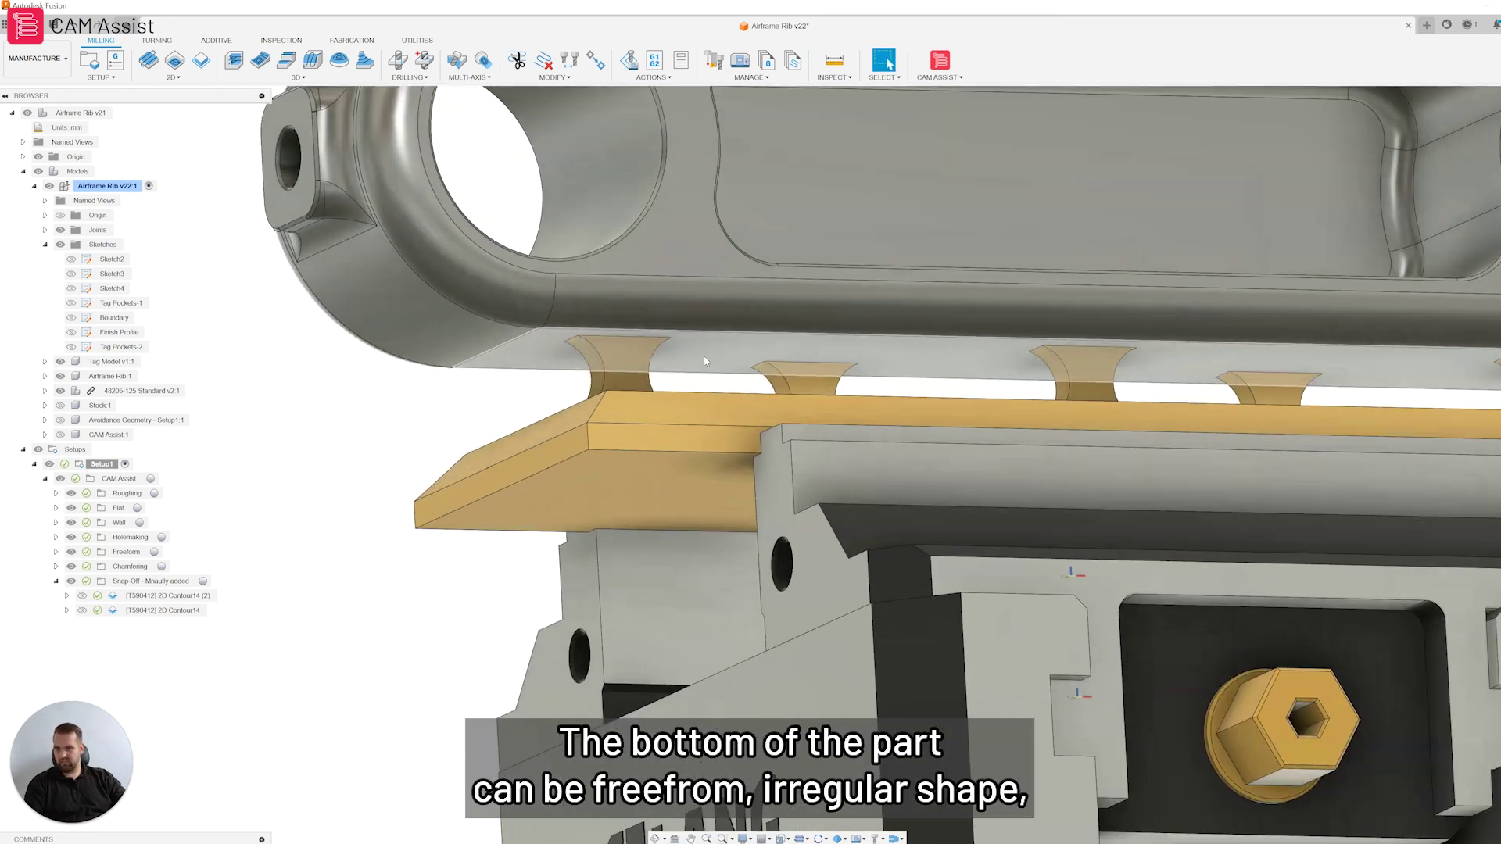
scroll(735, 320, down, 5)
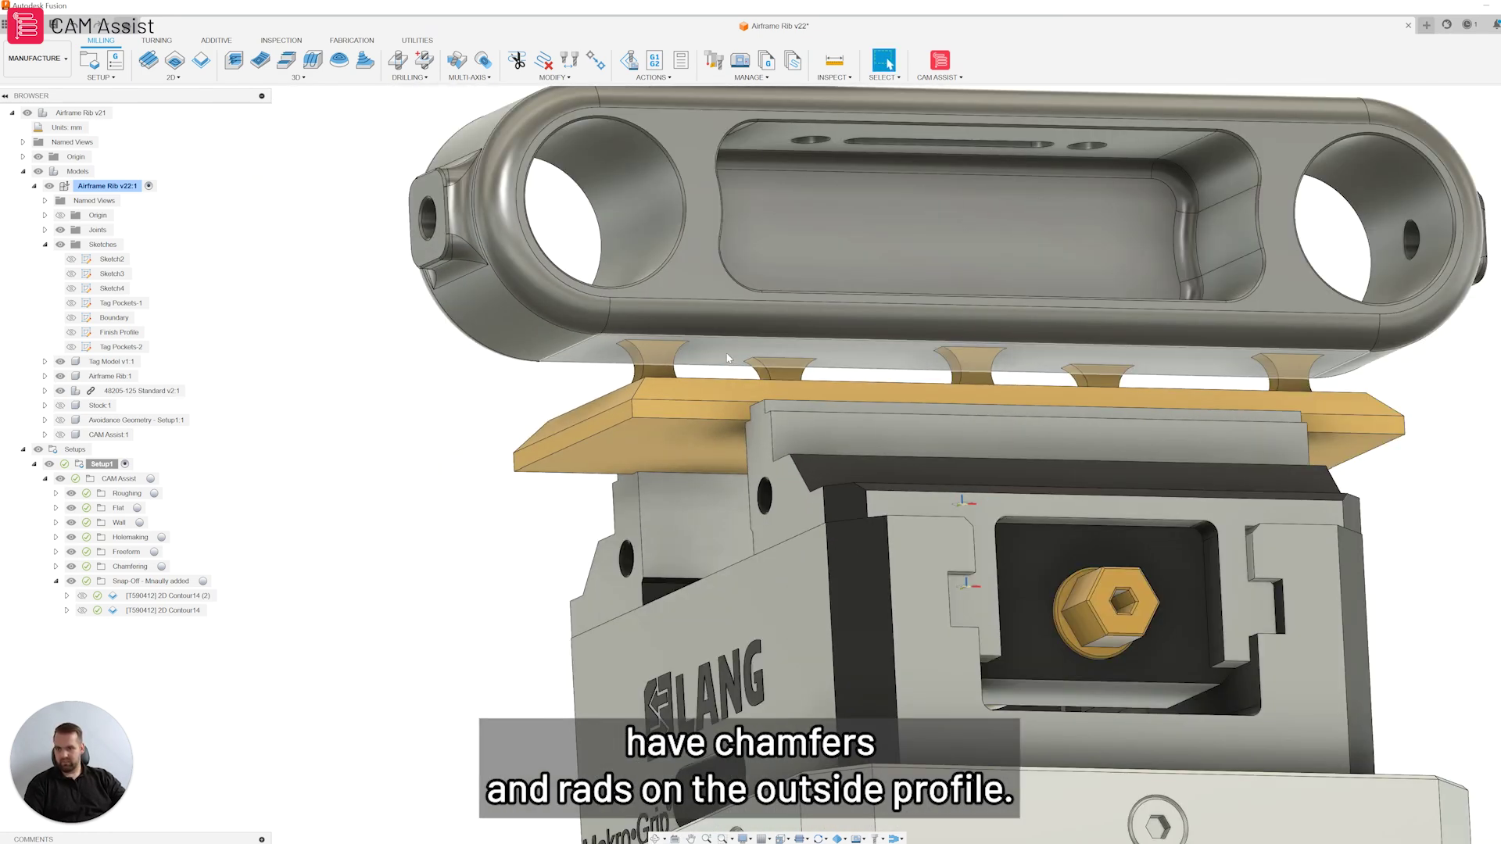
shift+middle_drag(713, 367, 688, 380)
scroll(672, 386, up, 5)
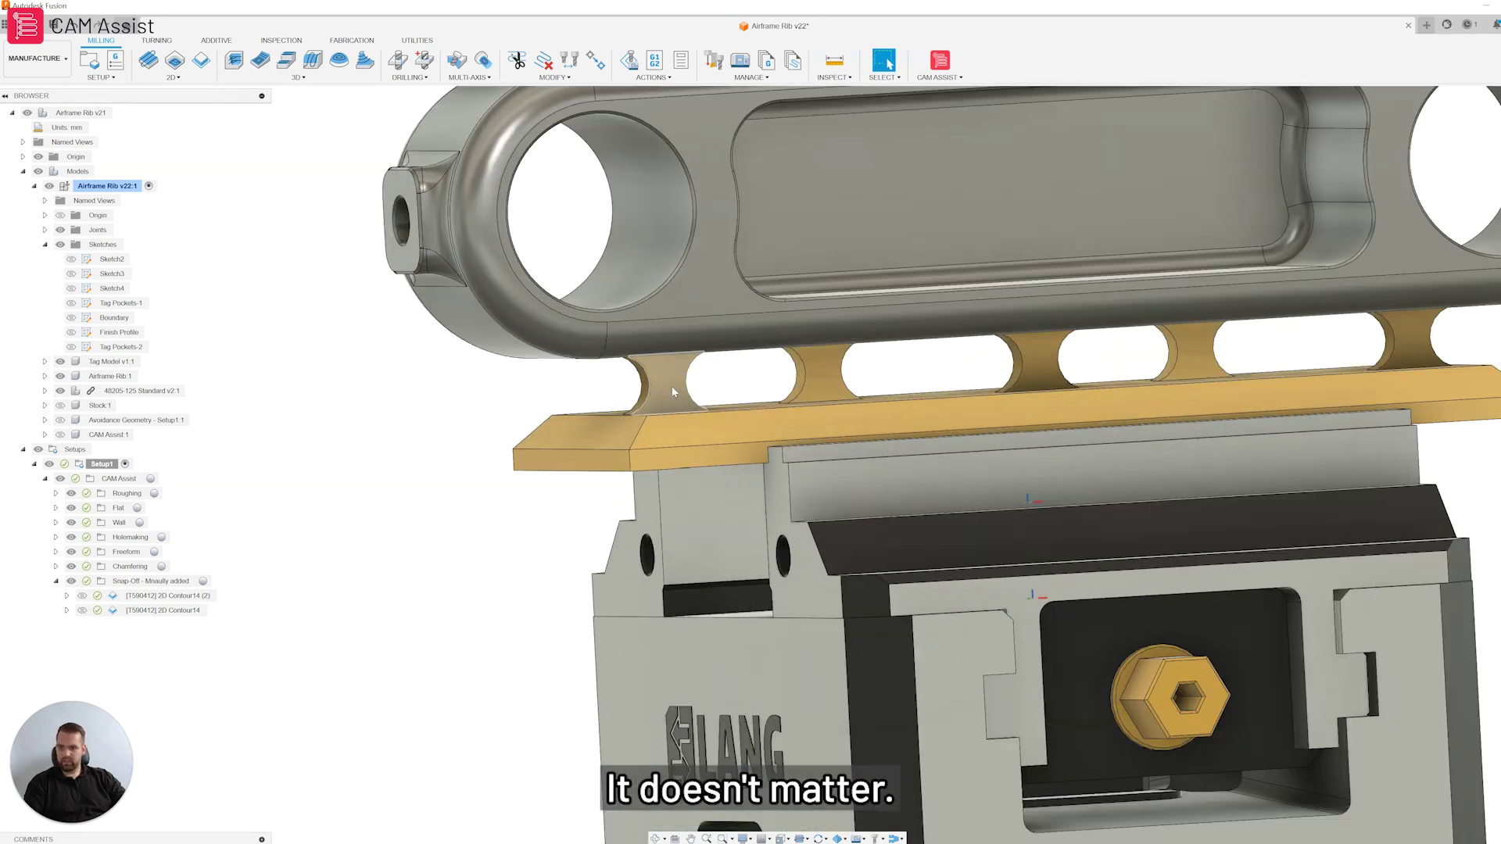
Examine the width, thickness and curved shape of the individual tags up close
scroll(654, 377, up, 8)
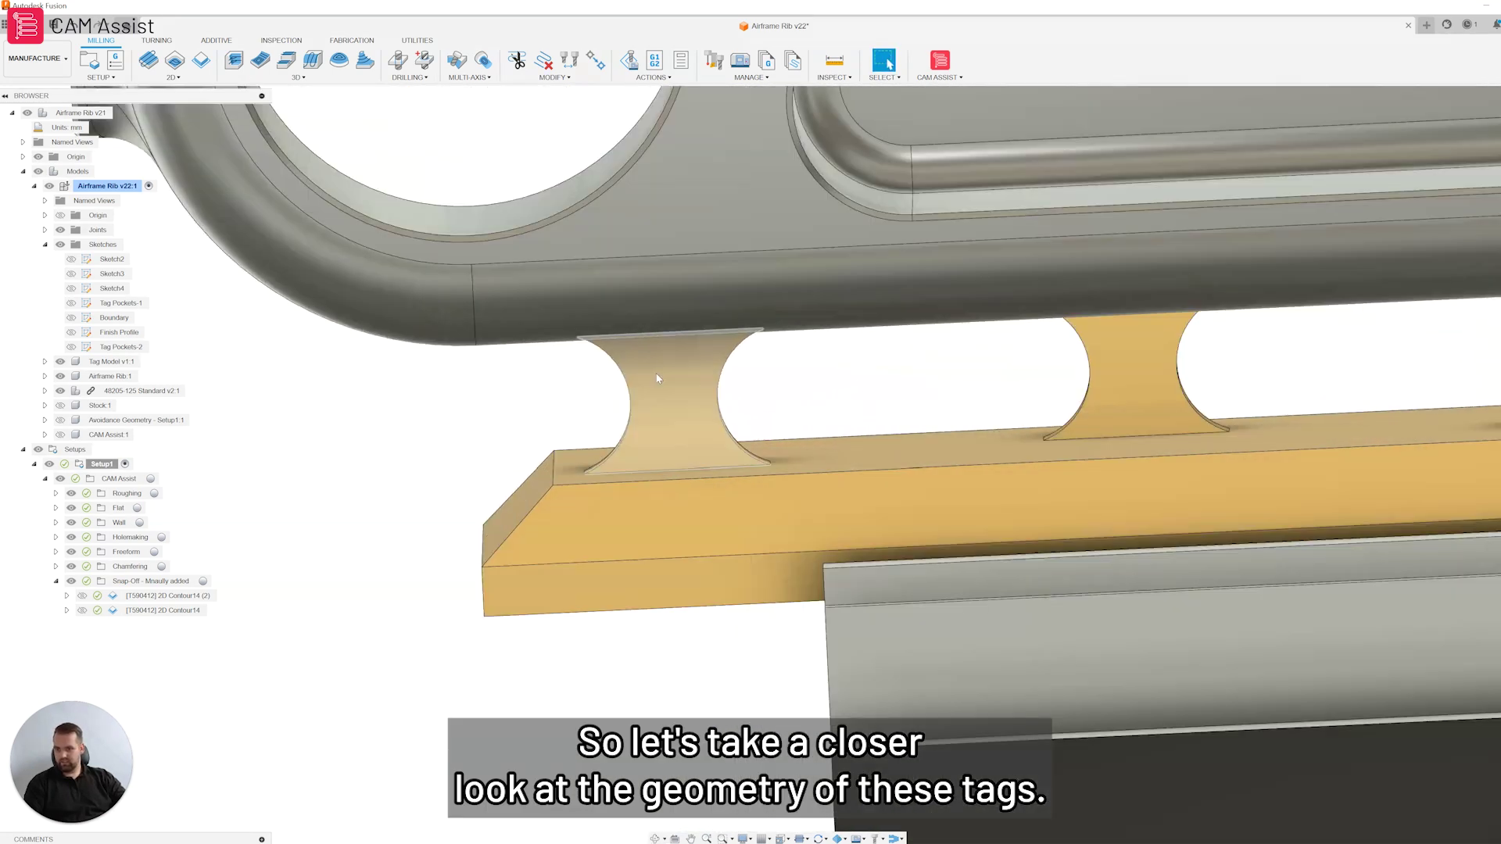
scroll(654, 353, down, 8)
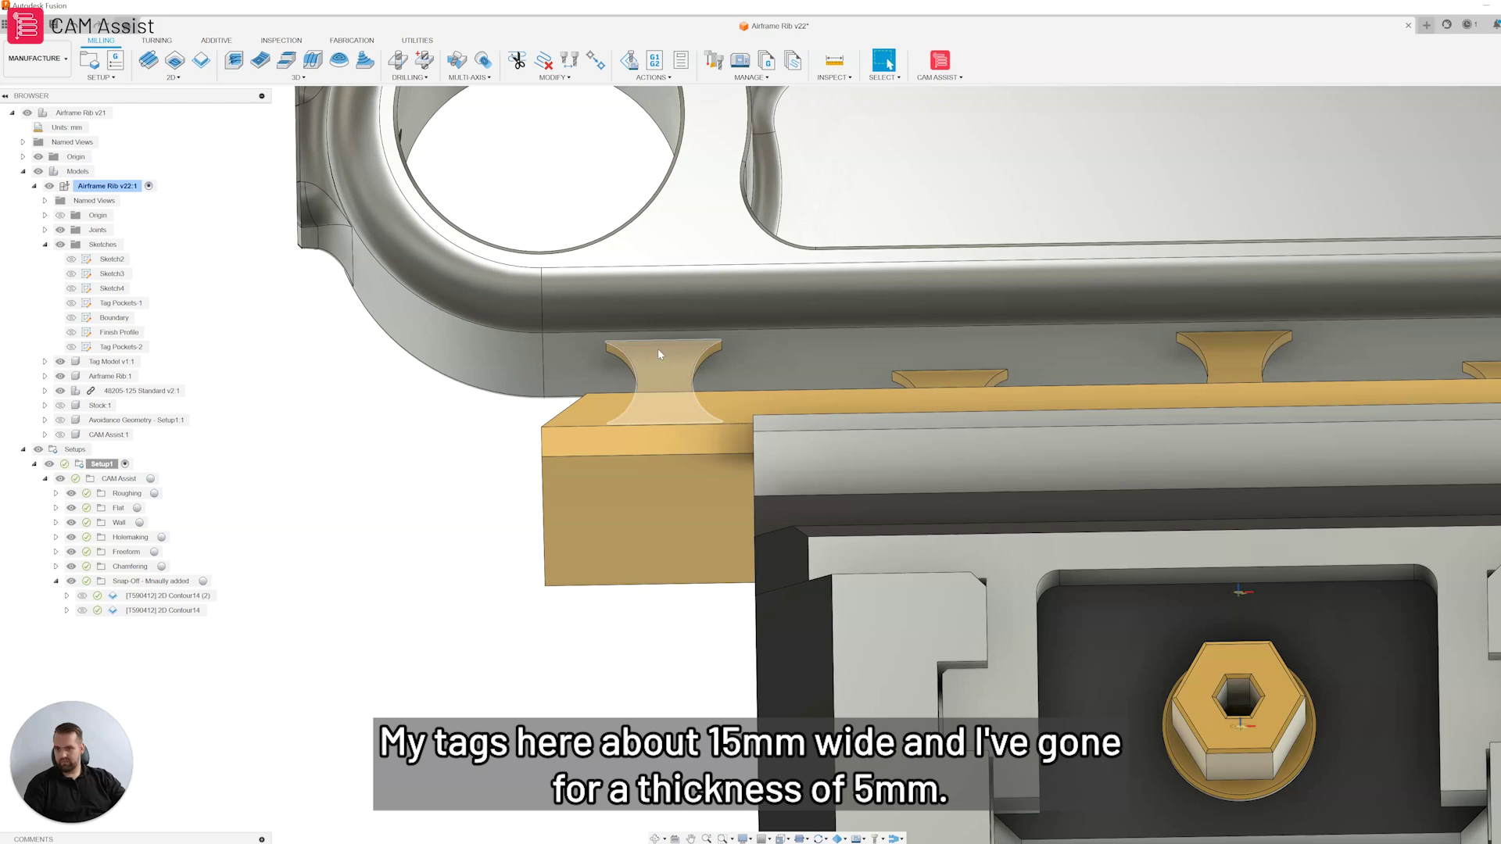
scroll(663, 353, down, 3)
shift+middle_drag(668, 359, 625, 362)
scroll(626, 361, up, 6)
scroll(635, 349, down, 3)
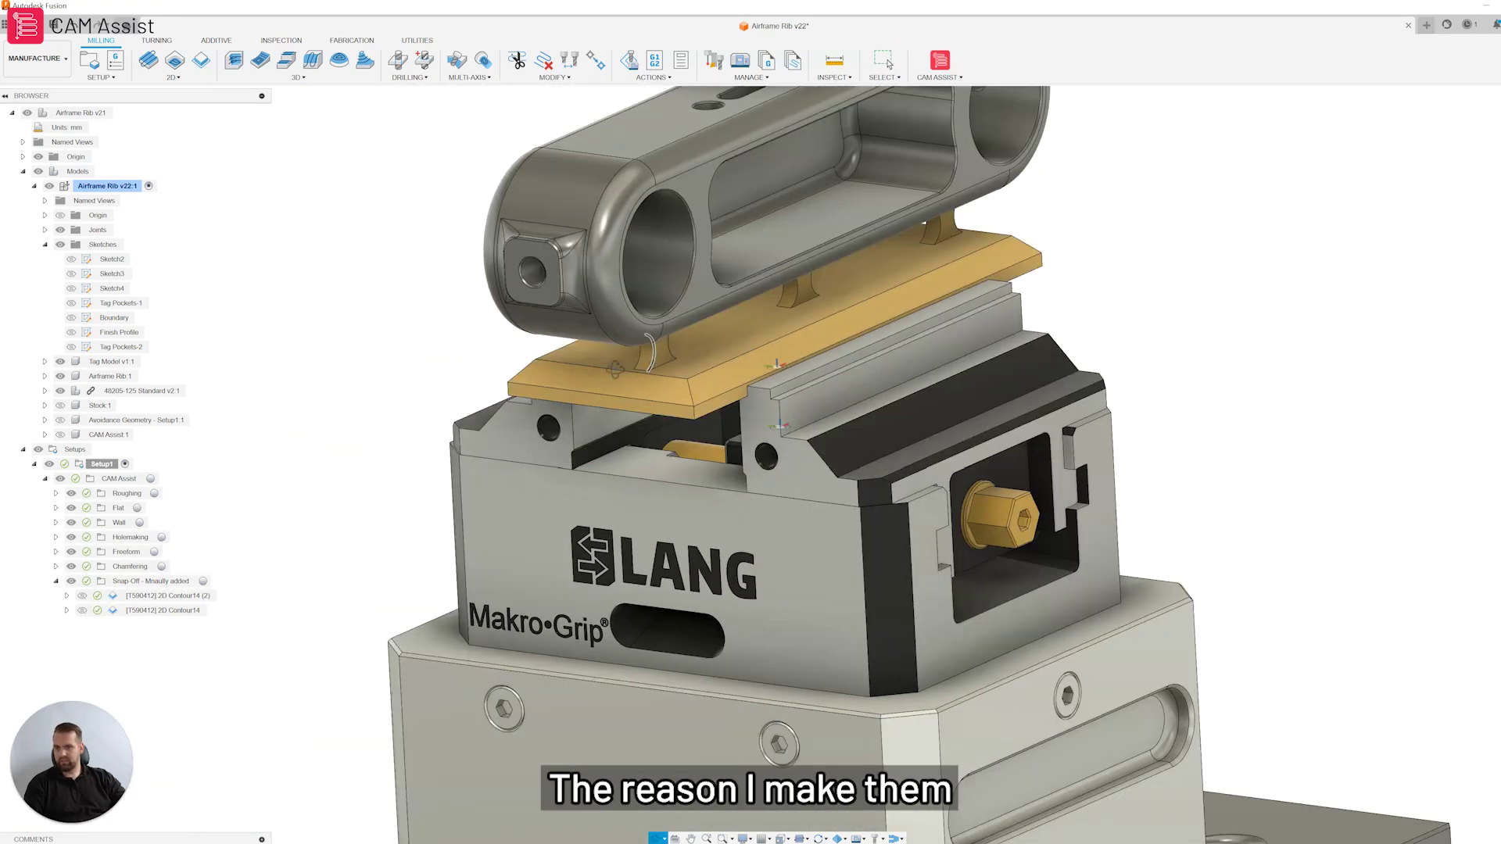
scroll(625, 362, up, 3)
scroll(626, 362, down, 3)
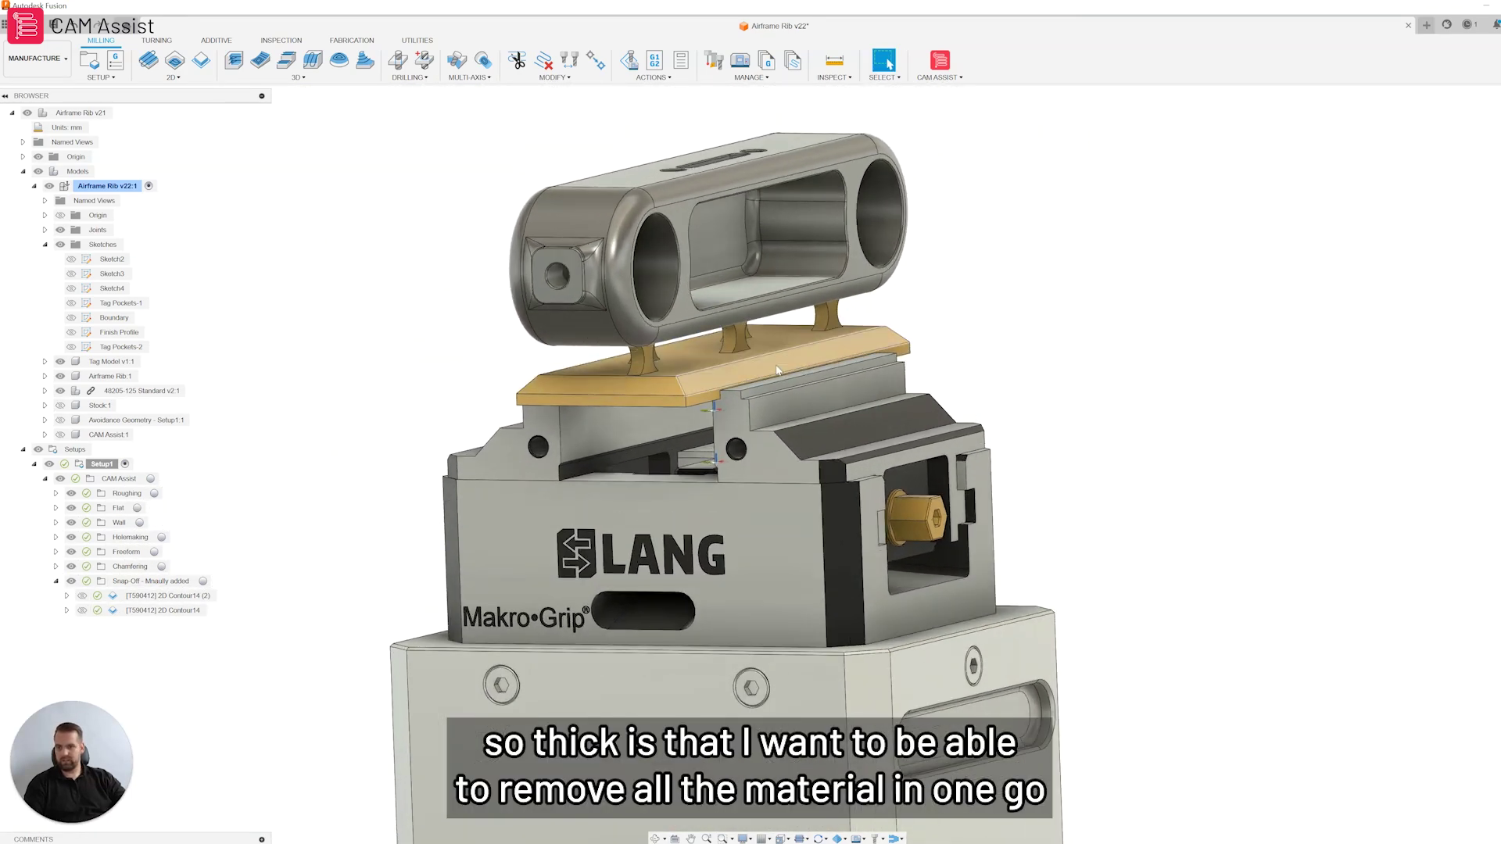
Review how the thick tags support the whole rib above the base
mouse_move(800, 359)
shift+middle_down()
mouse_move(785, 335)
mouse_move(778, 357)
shift+middle_up()
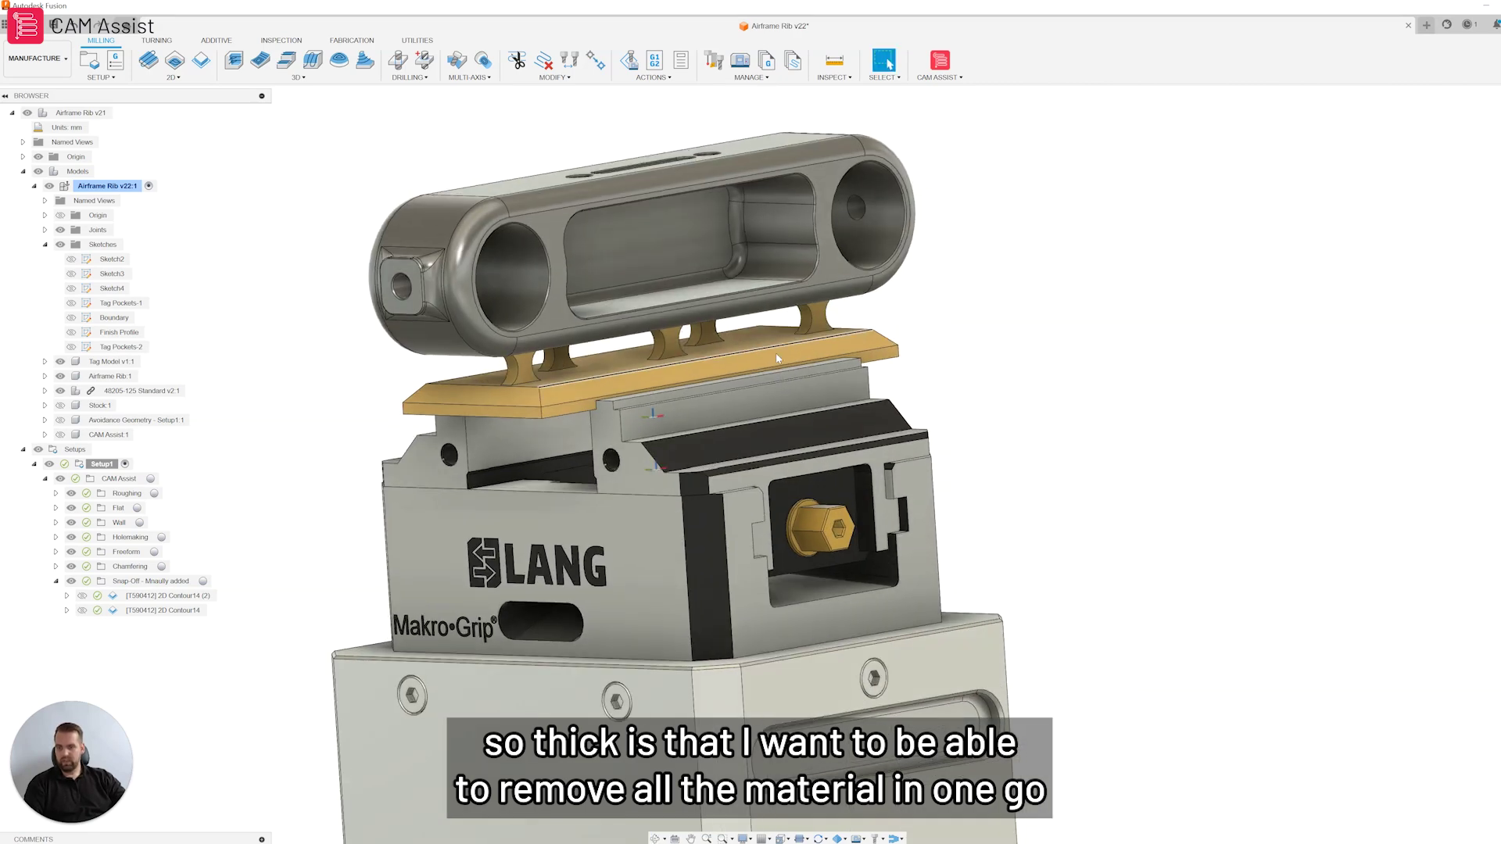
scroll(778, 357, down, 3)
scroll(734, 304, up, 3)
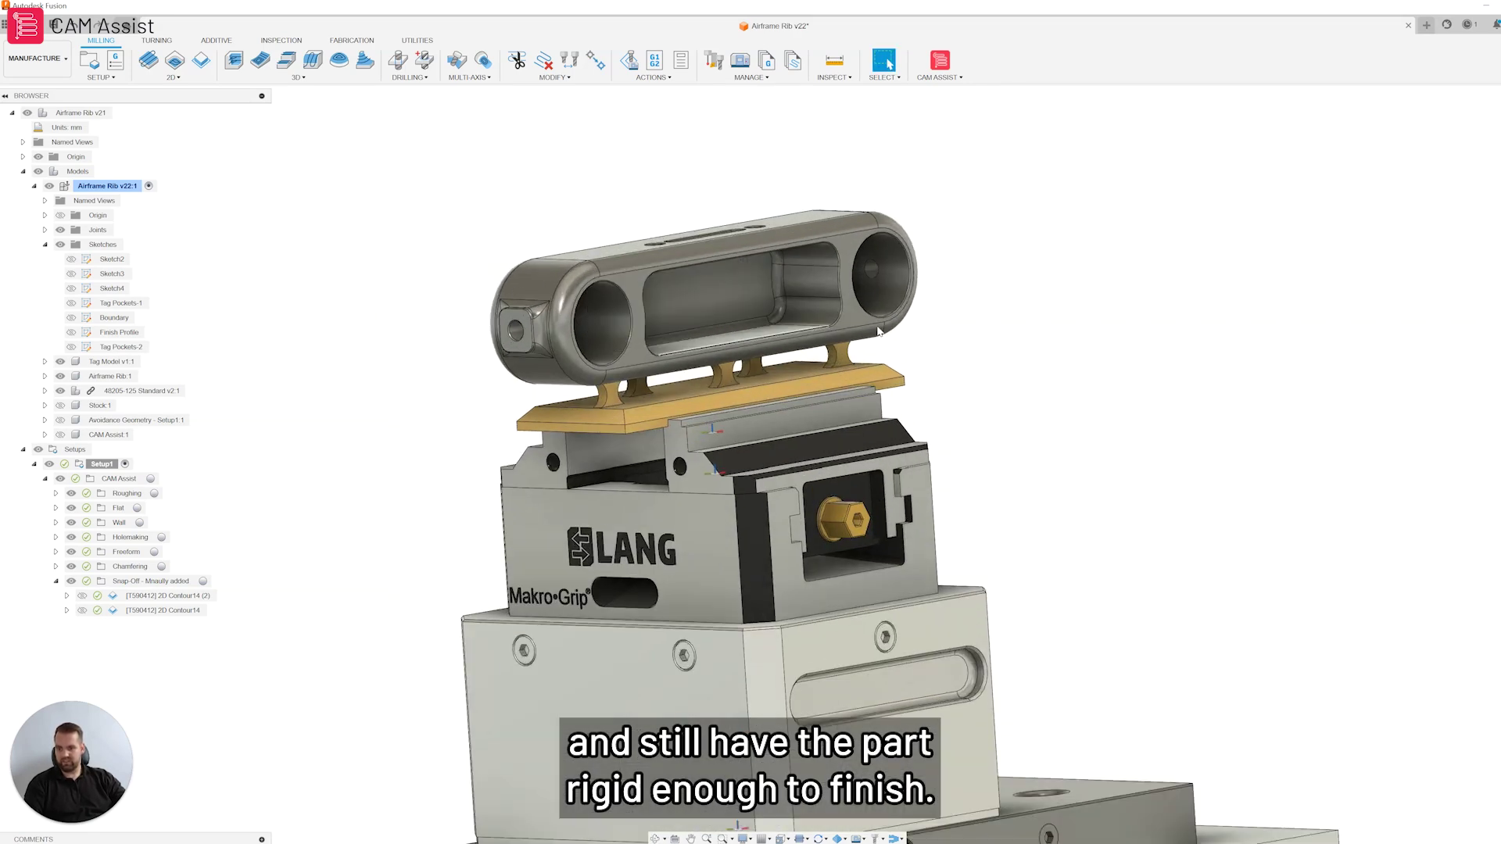
scroll(878, 331, down, 3)
shift+middle_drag(879, 331, 643, 354)
scroll(703, 376, up, 3)
scroll(643, 354, up, 5)
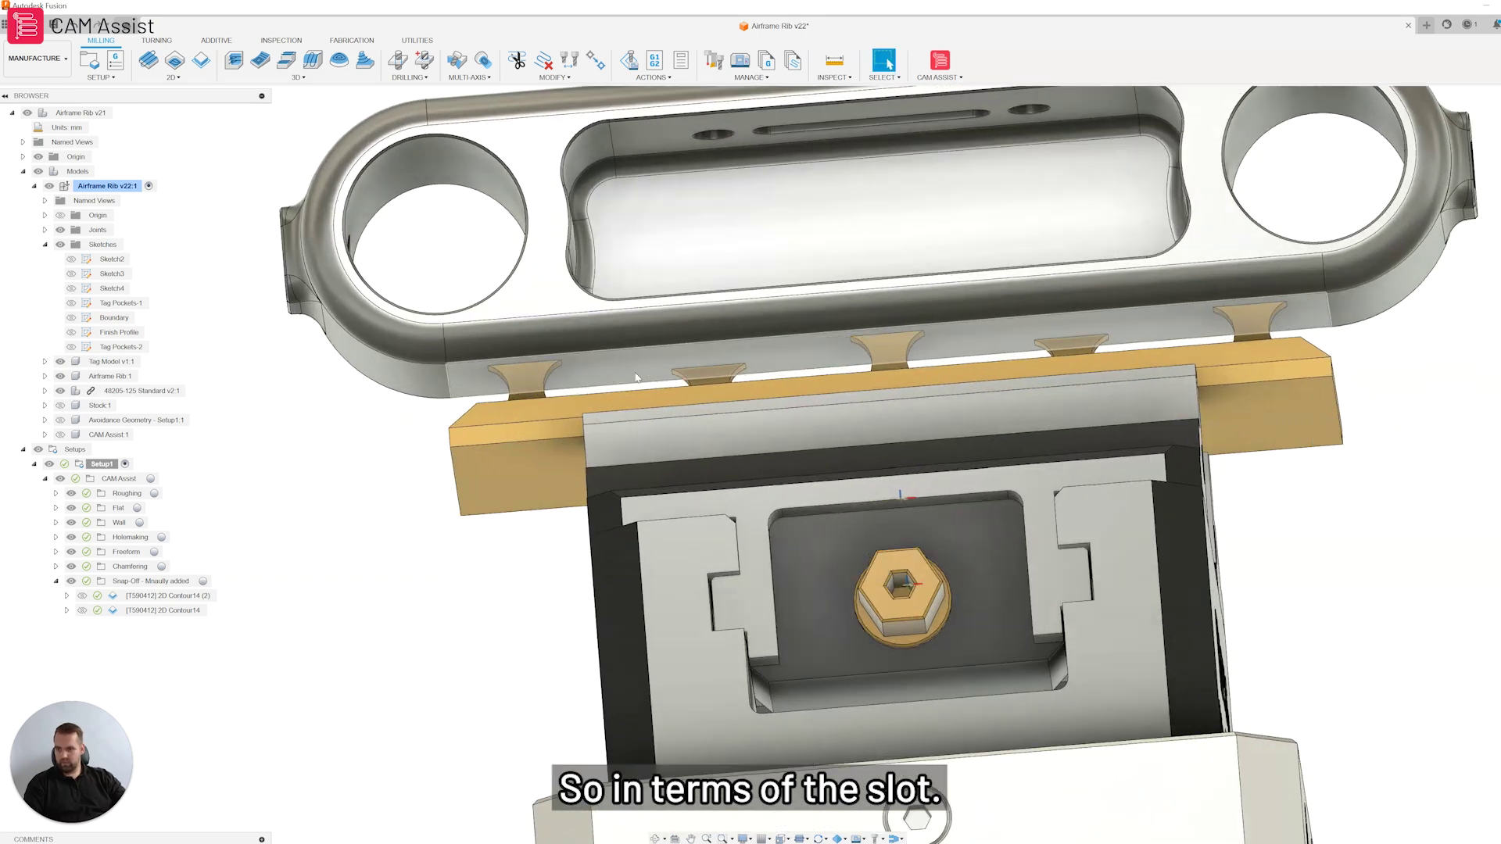
Measure the slot width between the rib's bottom face and the top face of the tag base
scroll(635, 378, up, 2)
scroll(632, 378, down, 3)
shift+middle_drag(619, 376, 627, 397)
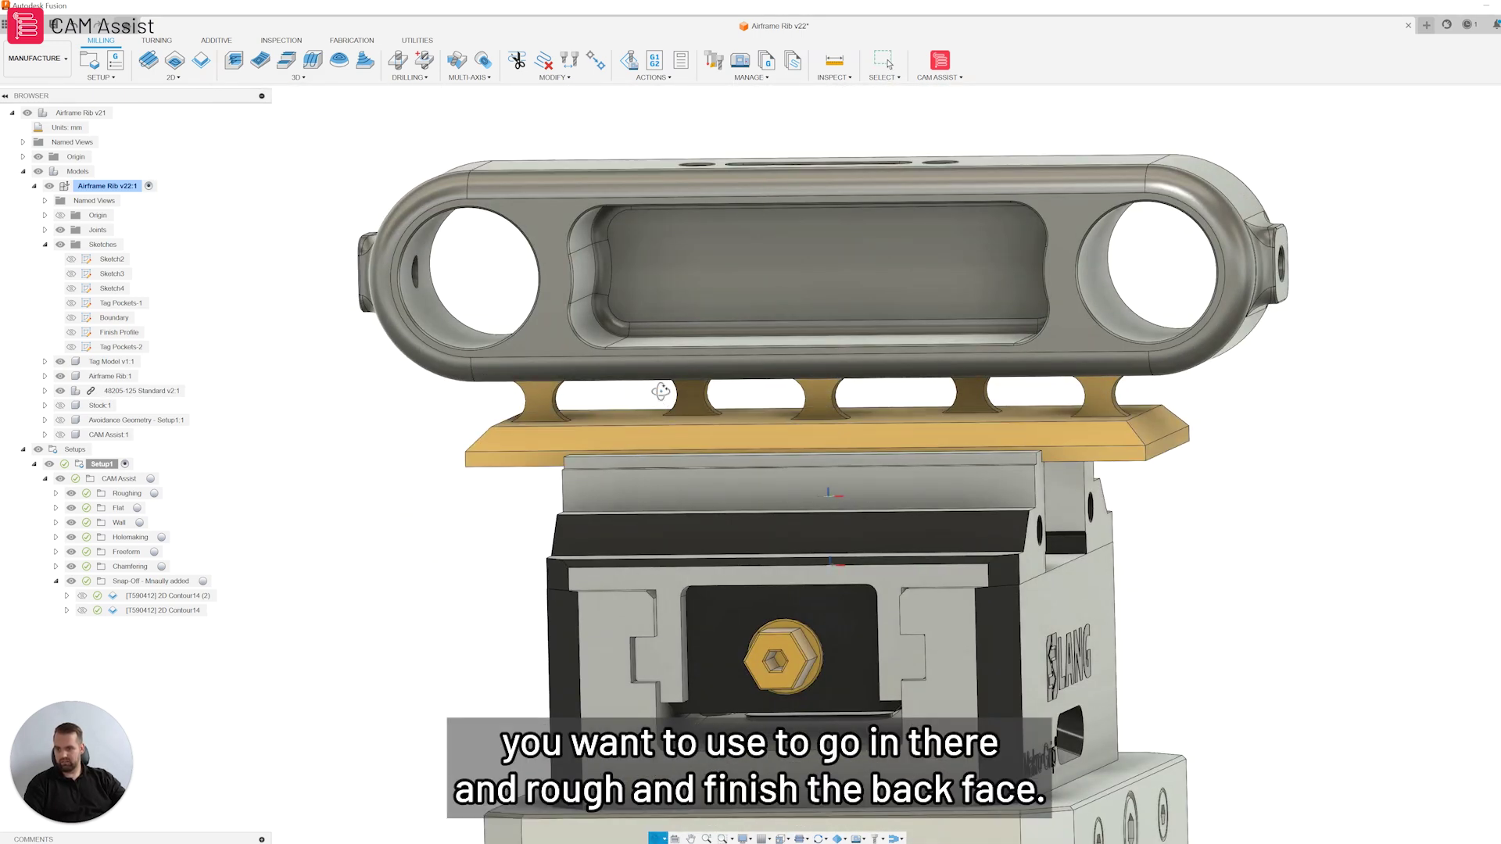
scroll(660, 392, up, 5)
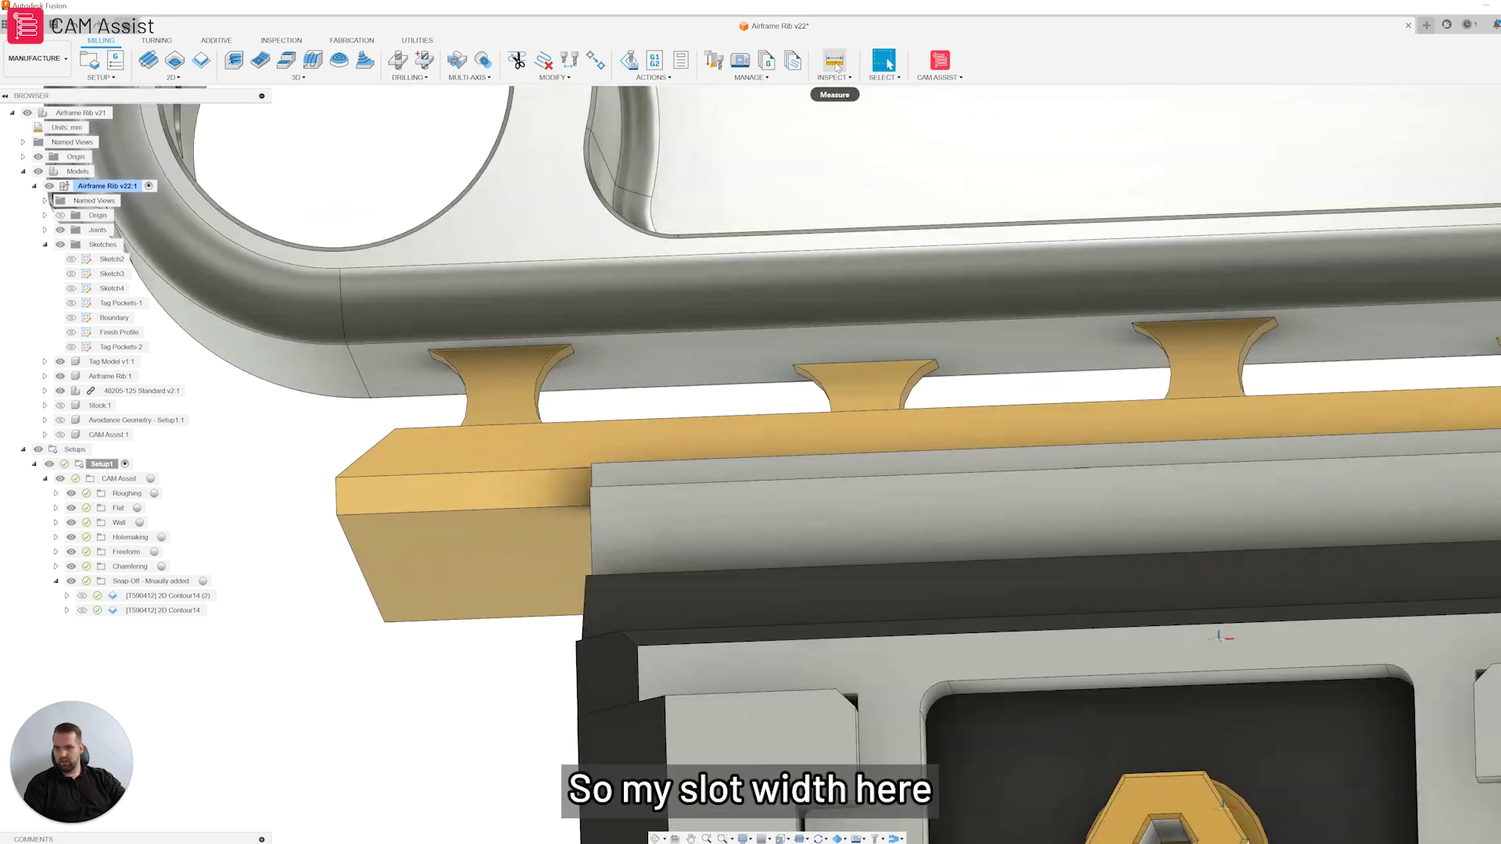
click(679, 376)
scroll(703, 368, down, 3)
shift+middle_drag(704, 360, 734, 379)
click(731, 377)
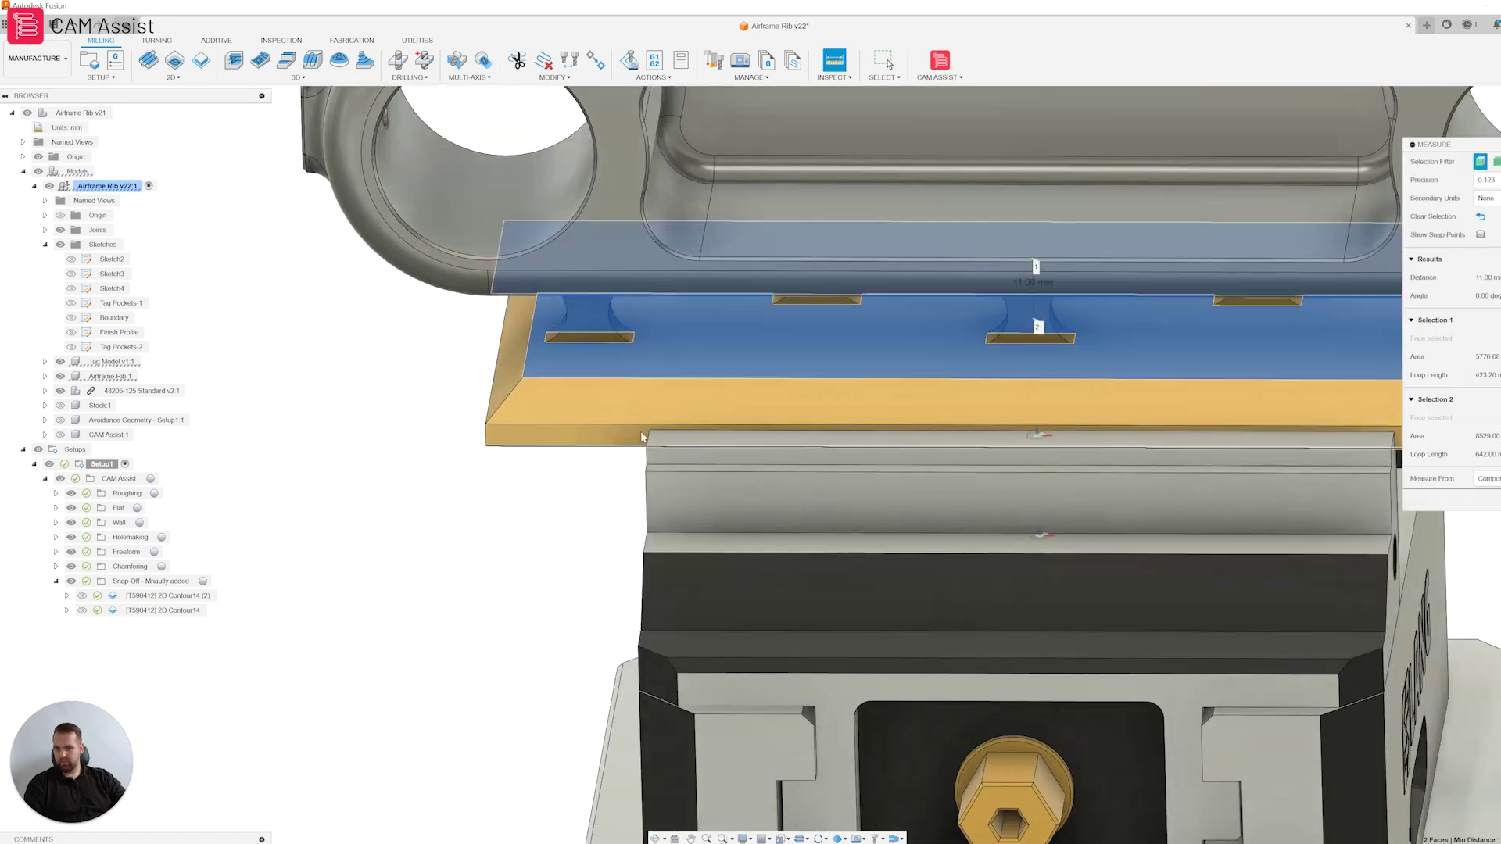
shift+middle_drag(876, 462, 955, 422)
scroll(956, 422, down, 5)
scroll(972, 401, down, 2)
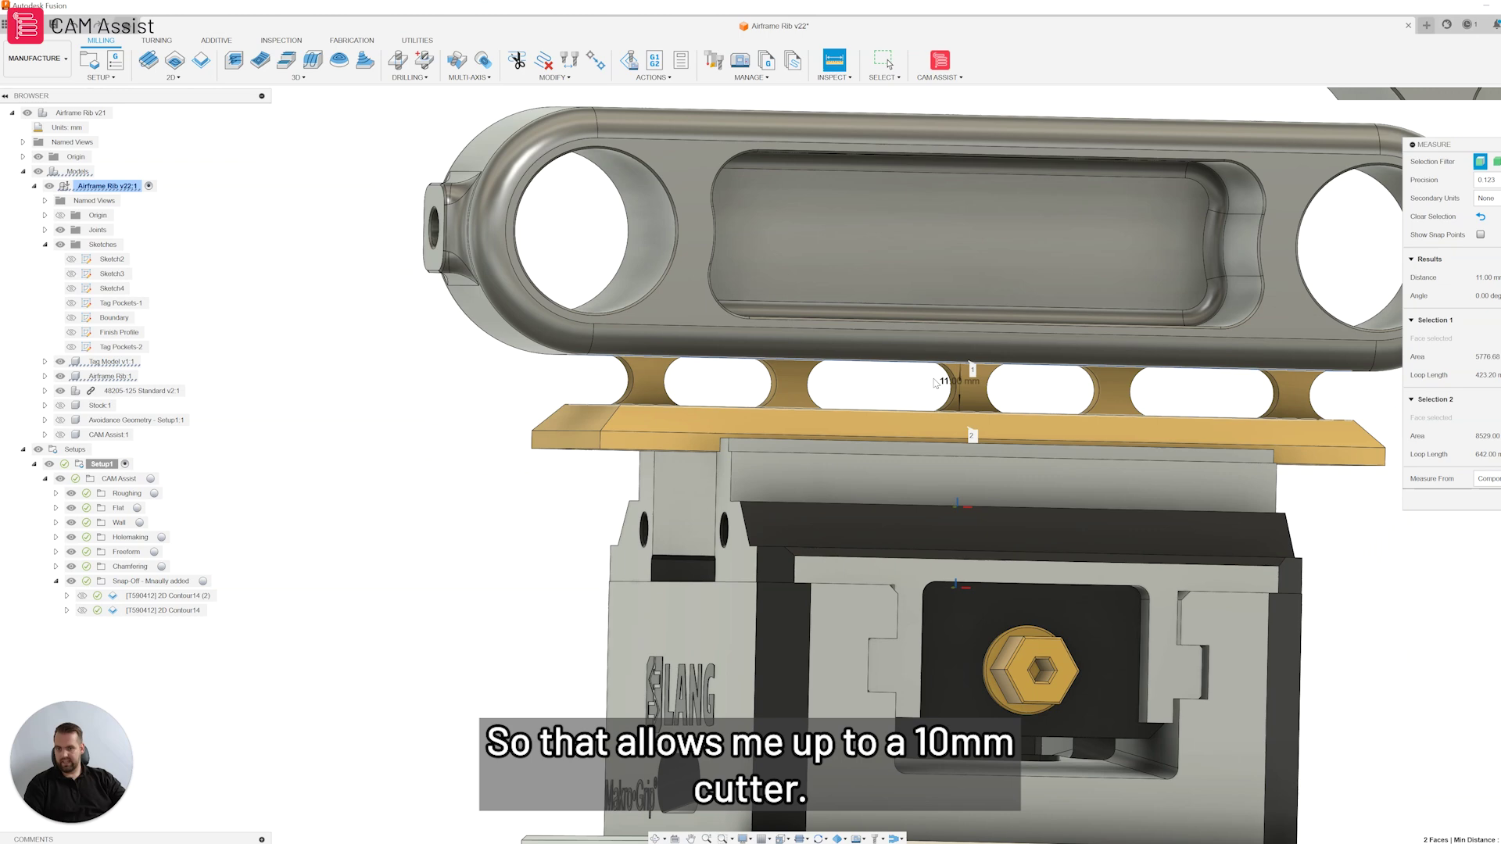
Close the measurement and examine the staggered tripod layout of the five tags on the base
shift+middle_drag(973, 384, 818, 435)
scroll(900, 452, down, 3)
scroll(853, 402, up, 4)
scroll(822, 373, down, 1)
scroll(823, 373, down, 2)
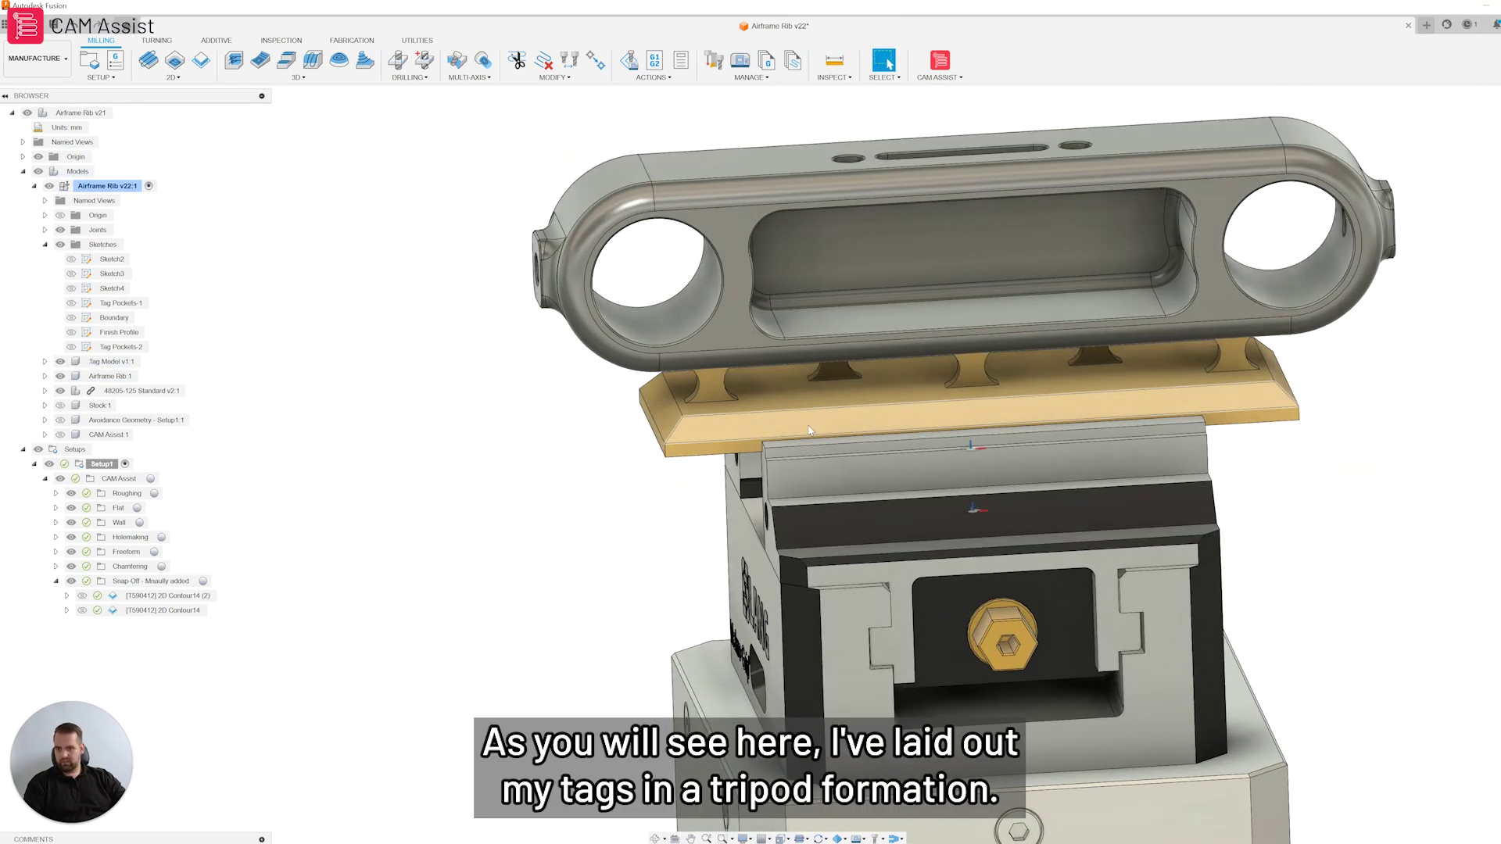
scroll(689, 371, up, 3)
scroll(887, 411, down, 3)
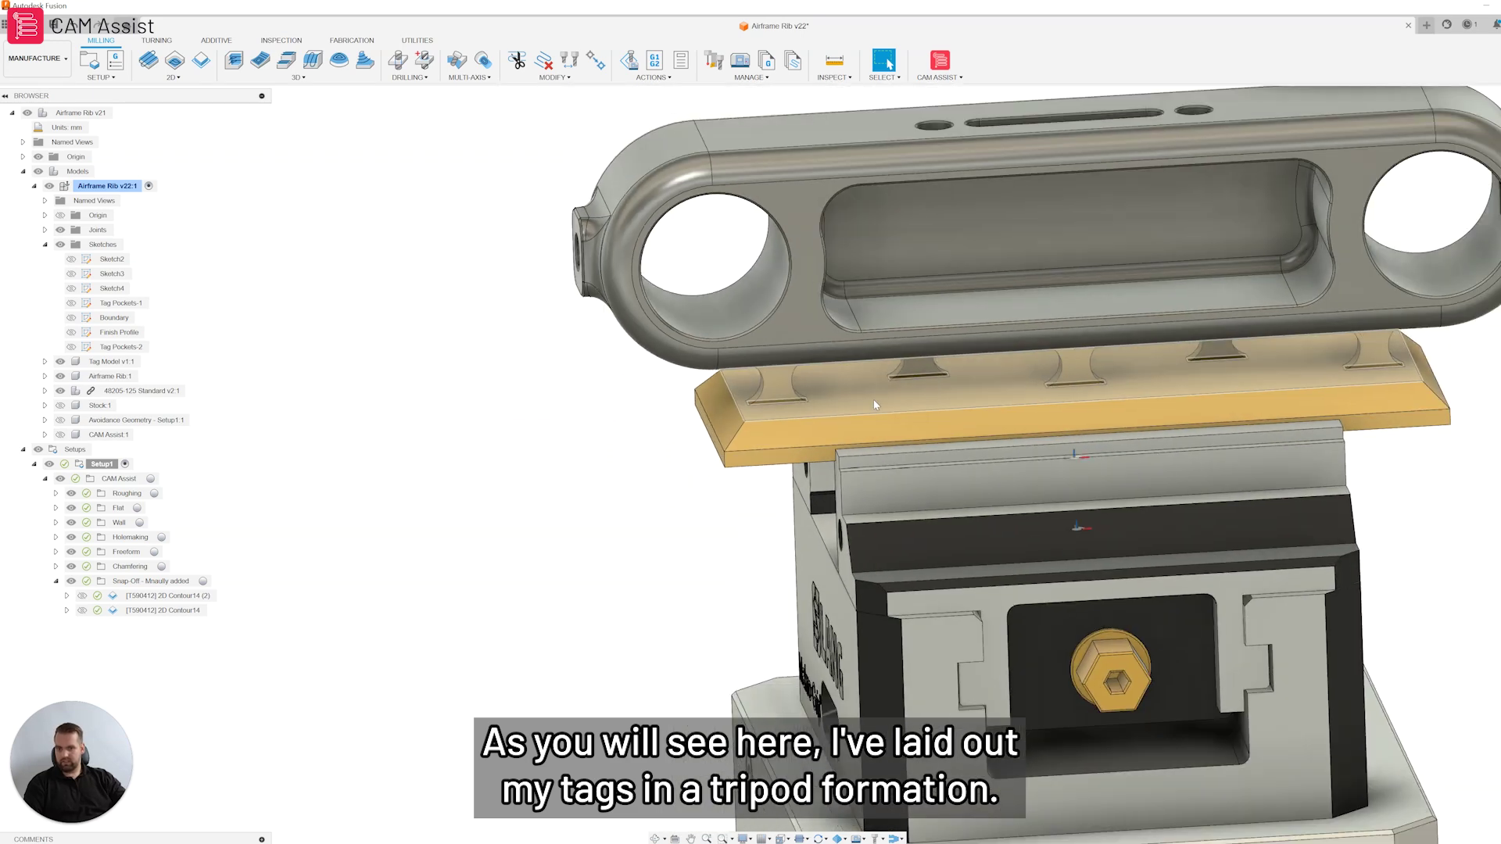
scroll(765, 408, up, 2)
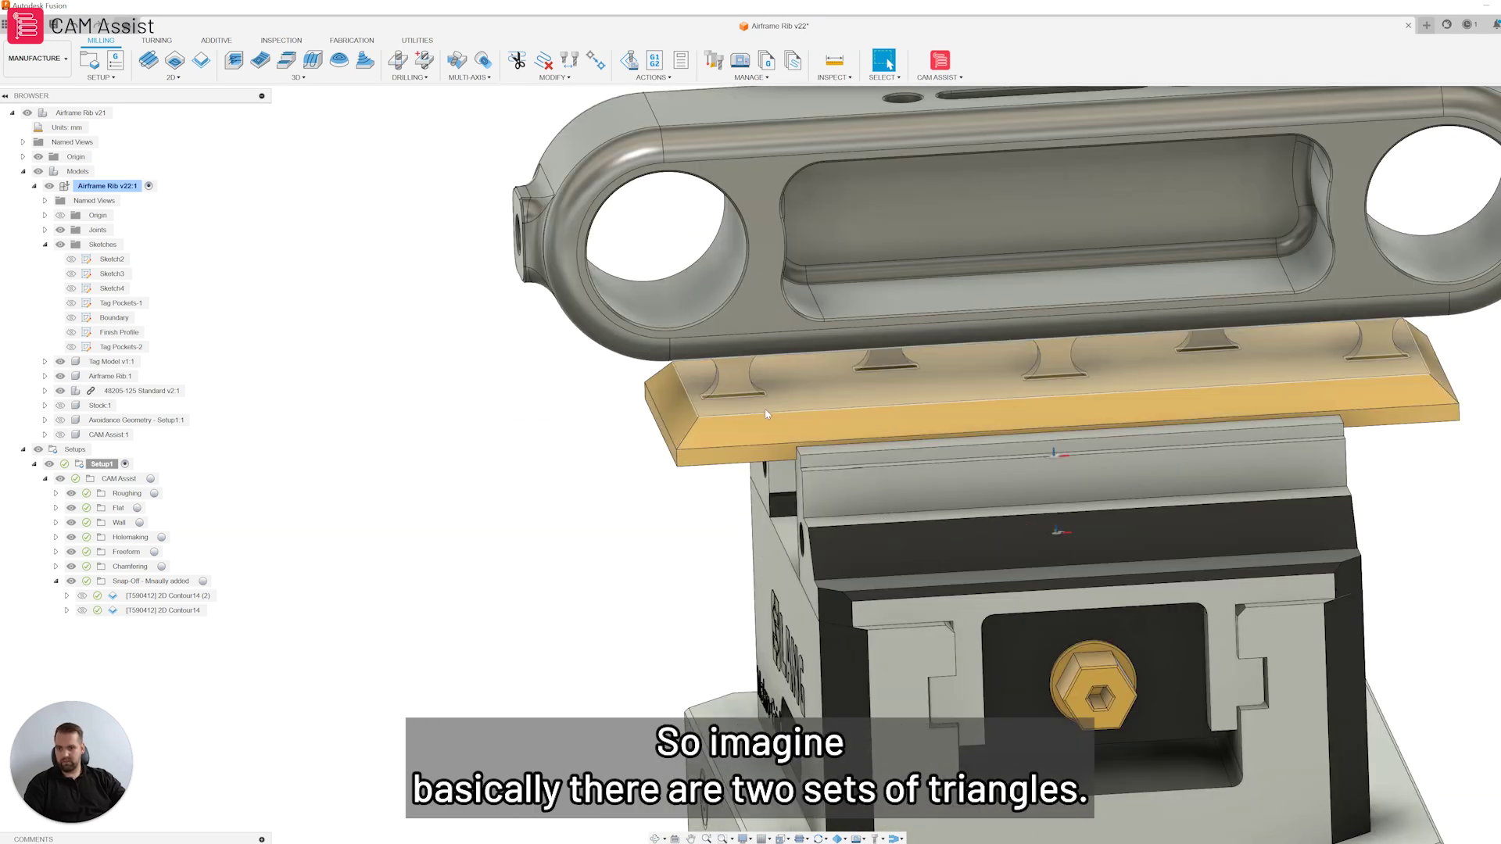
scroll(712, 414, down, 2)
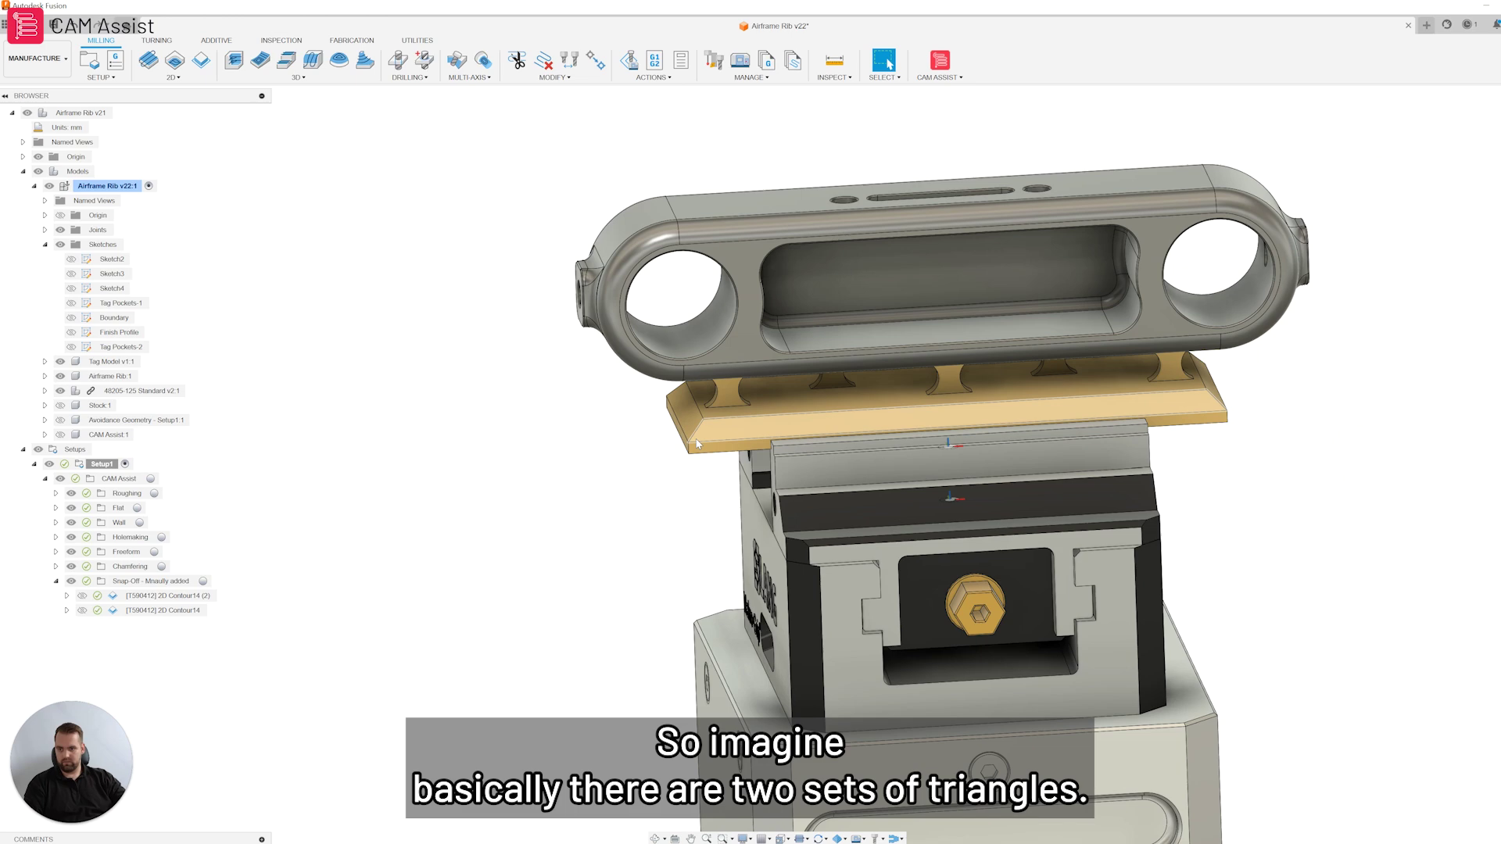
Inspect the gaps between the staggered tags that give cutter access to the inside center face from both sides
scroll(516, 436, down, 3)
shift+middle_drag(641, 425, 751, 396)
scroll(738, 414, up, 4)
scroll(710, 443, down, 4)
scroll(743, 448, up, 3)
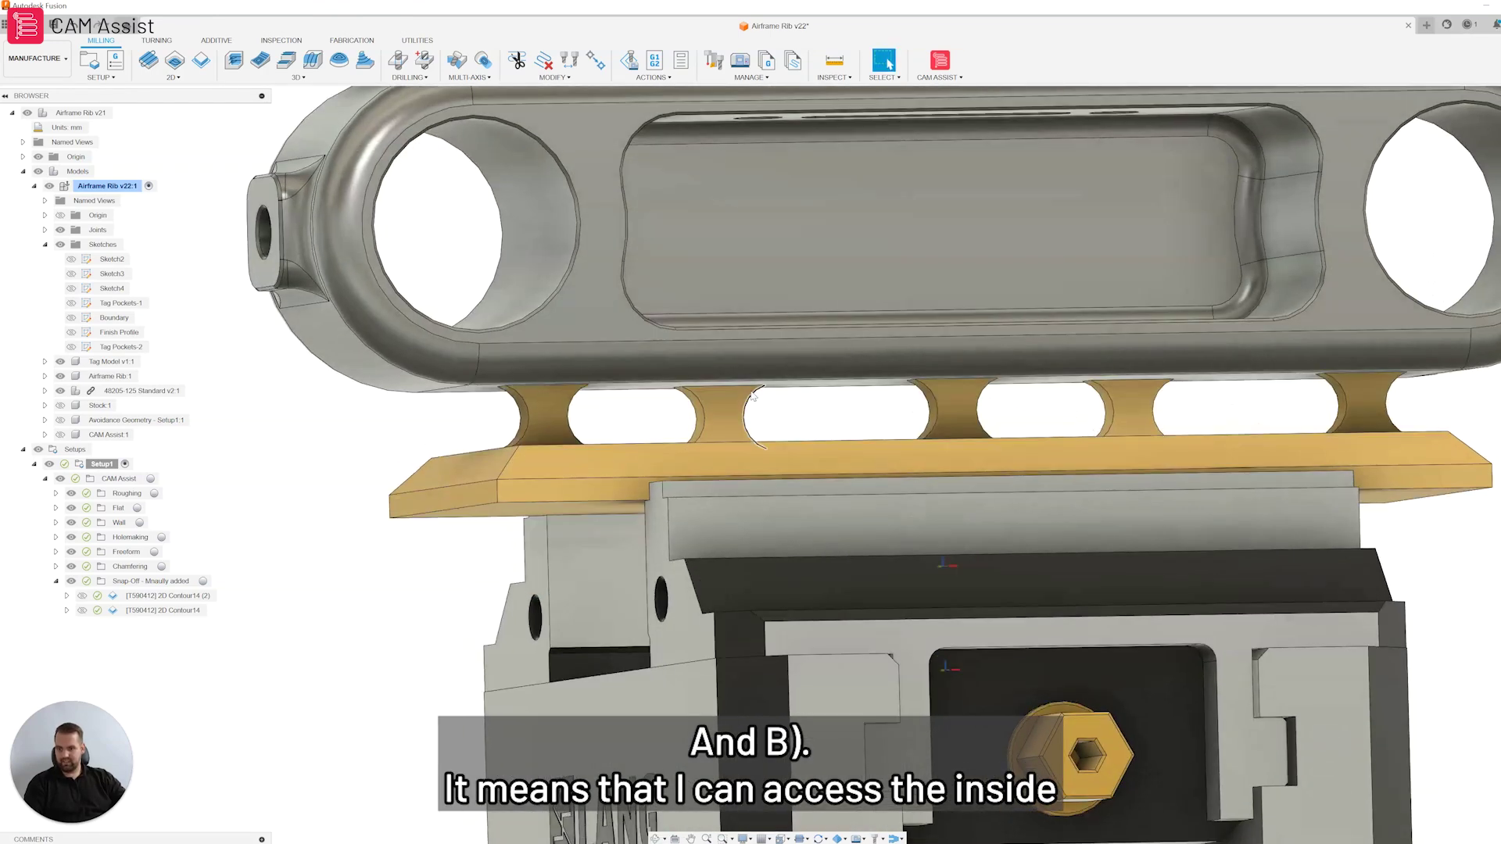
scroll(753, 388, down, 5)
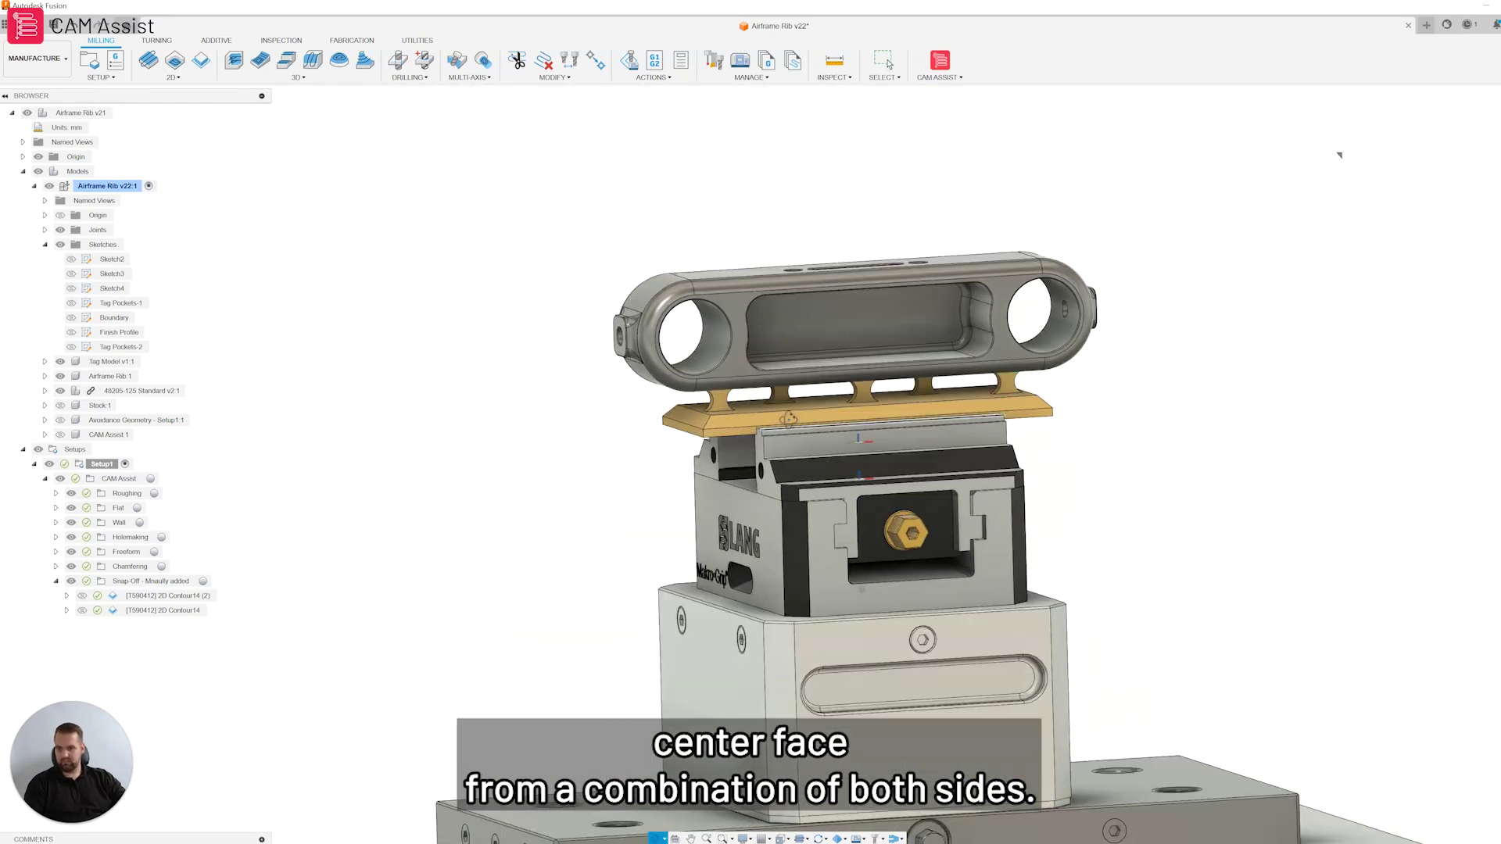
shift+middle_drag(790, 443, 800, 430)
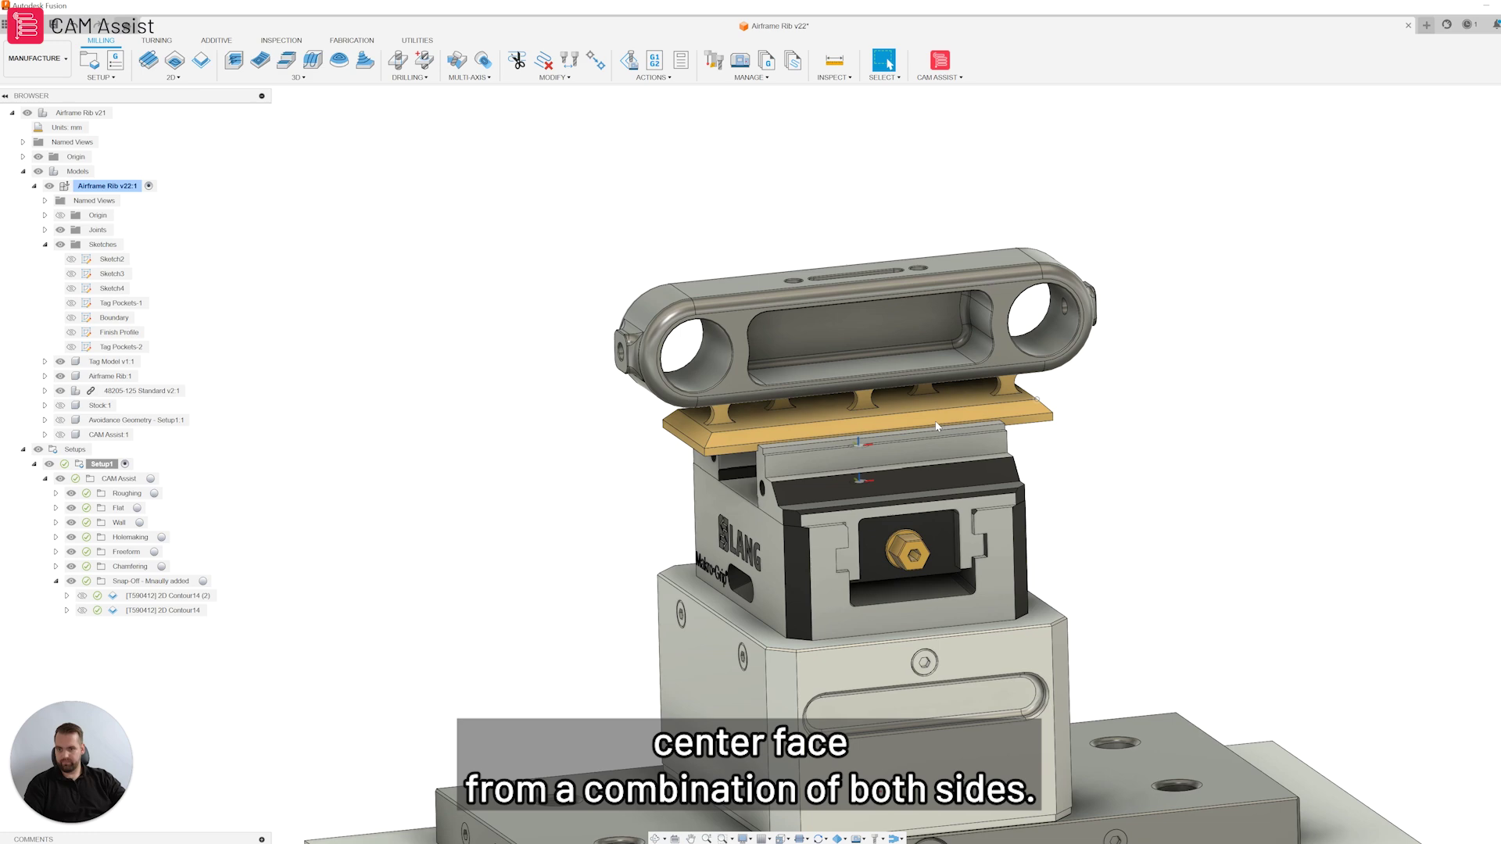
Examine the chamfer around the outside of the tag base, including its end beside the vise jaws
shift+middle_drag(938, 426, 911, 418)
shift+middle_drag(514, 405, 517, 424)
scroll(674, 422, up, 4)
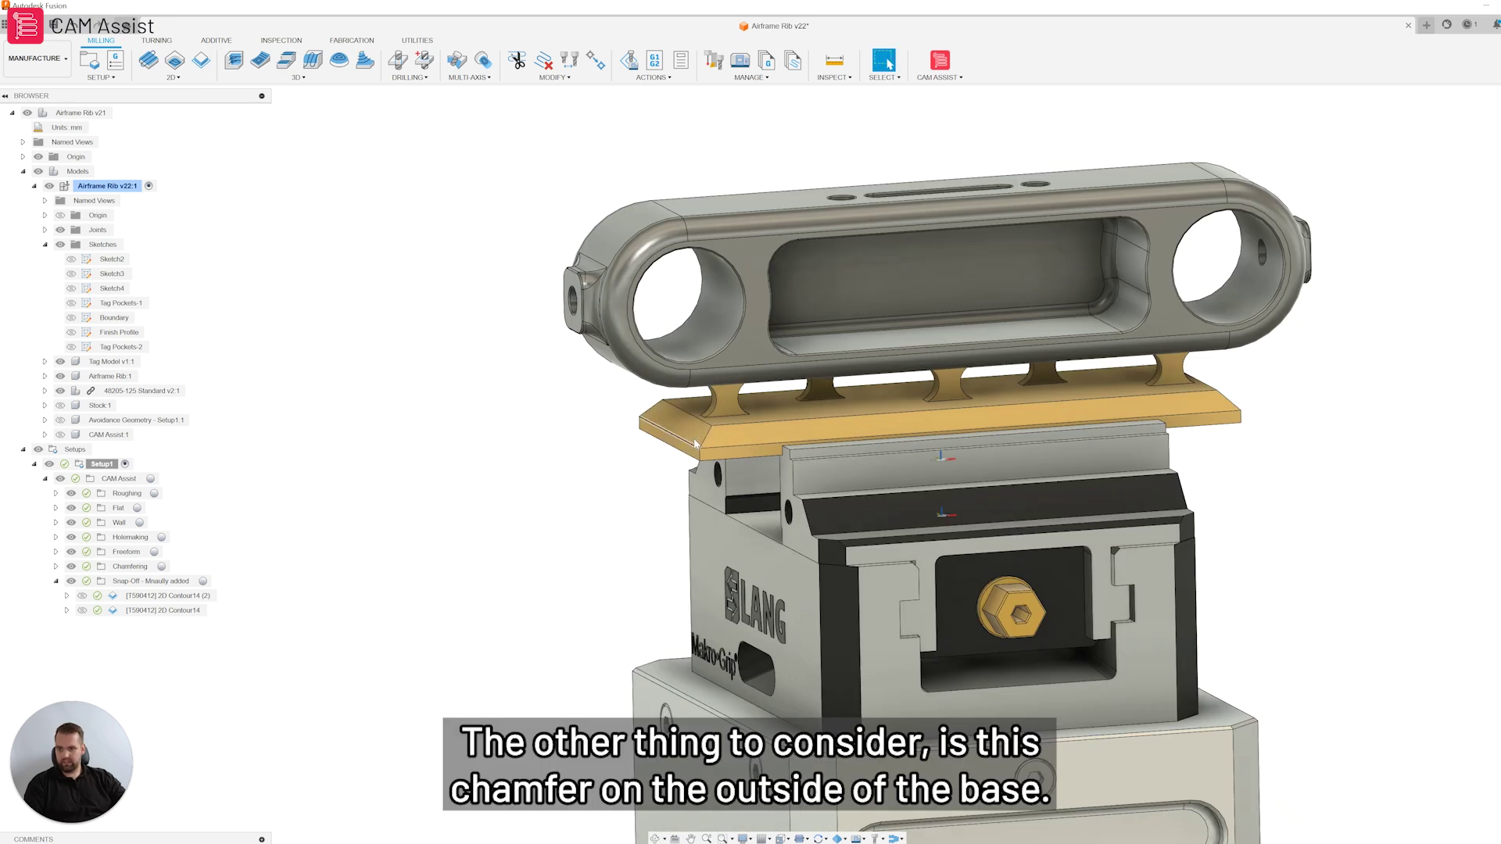
shift+middle_drag(796, 428, 711, 450)
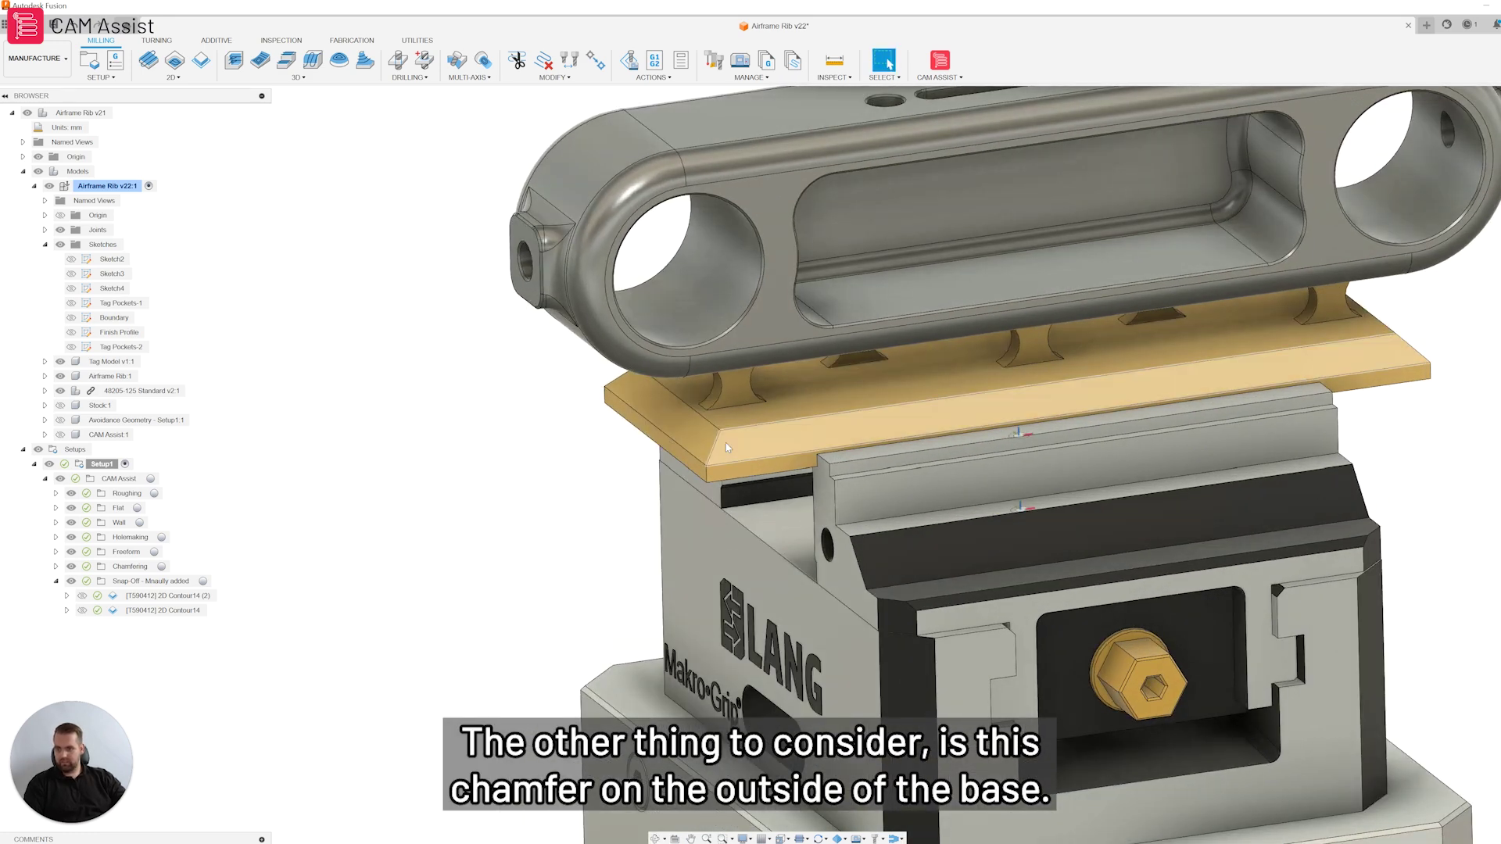
scroll(558, 461, down, 4)
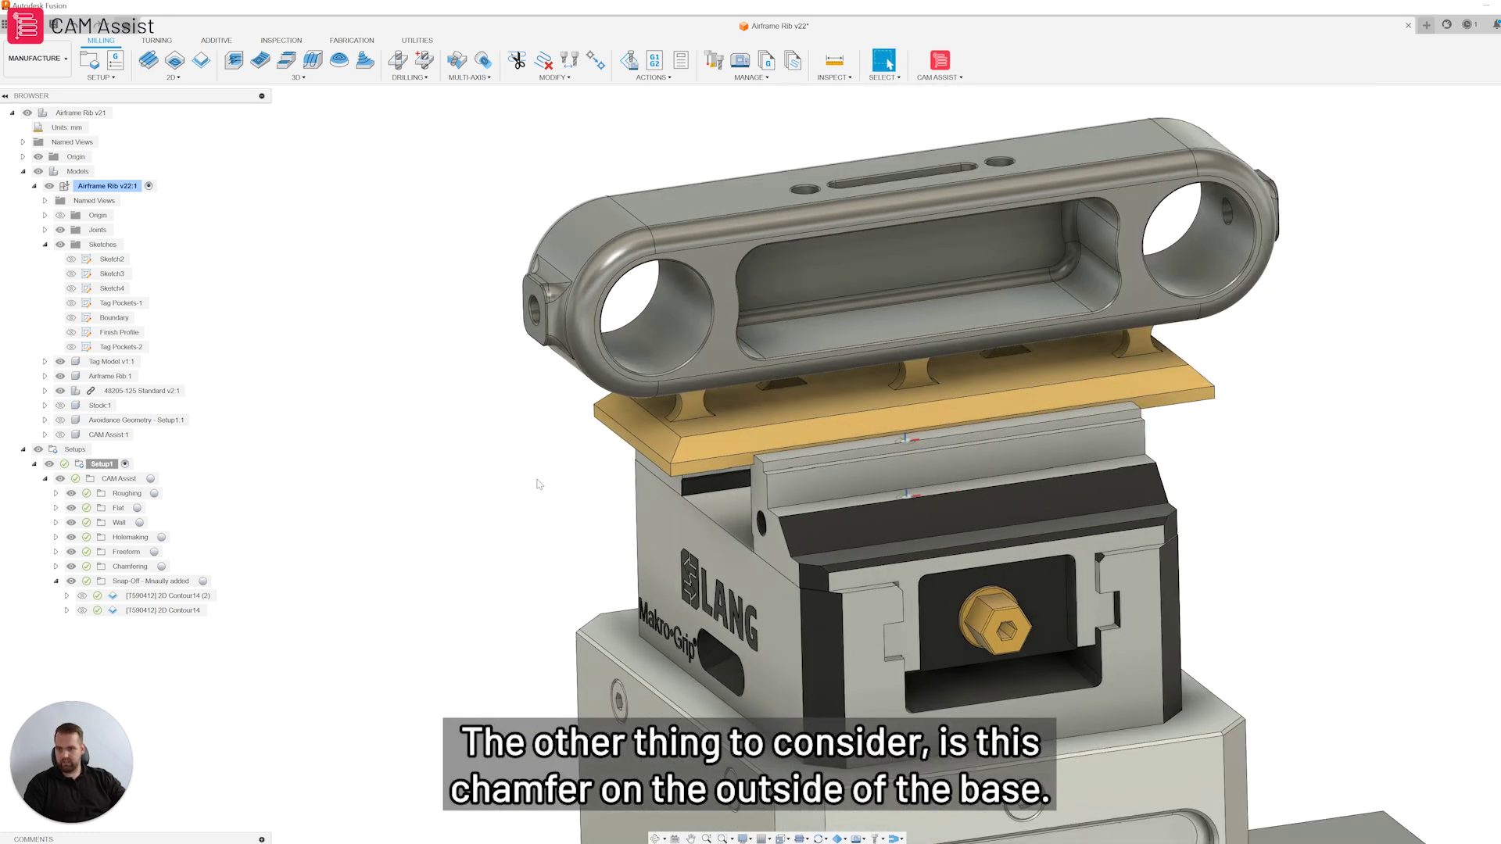
shift+middle_drag(551, 469, 555, 435)
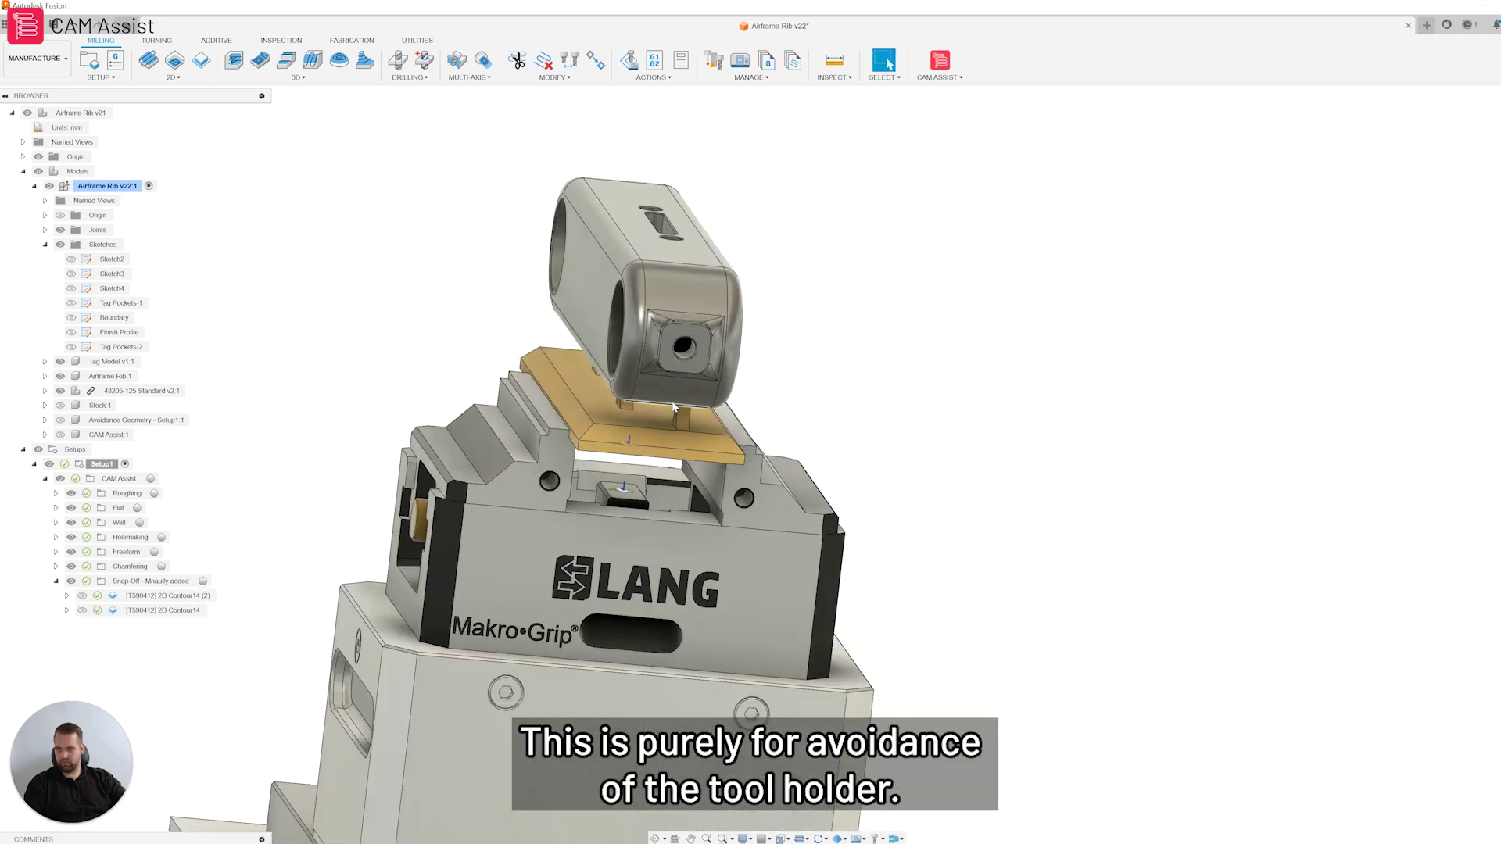
Inspect how the chamfer on the tag base opens tool holder access to the center of the rib's bottom face
scroll(555, 435, up, 5)
shift+middle_drag(749, 458, 625, 430)
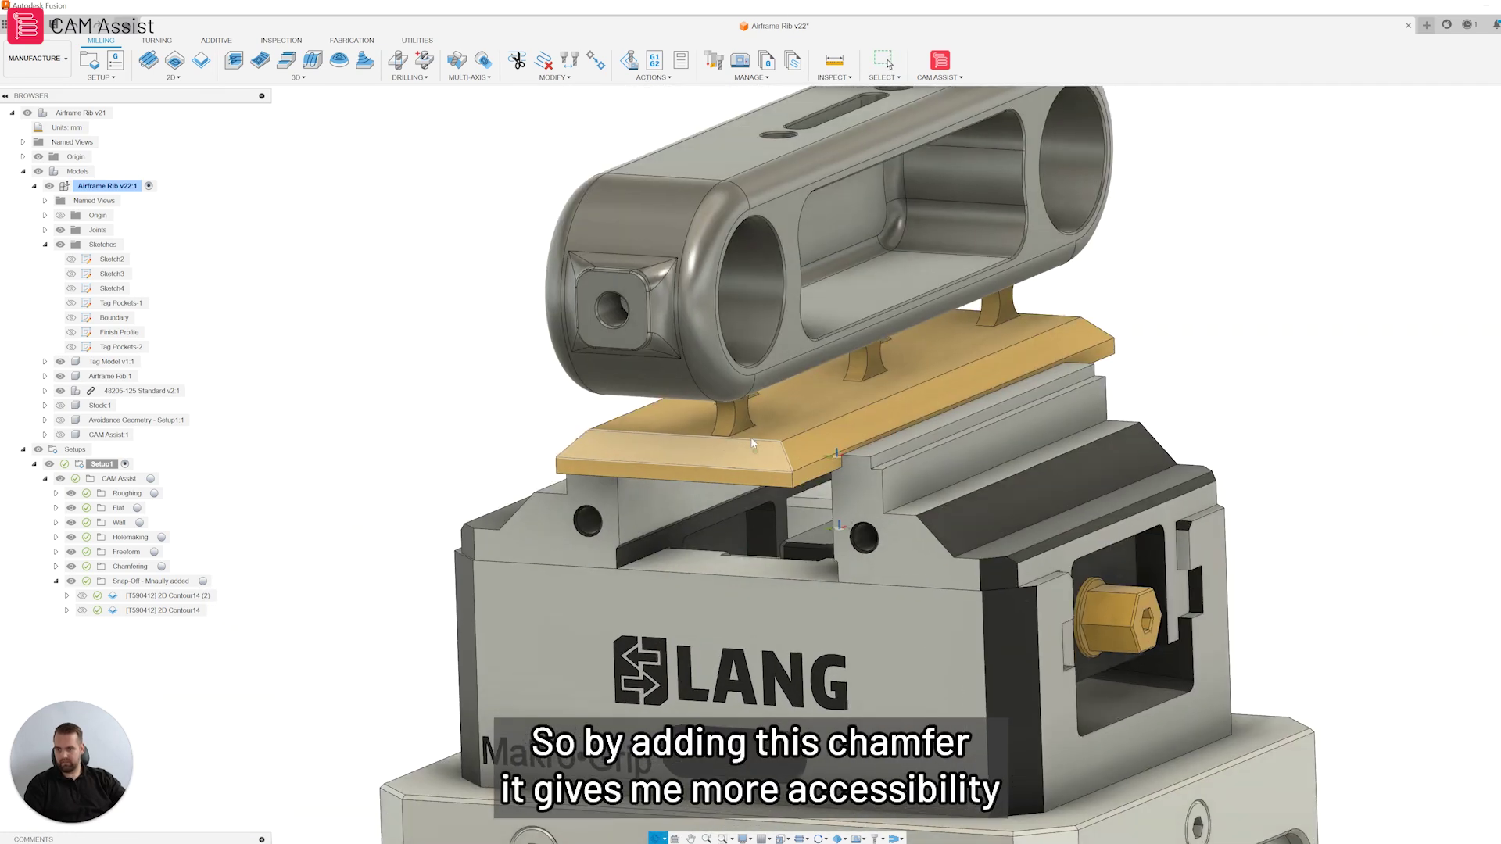
scroll(876, 447, down, 3)
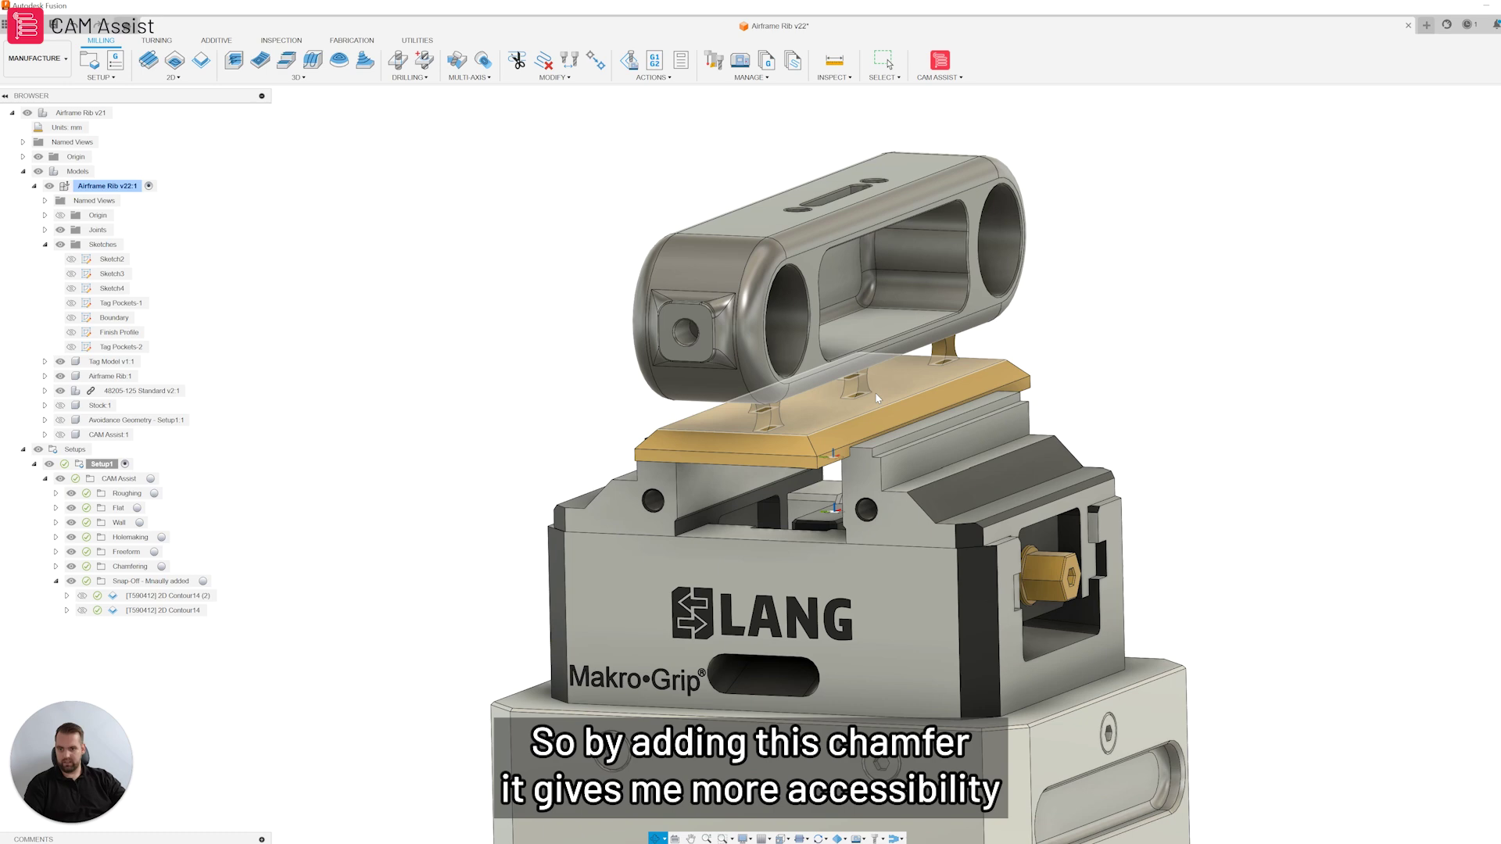
scroll(877, 399, up, 4)
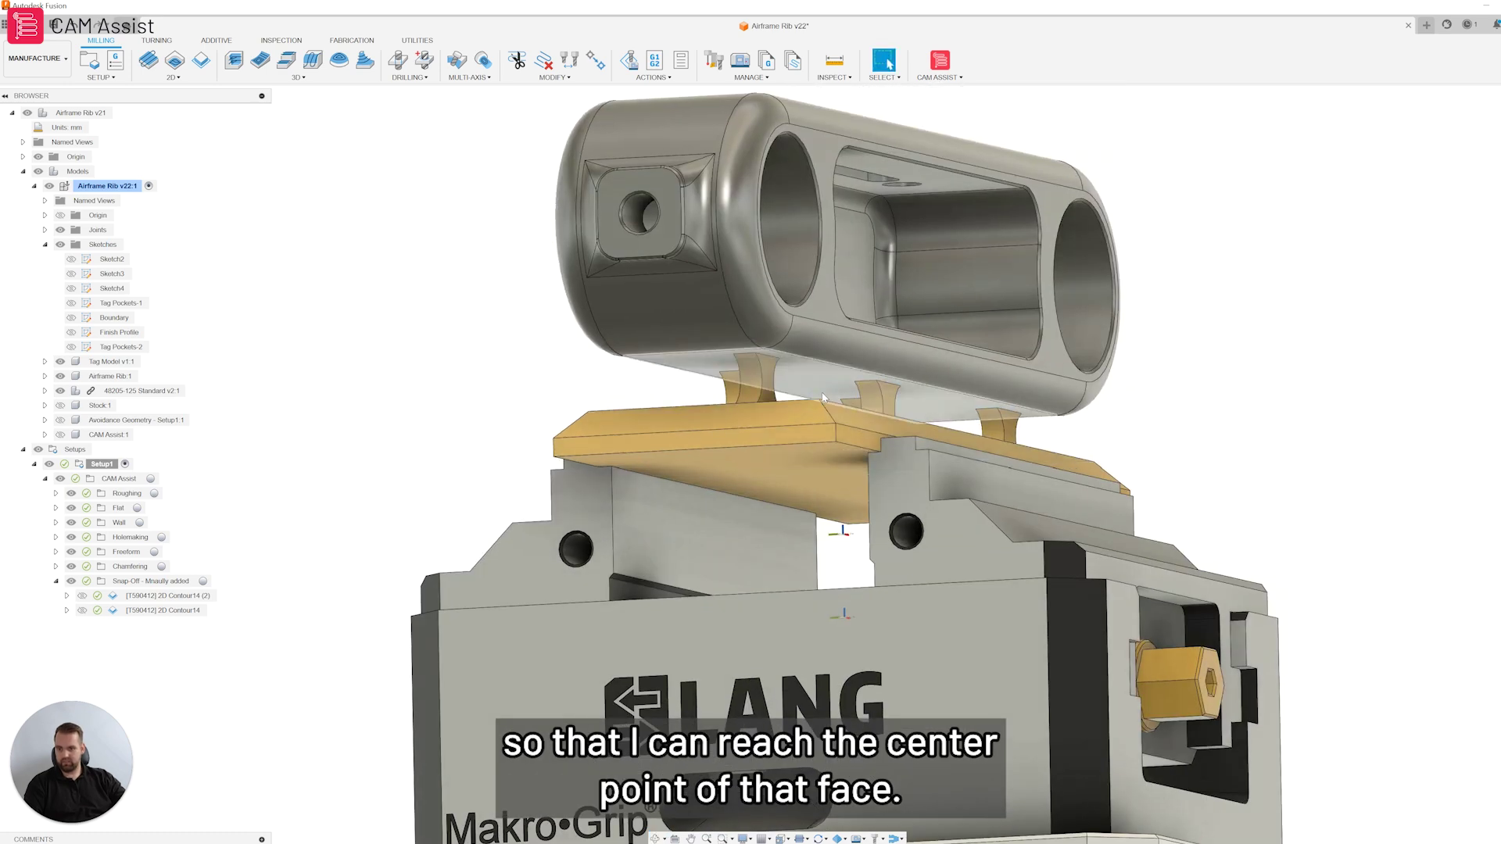
scroll(585, 414, down, 5)
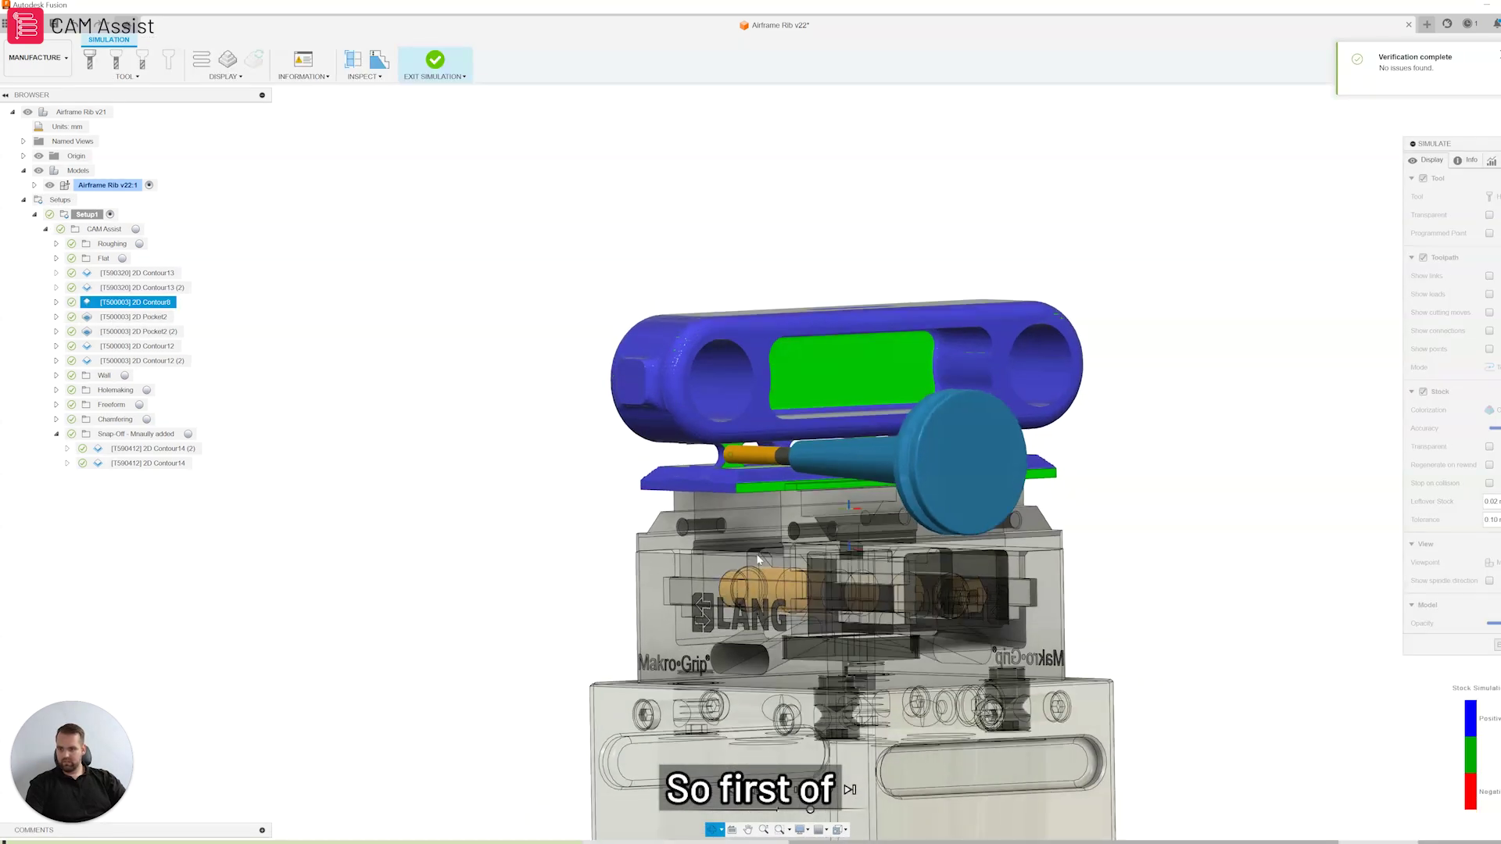
Examine the simulated 2D contour pass on the rib's outside profile, including its start at the outer edge of the end tag
scroll(749, 476, up, 3)
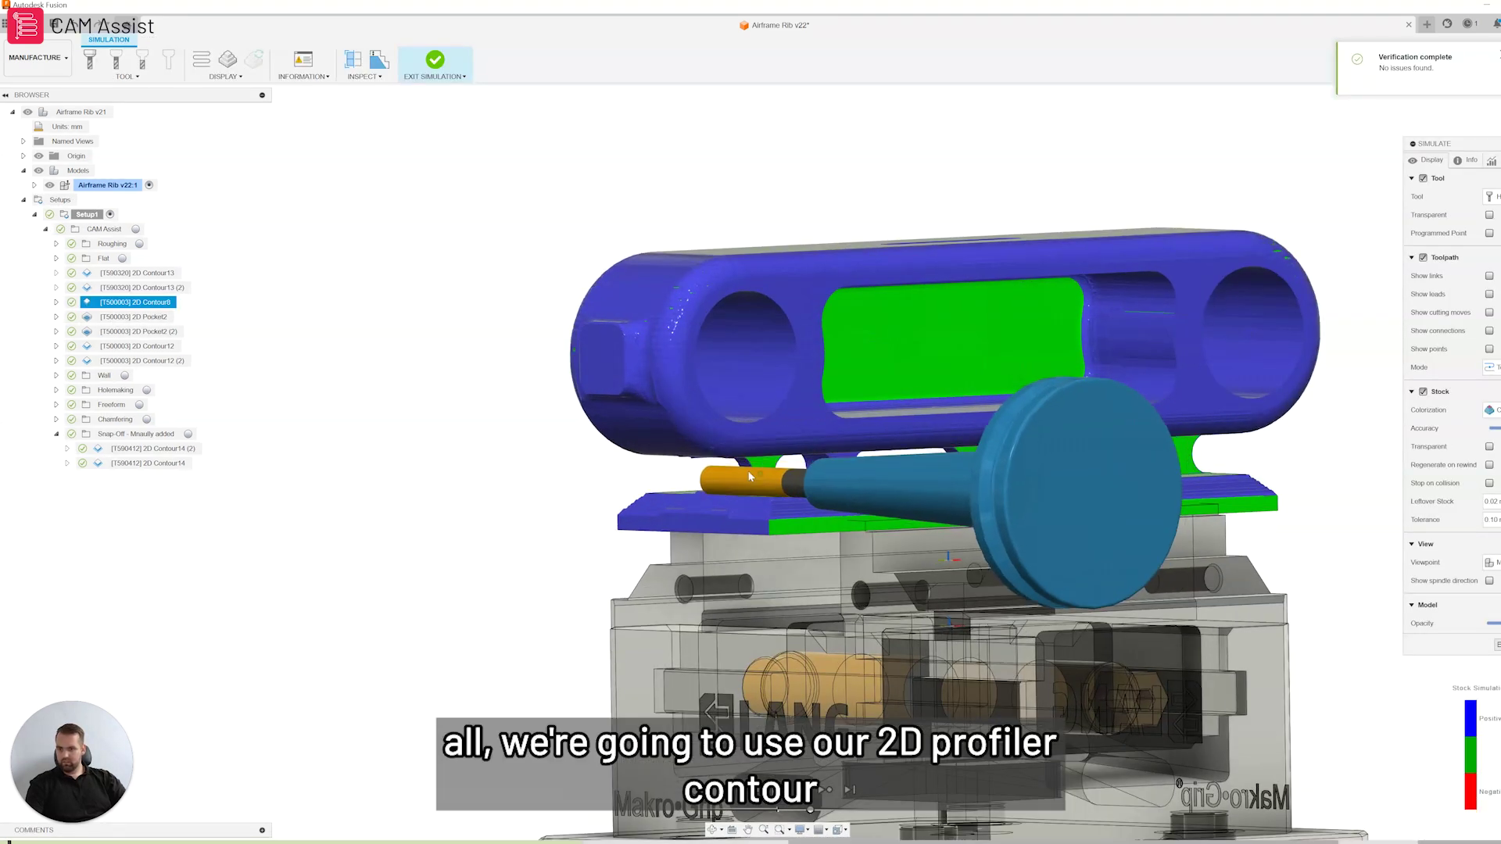
shift+middle_drag(749, 475, 699, 430)
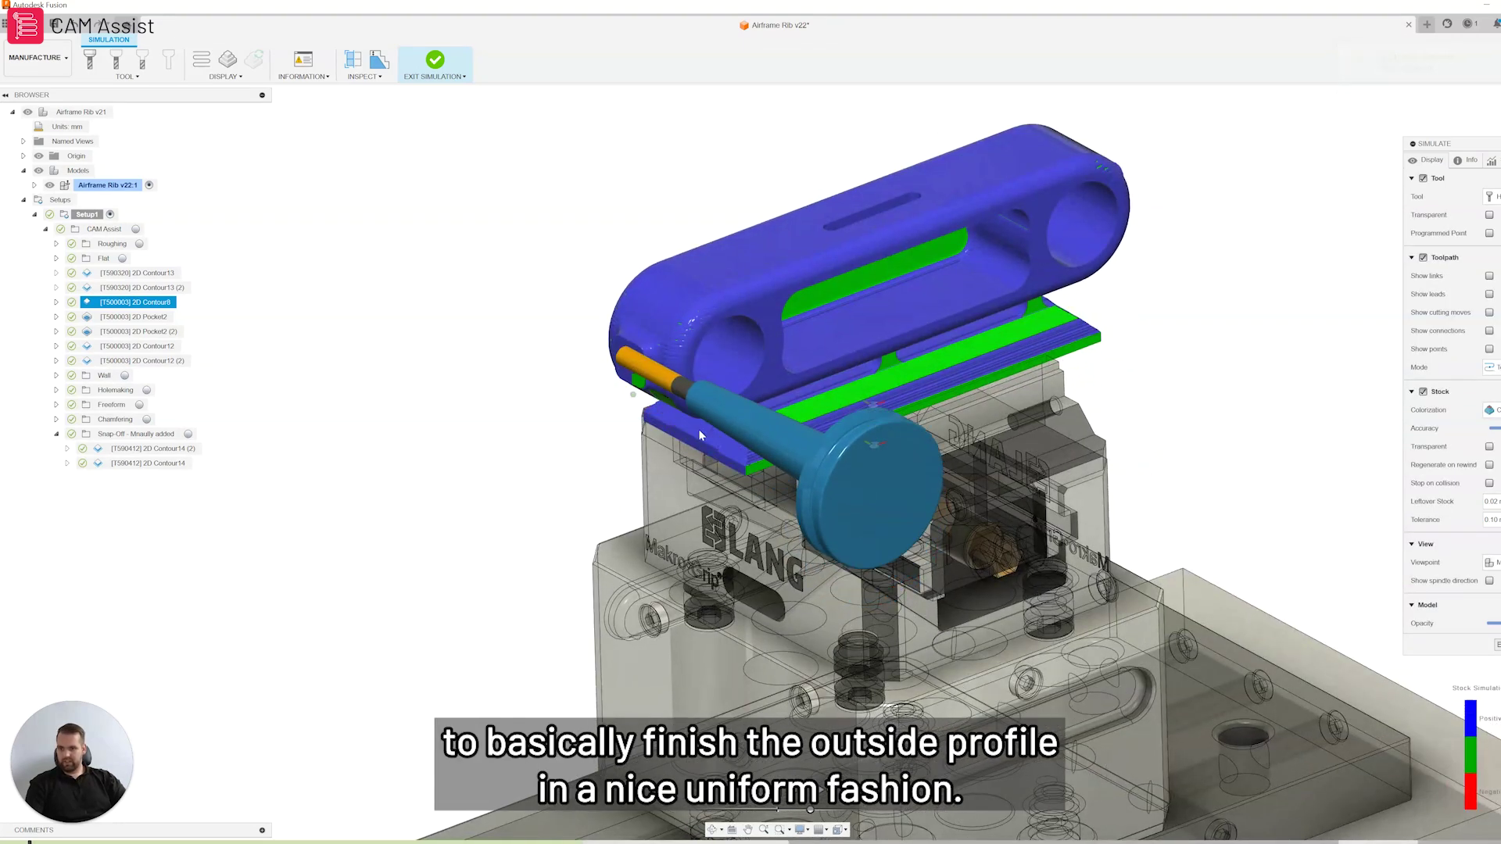
scroll(703, 430, down, 2)
shift+middle_drag(703, 367, 748, 400)
scroll(713, 448, up, 5)
scroll(713, 447, up, 3)
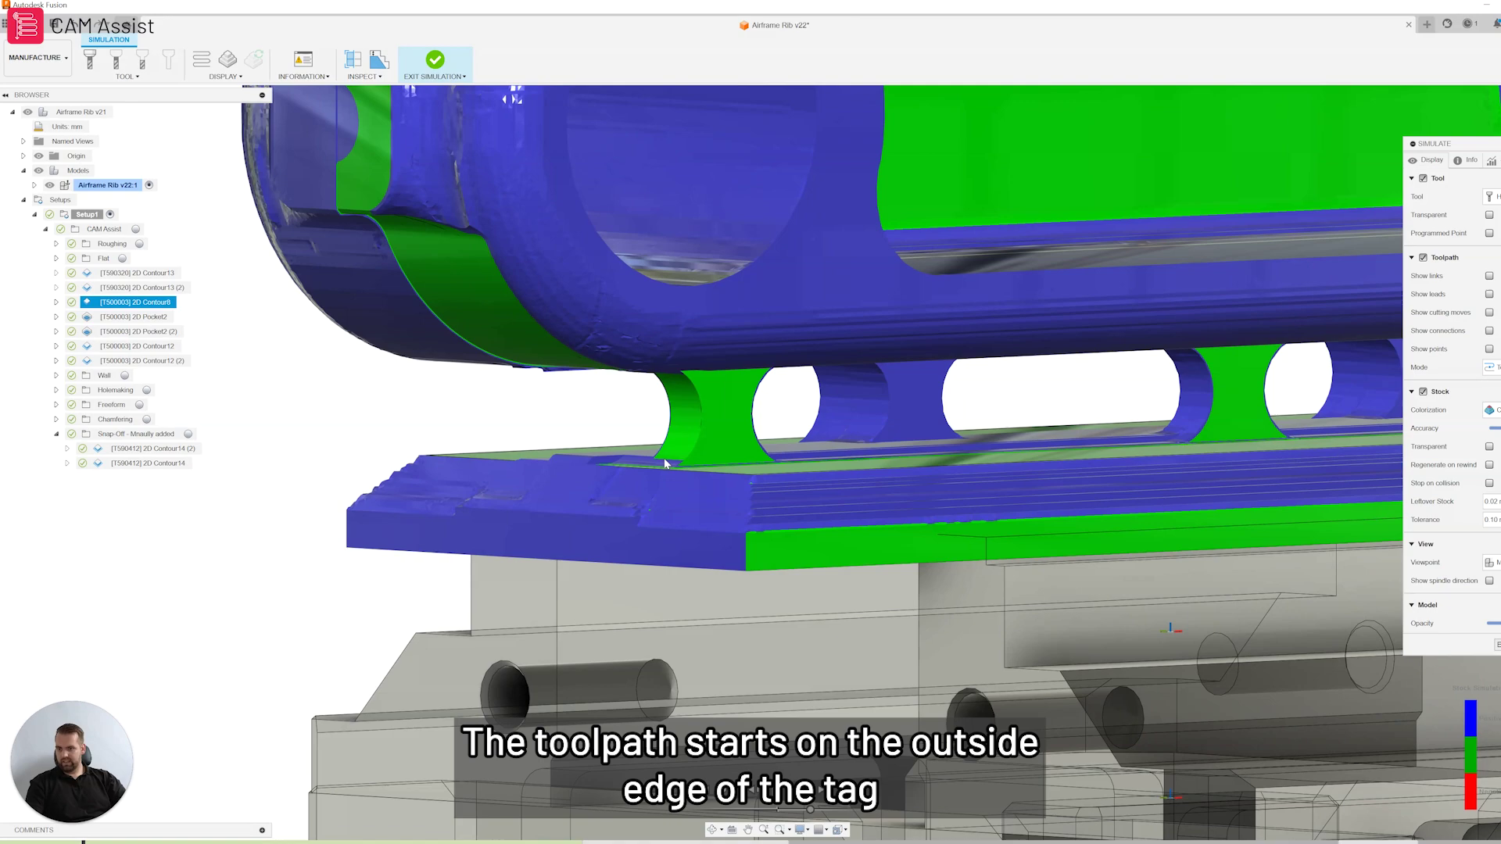
shift+middle_drag(665, 463, 665, 451)
scroll(679, 398, down, 8)
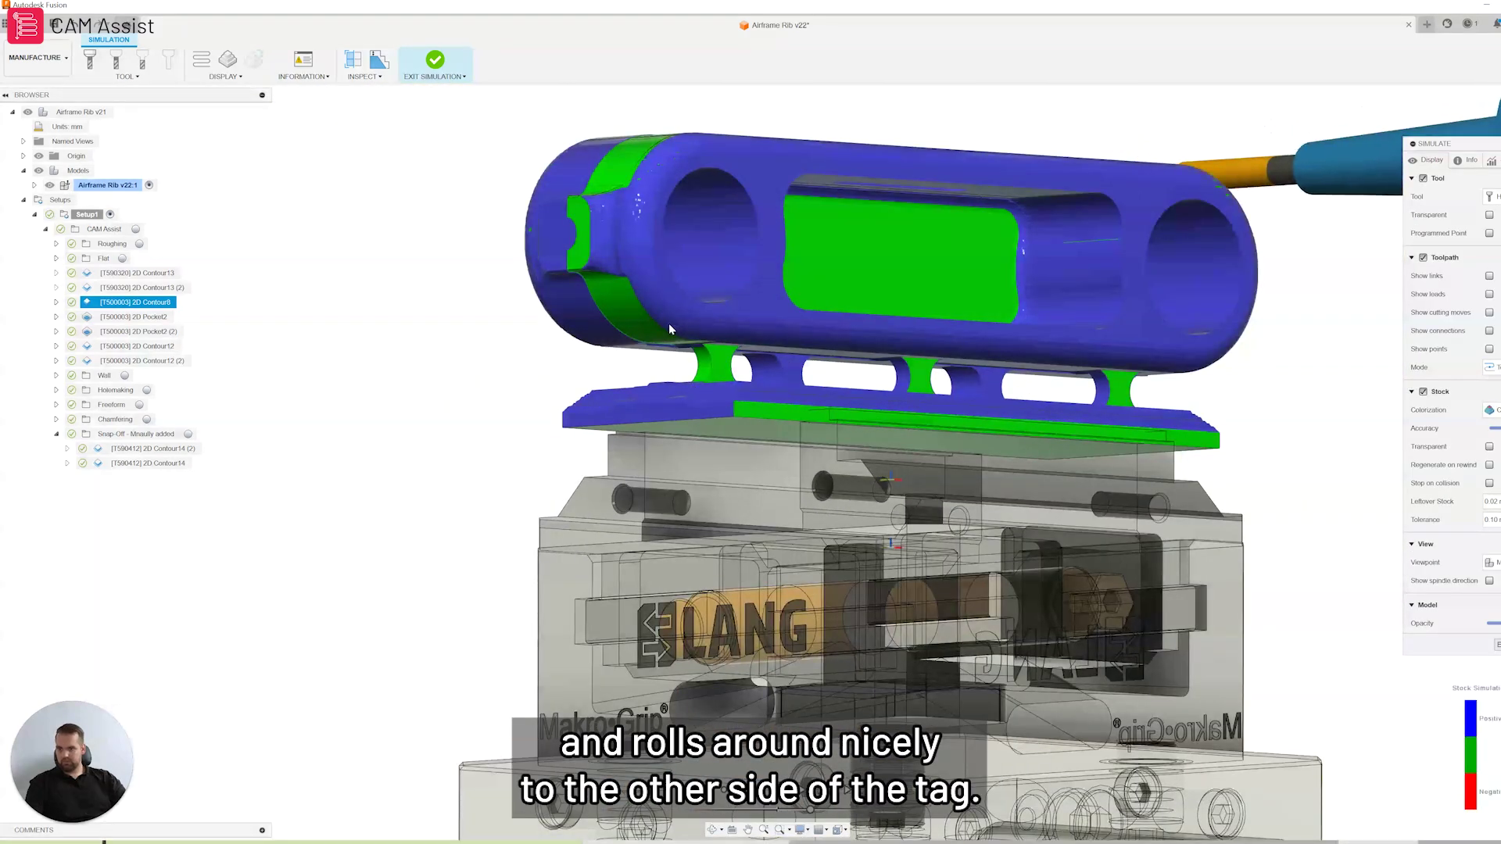
Follow the simulated contour around to the opposite end tag and check how it blends into the inside face from several angles
scroll(1009, 373, up, 6)
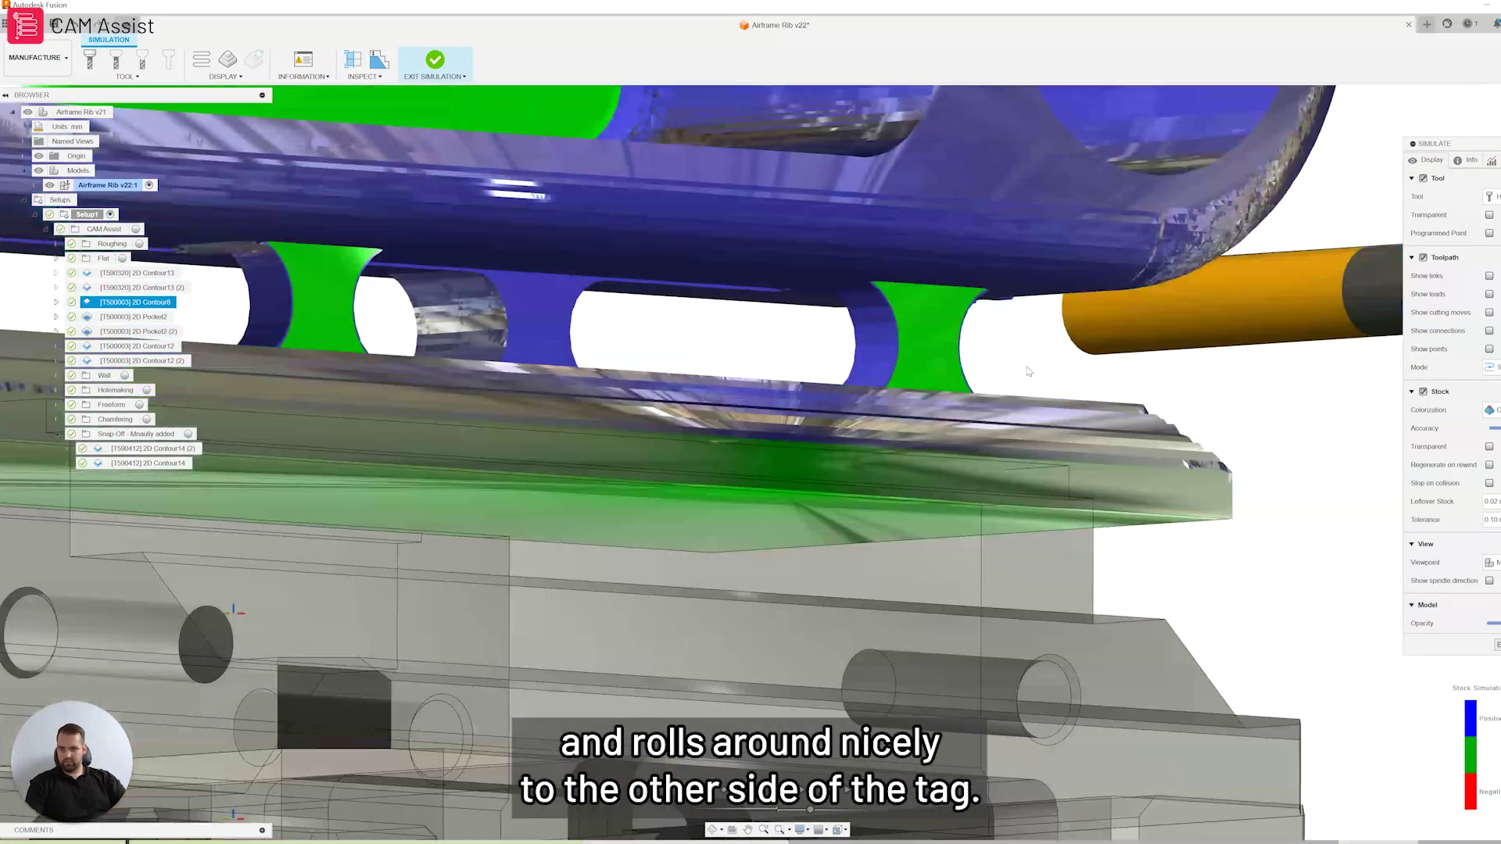
scroll(1029, 372, down, 4)
shift+middle_drag(509, 294, 436, 208)
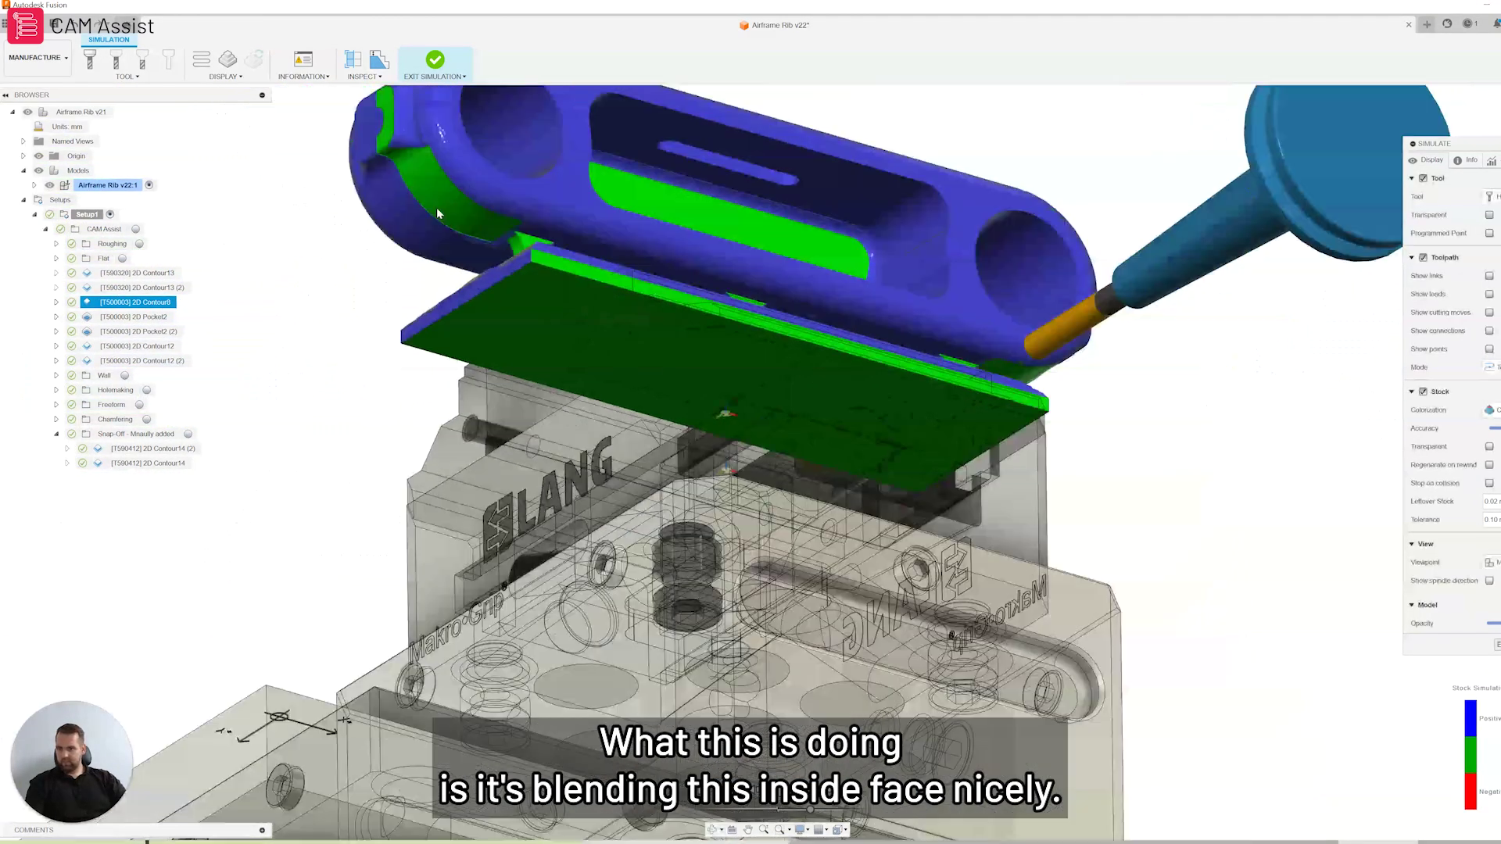
scroll(504, 233, up, 5)
scroll(616, 306, down, 6)
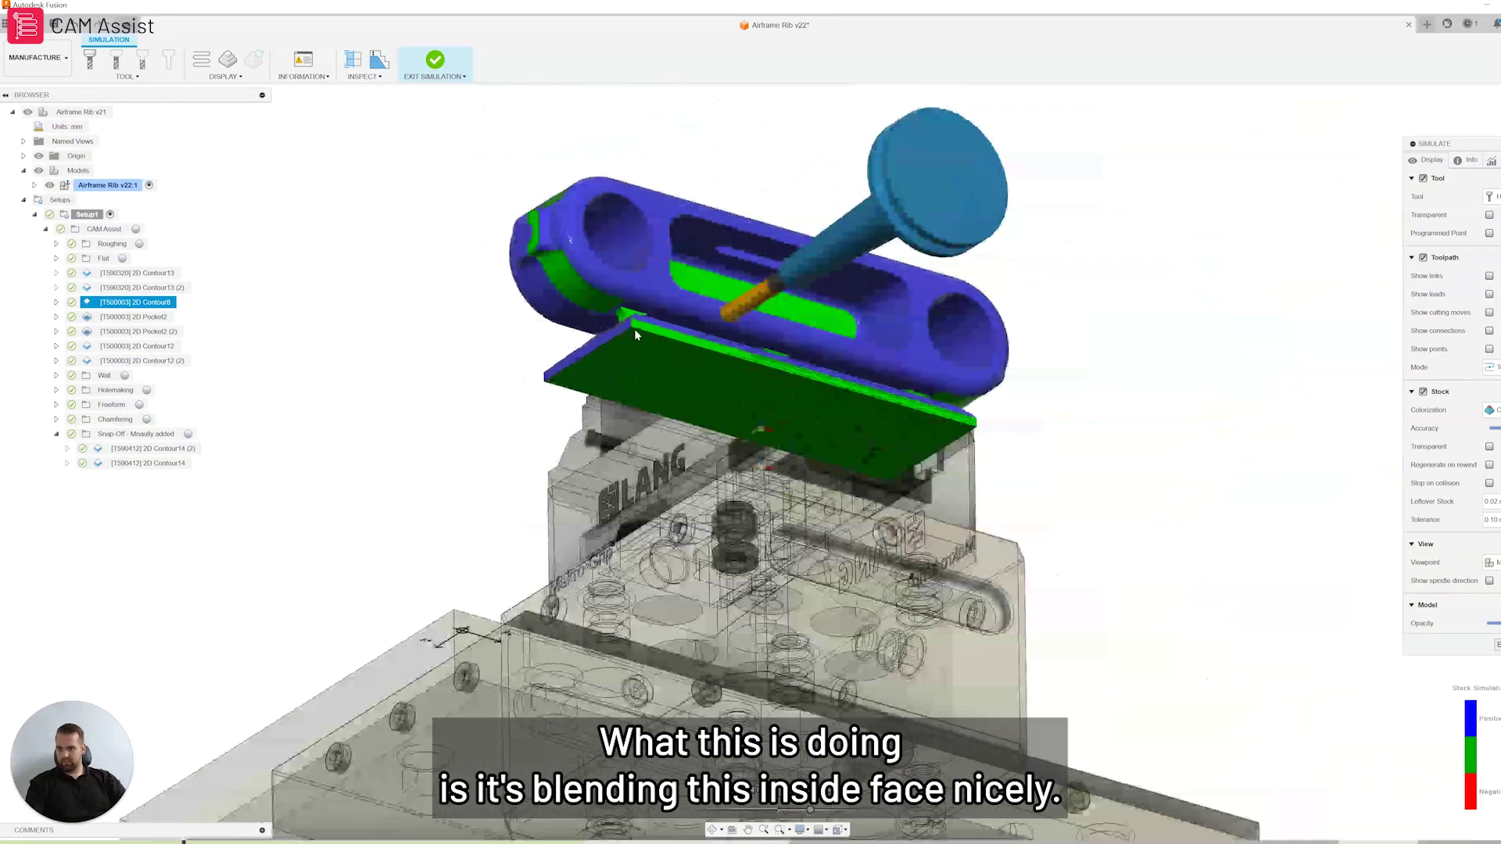
shift+middle_drag(634, 328, 629, 356)
scroll(602, 133, up, 2)
scroll(744, 382, down, 2)
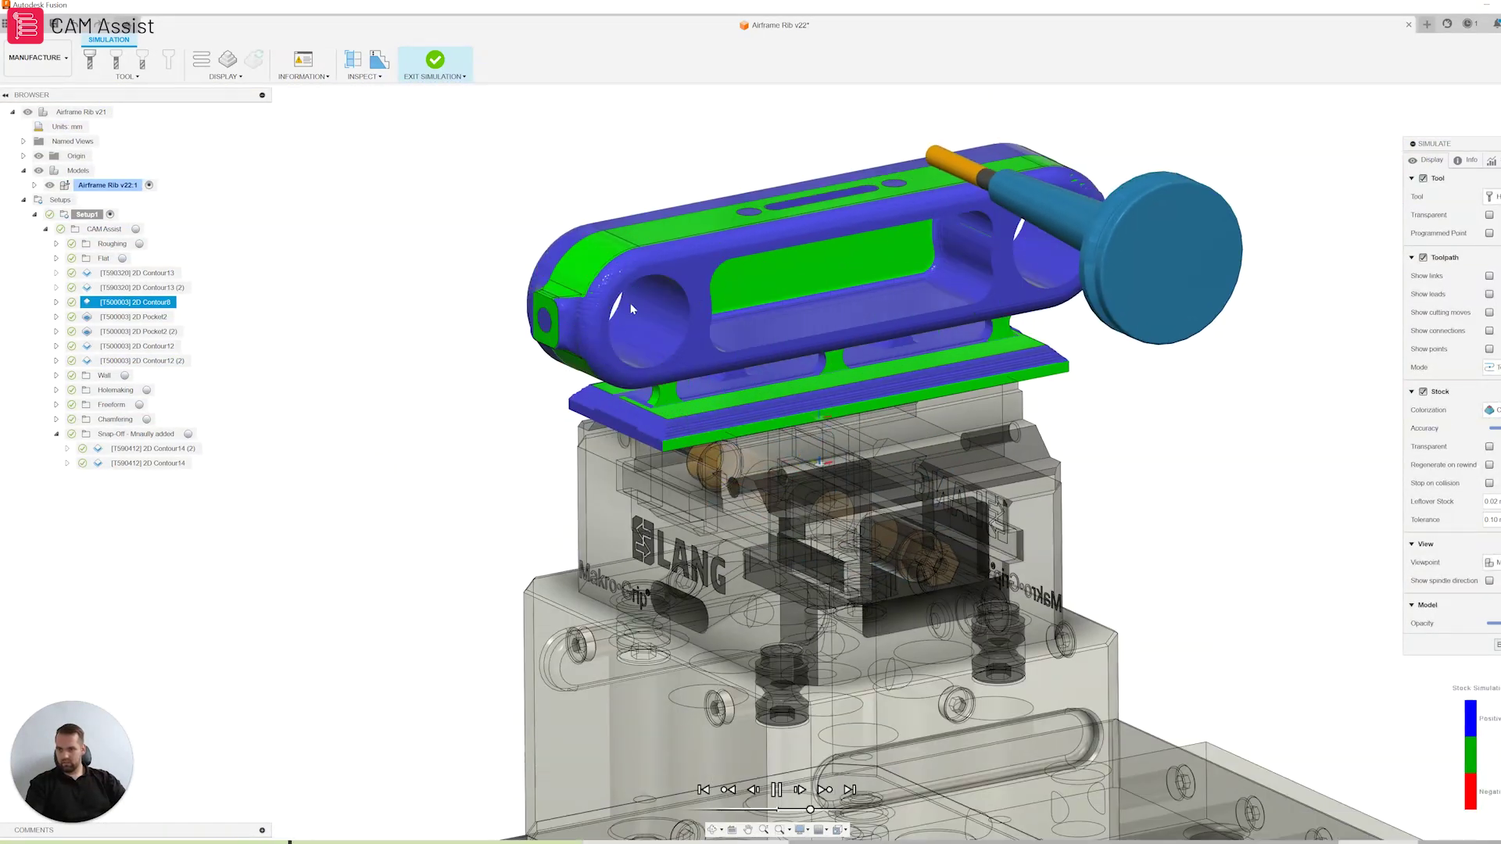
scroll(739, 103, up, 1)
shift+middle_drag(970, 329, 928, 261)
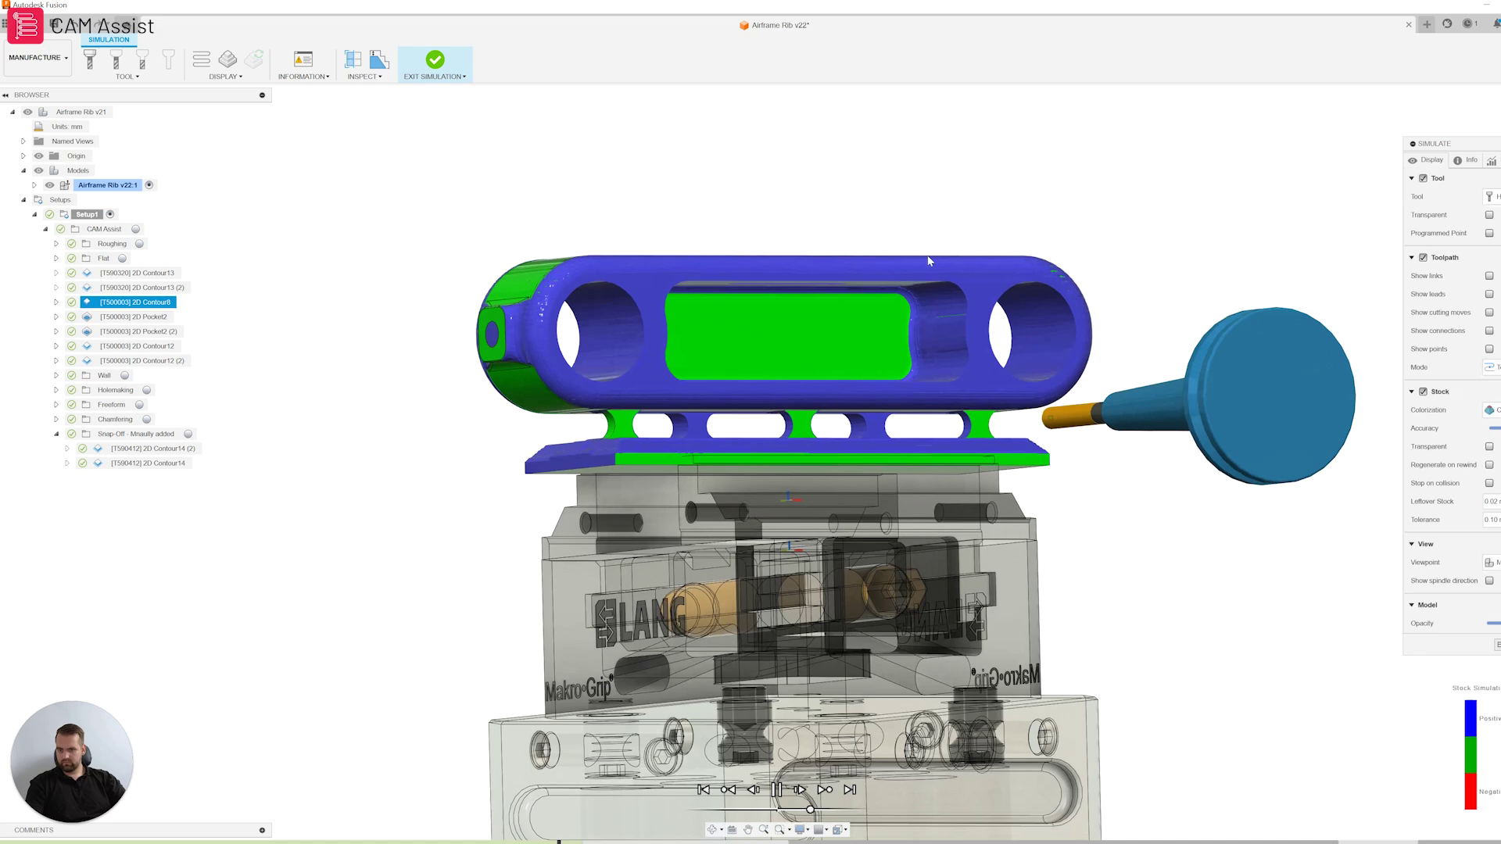
scroll(961, 406, up, 3)
shift+middle_drag(938, 391, 863, 340)
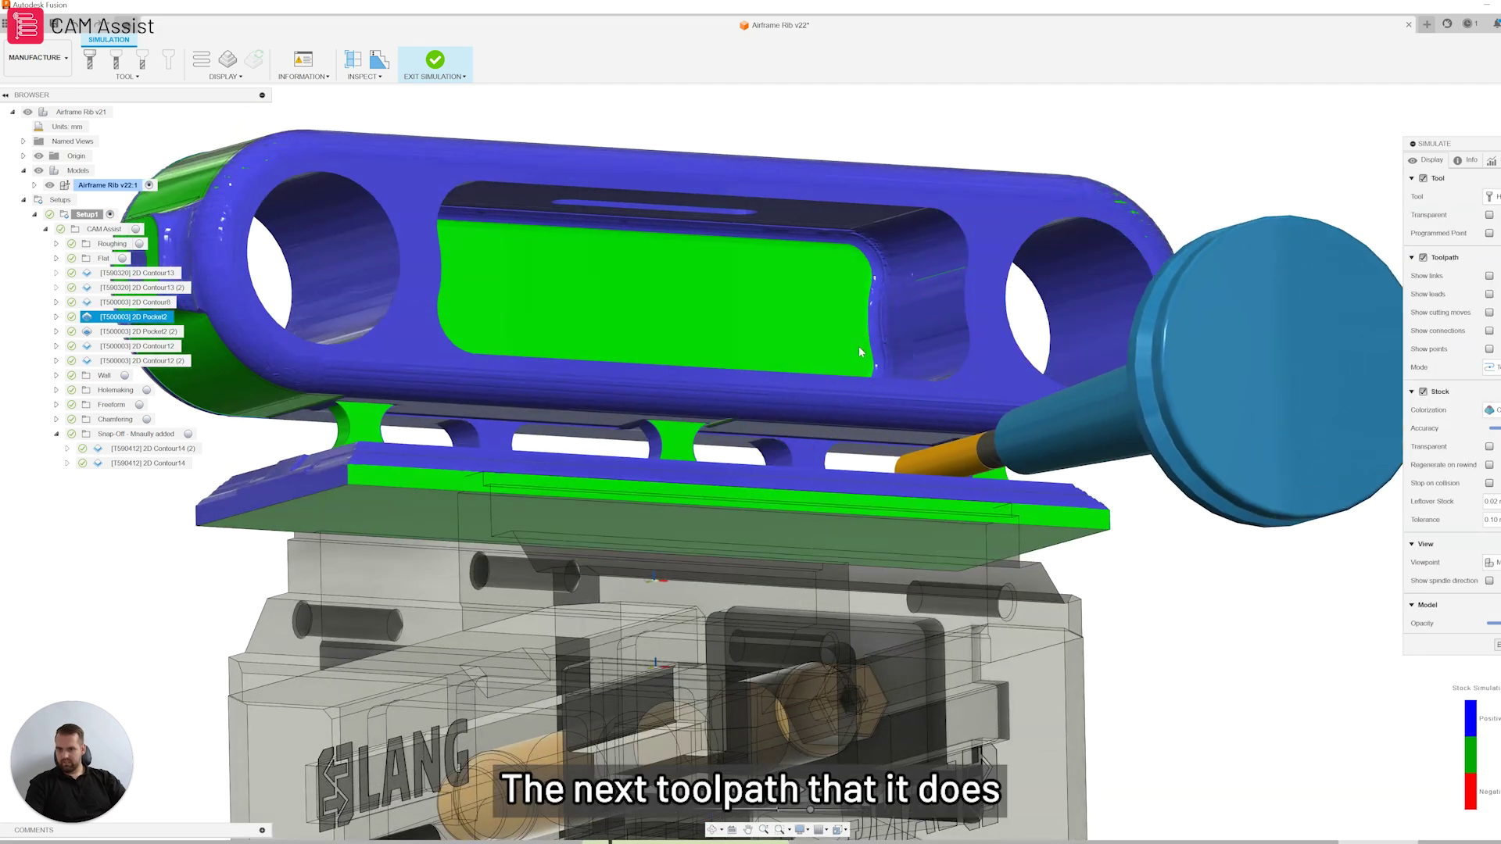
Examine the 2D Pocket2 simulation as the tool works between the inside face and the tag profiles
scroll(874, 319, down, 3)
scroll(725, 364, up, 5)
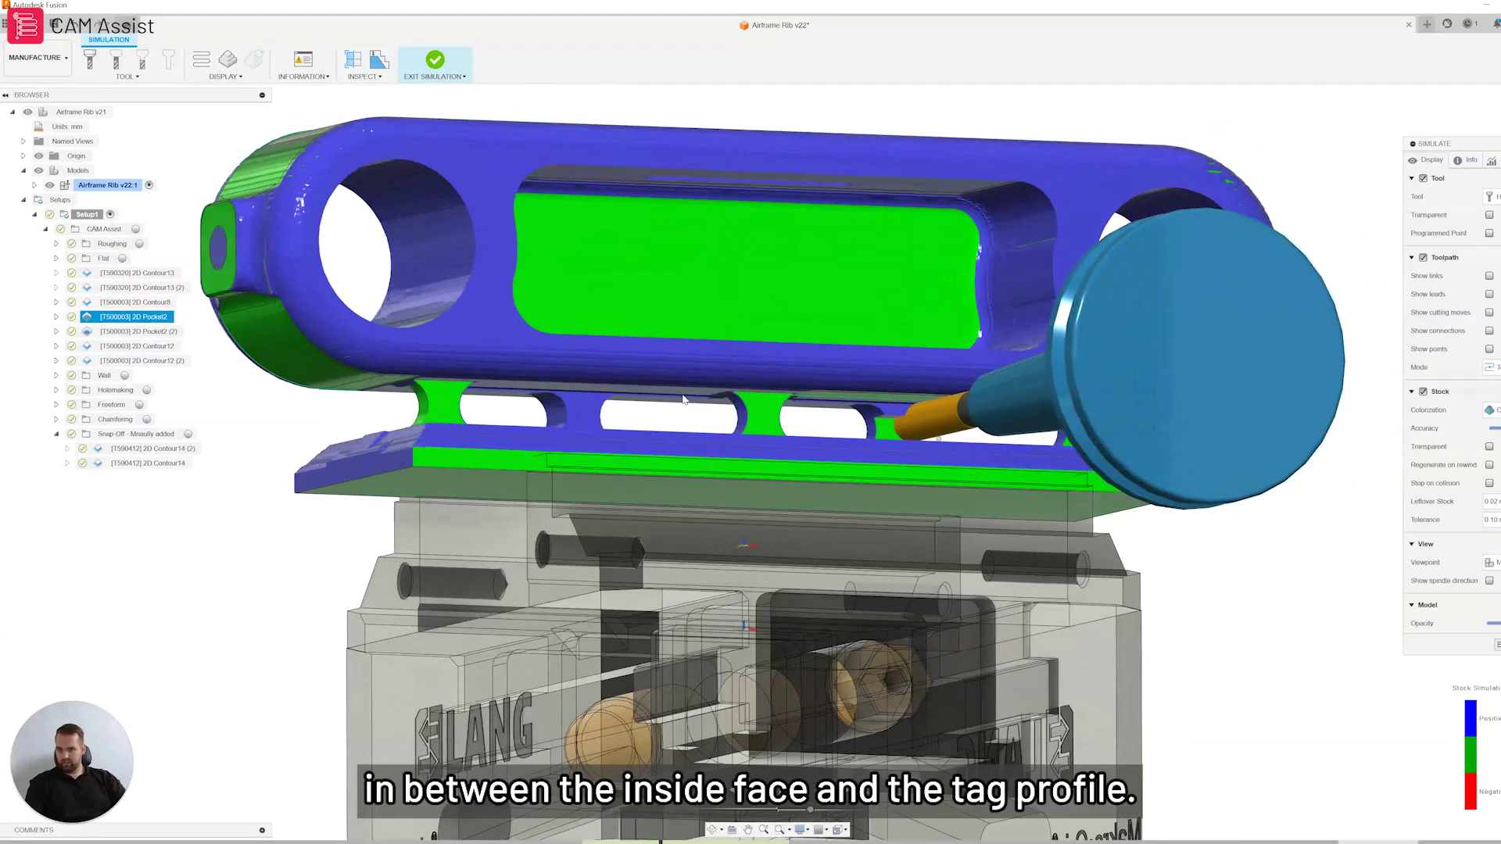
scroll(681, 395, up, 3)
shift+middle_drag(675, 409, 592, 389)
scroll(688, 406, down, 5)
scroll(606, 408, up, 2)
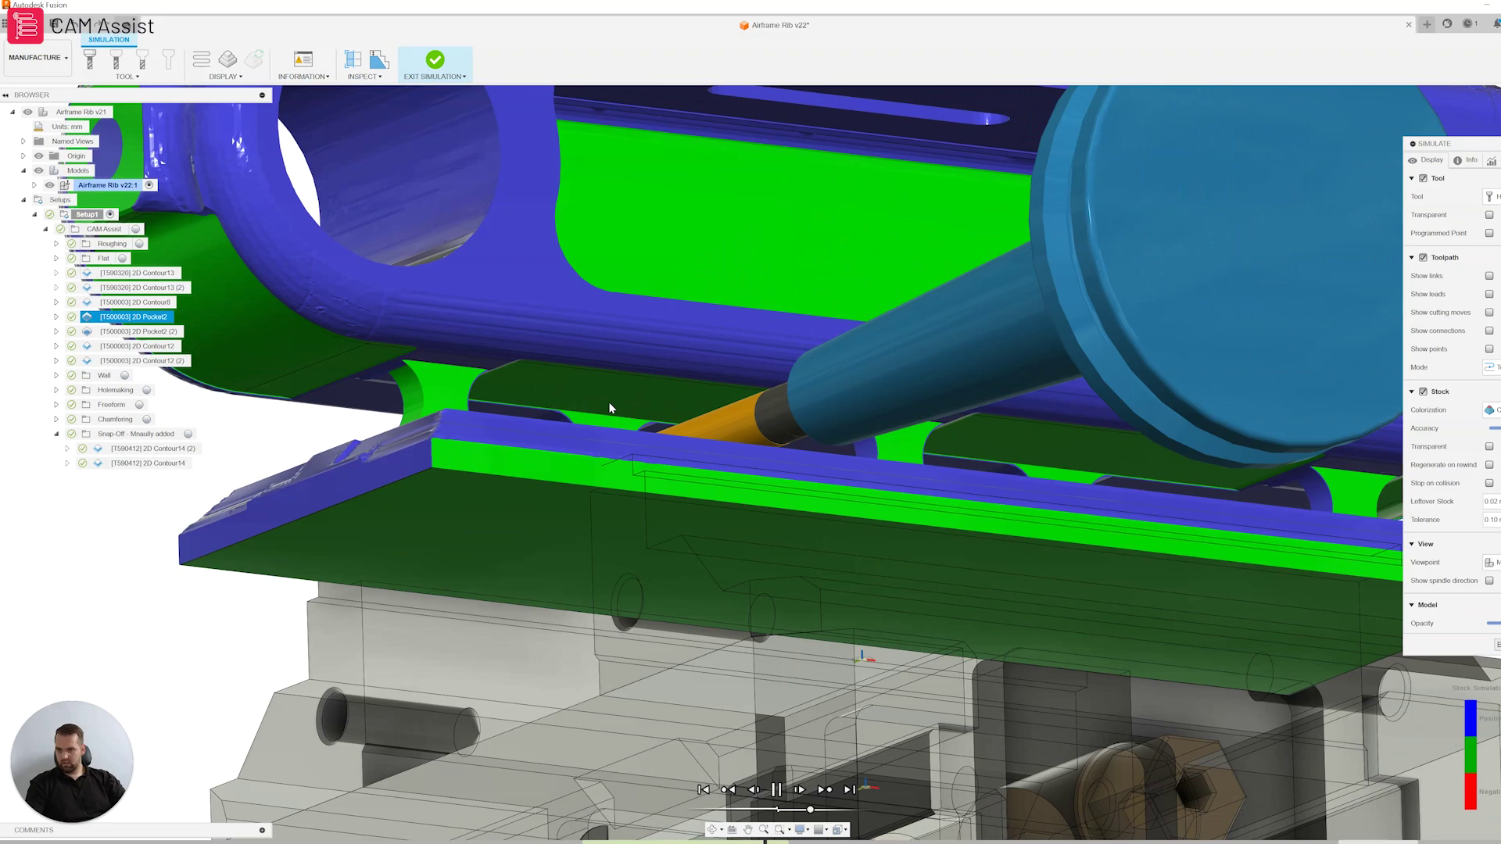
Examine the 2D Pocket2 (2) simulation, which machines the second set of pocket geometry between the tags from the opposite side
scroll(668, 347, down, 4)
shift+middle_drag(668, 347, 641, 434)
scroll(743, 519, down, 2)
scroll(771, 476, up, 8)
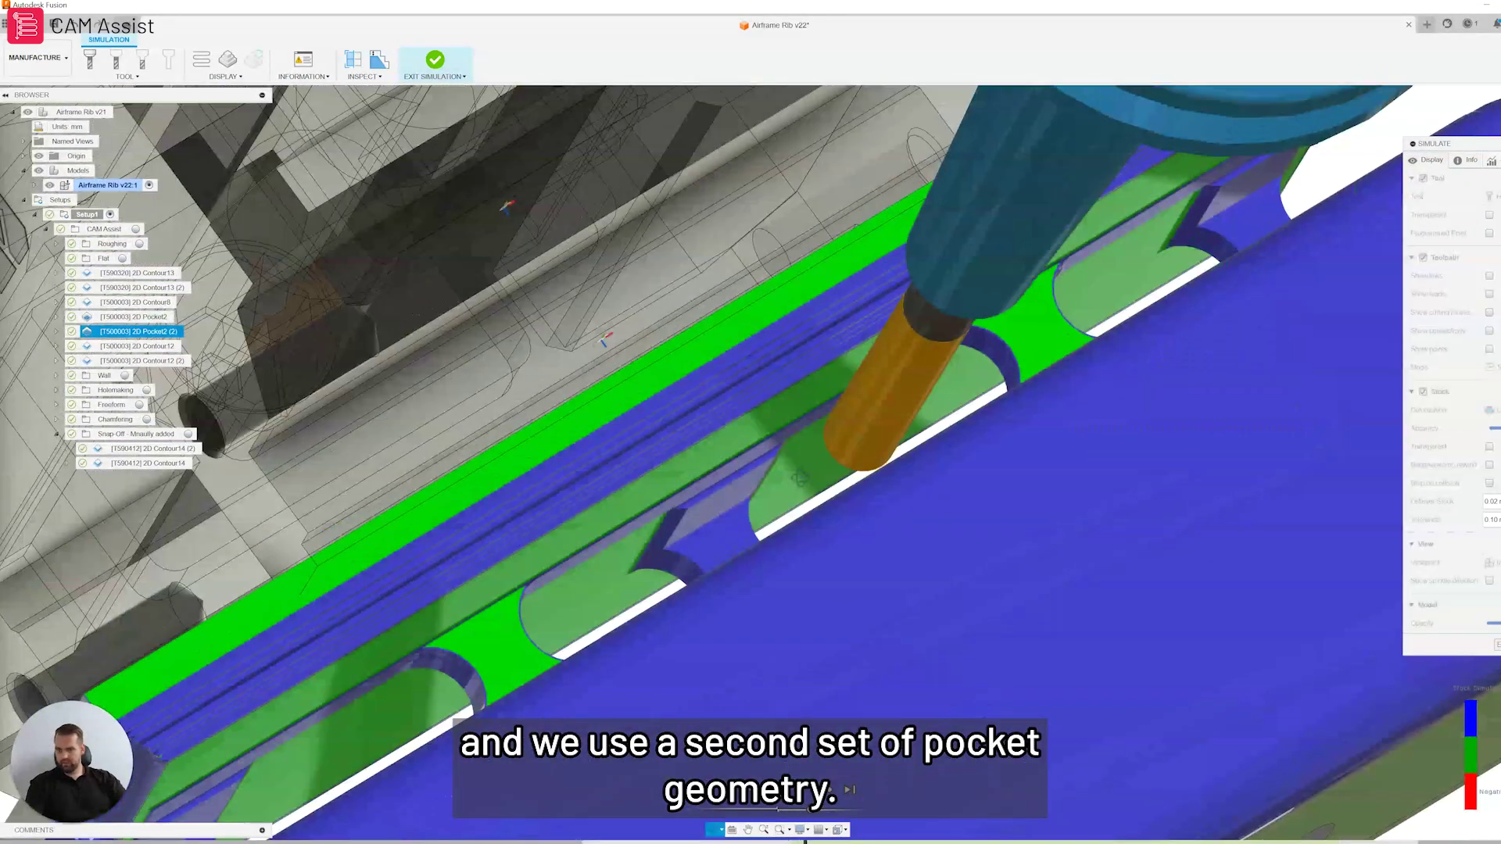
scroll(876, 383, down, 4)
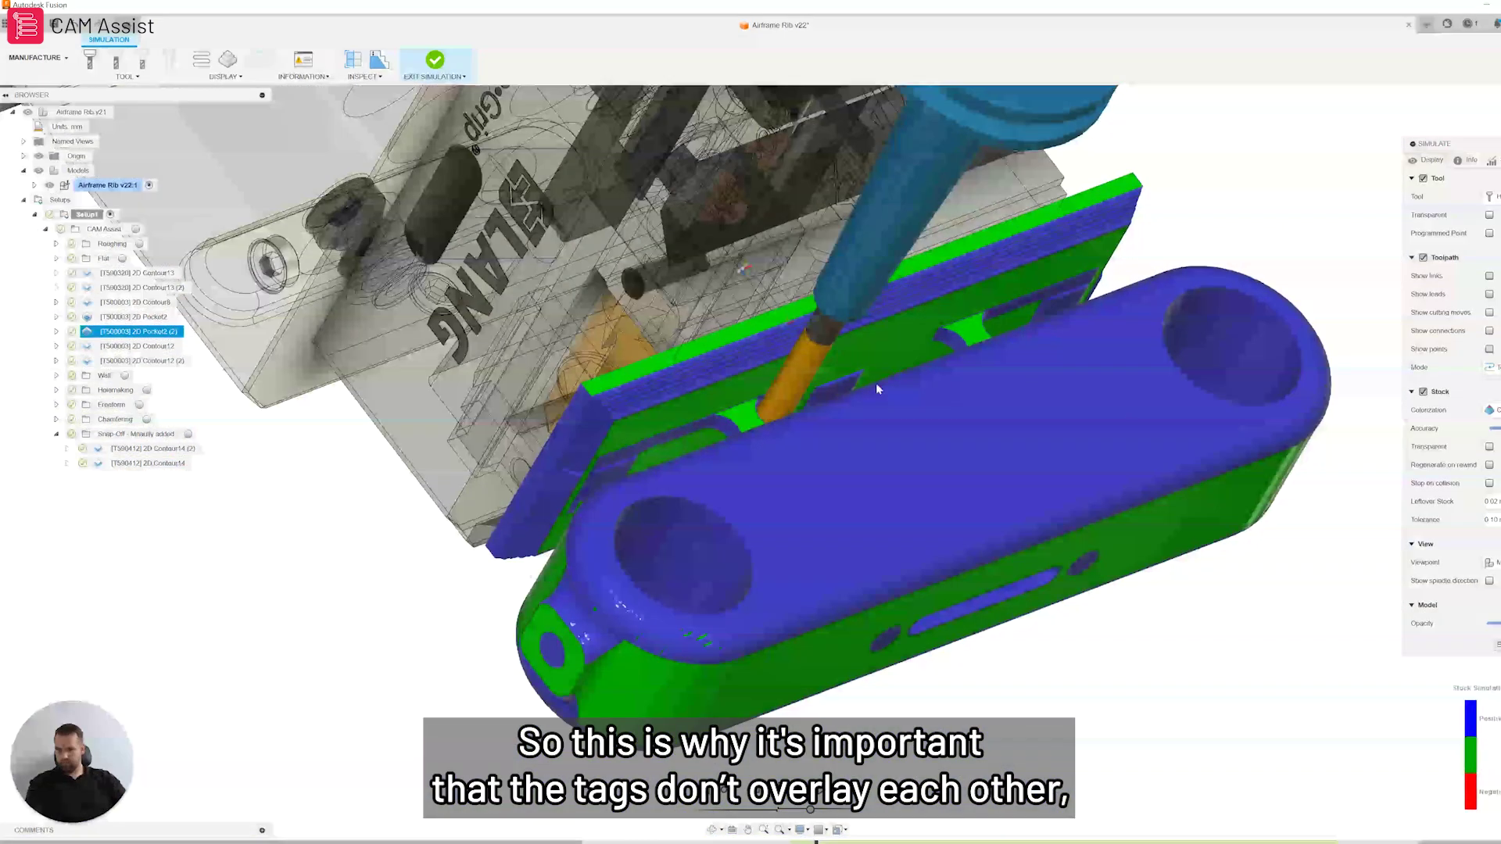
shift+middle_drag(876, 383, 858, 415)
scroll(844, 393, up, 6)
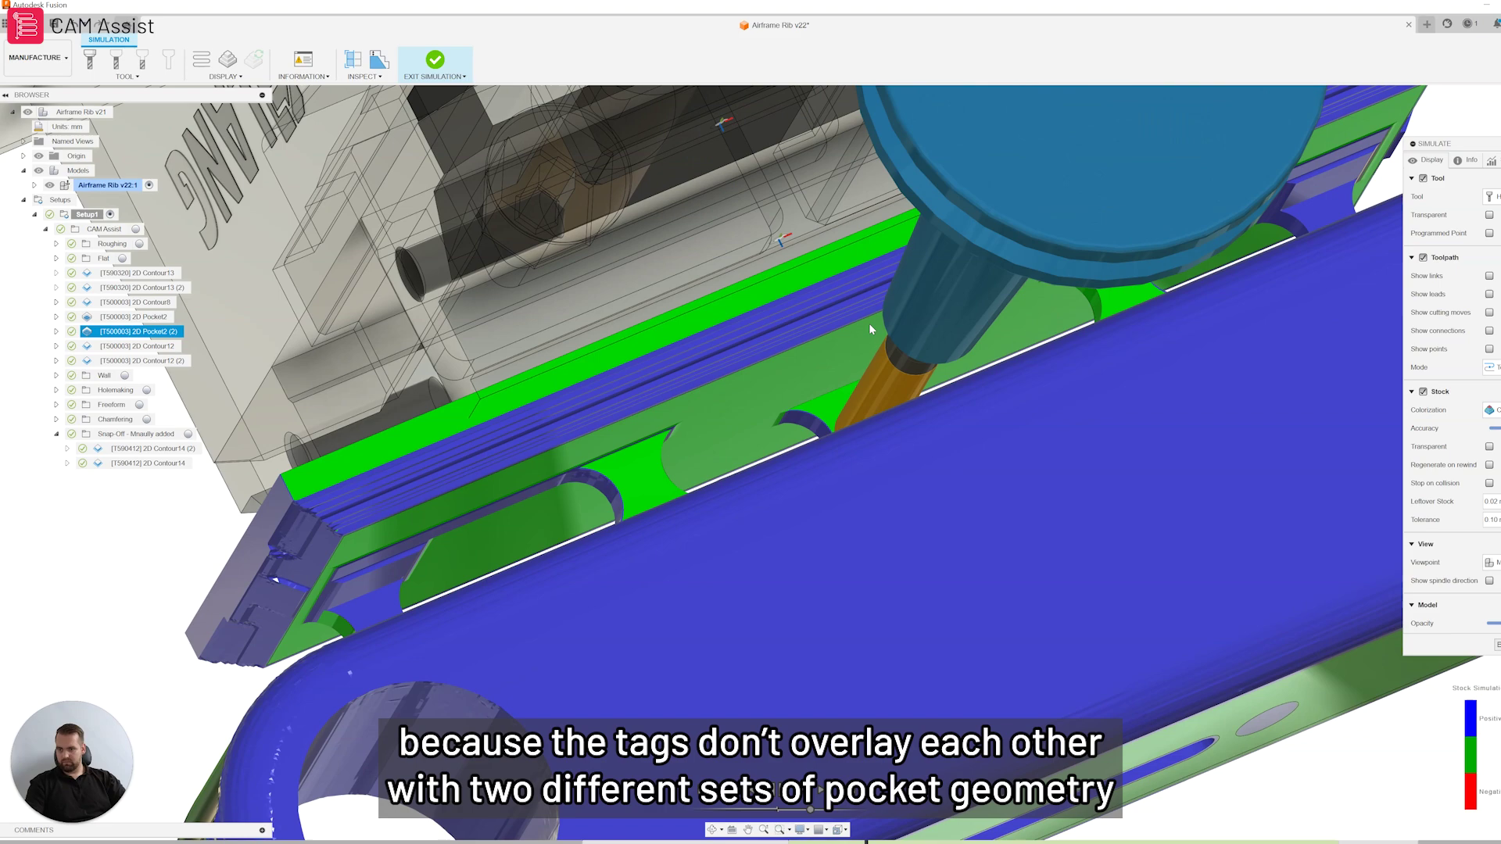
Inspect the gaps between the non-overlapping tags to check cutter coverage of the rib's full inside face
scroll(869, 322, down, 5)
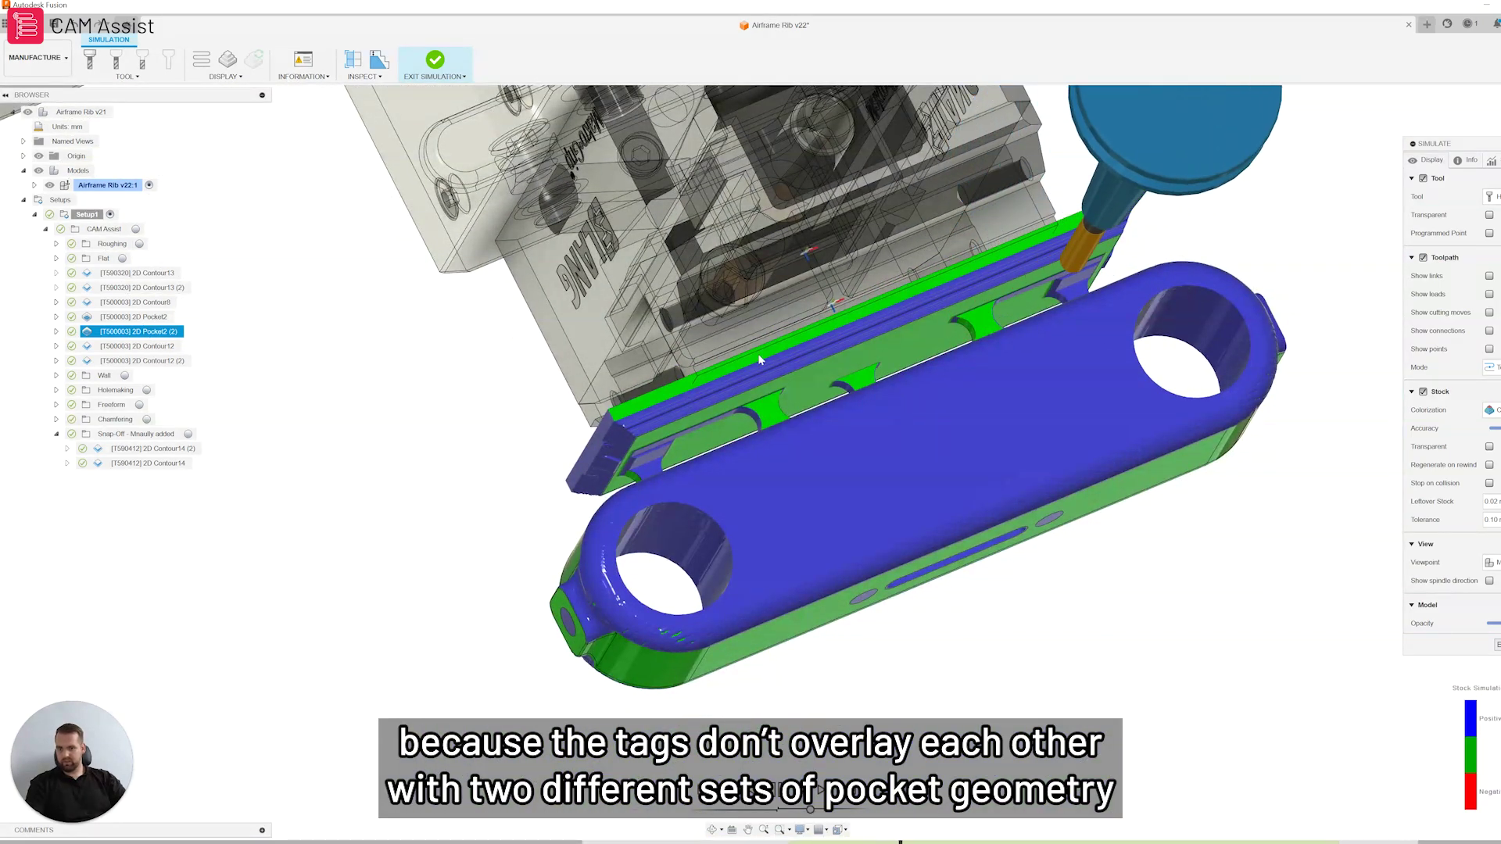
scroll(760, 367, down, 3)
scroll(974, 322, up, 4)
scroll(874, 391, up, 5)
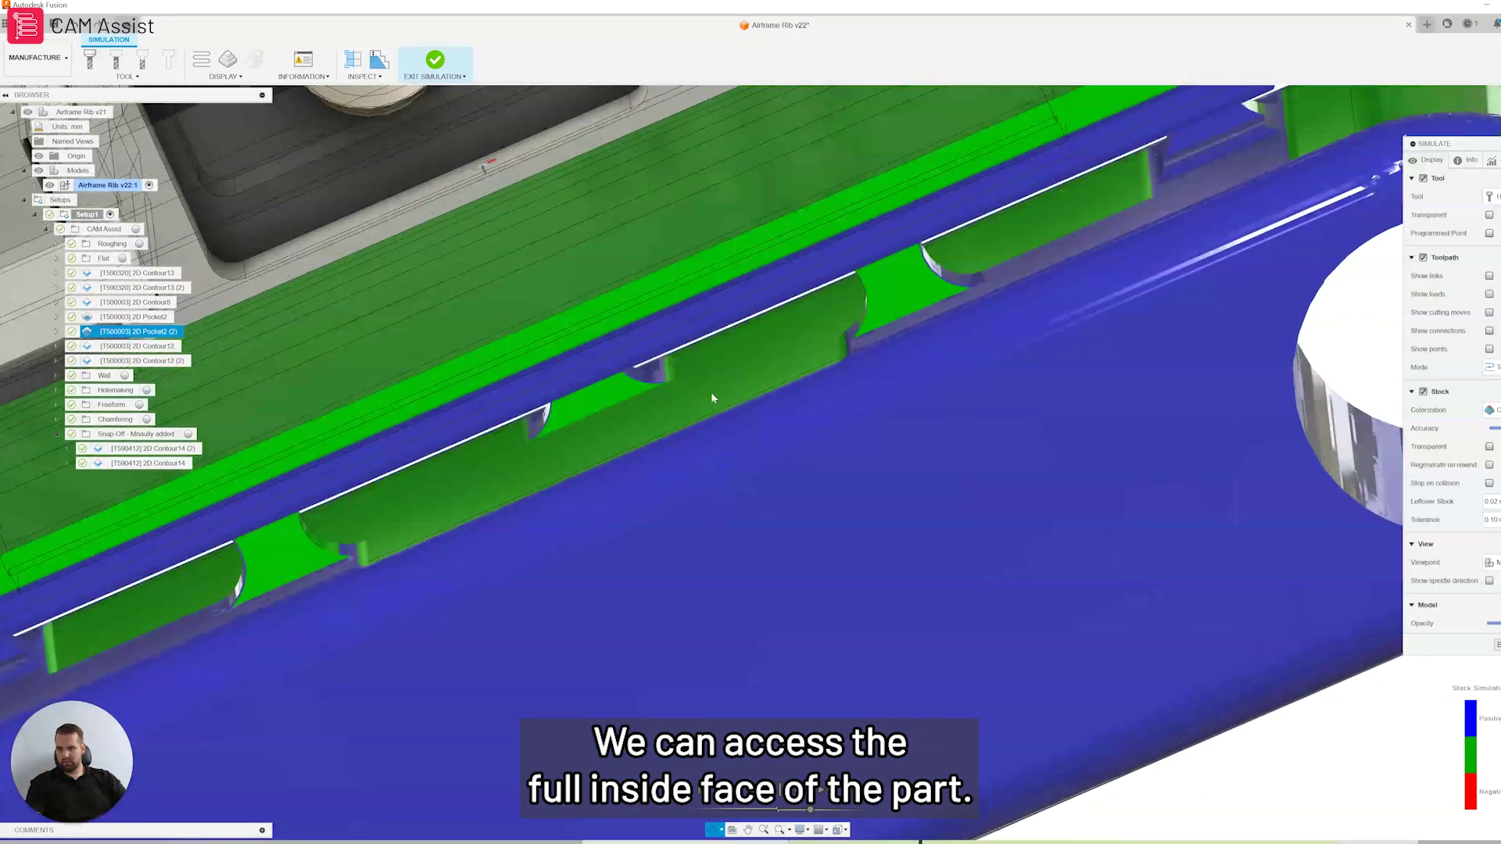
scroll(744, 397, down, 5)
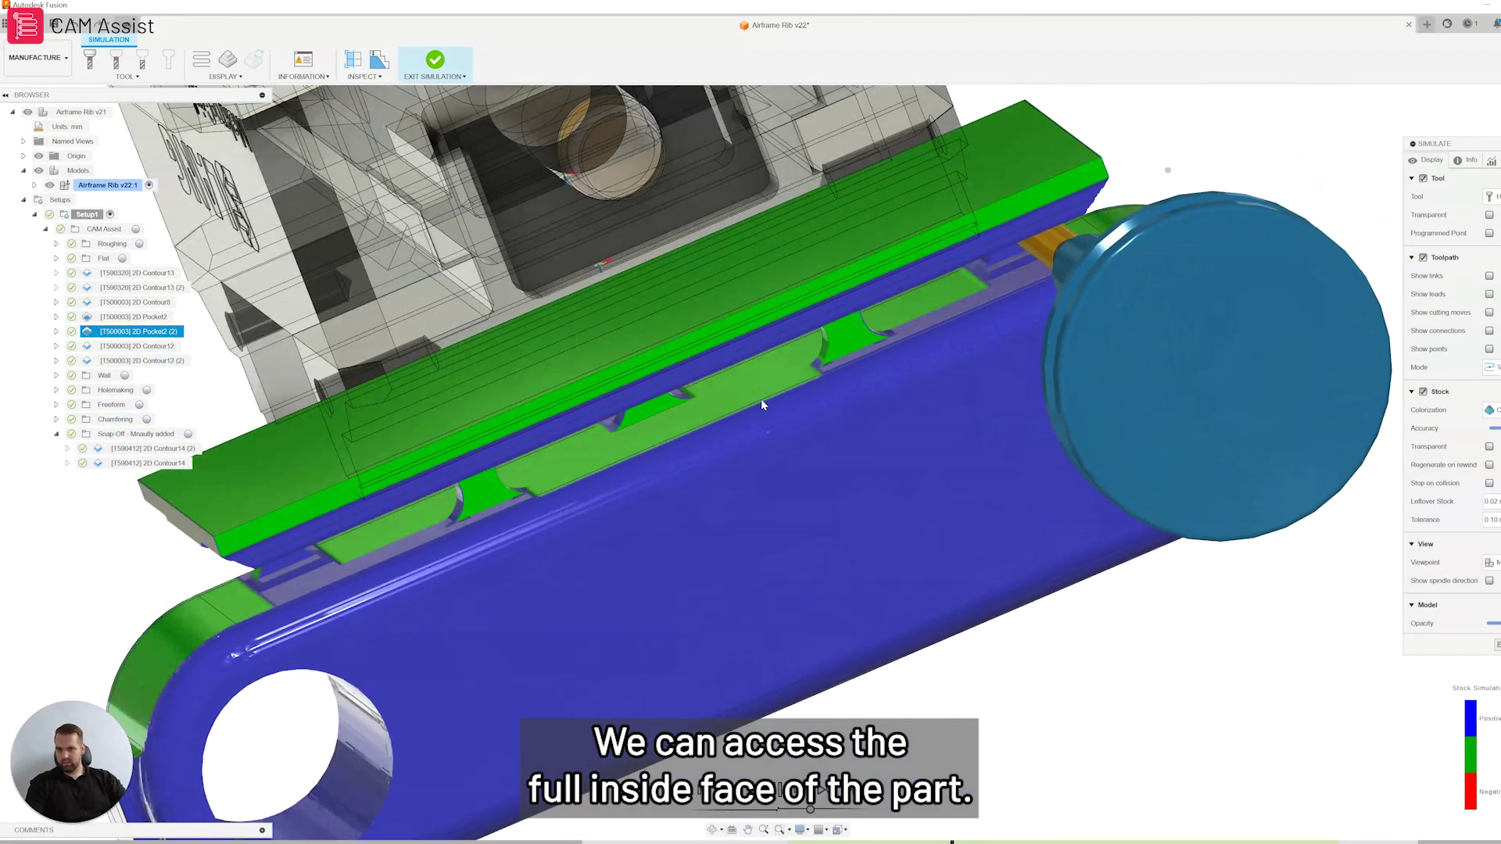
shift+middle_drag(762, 405, 738, 383)
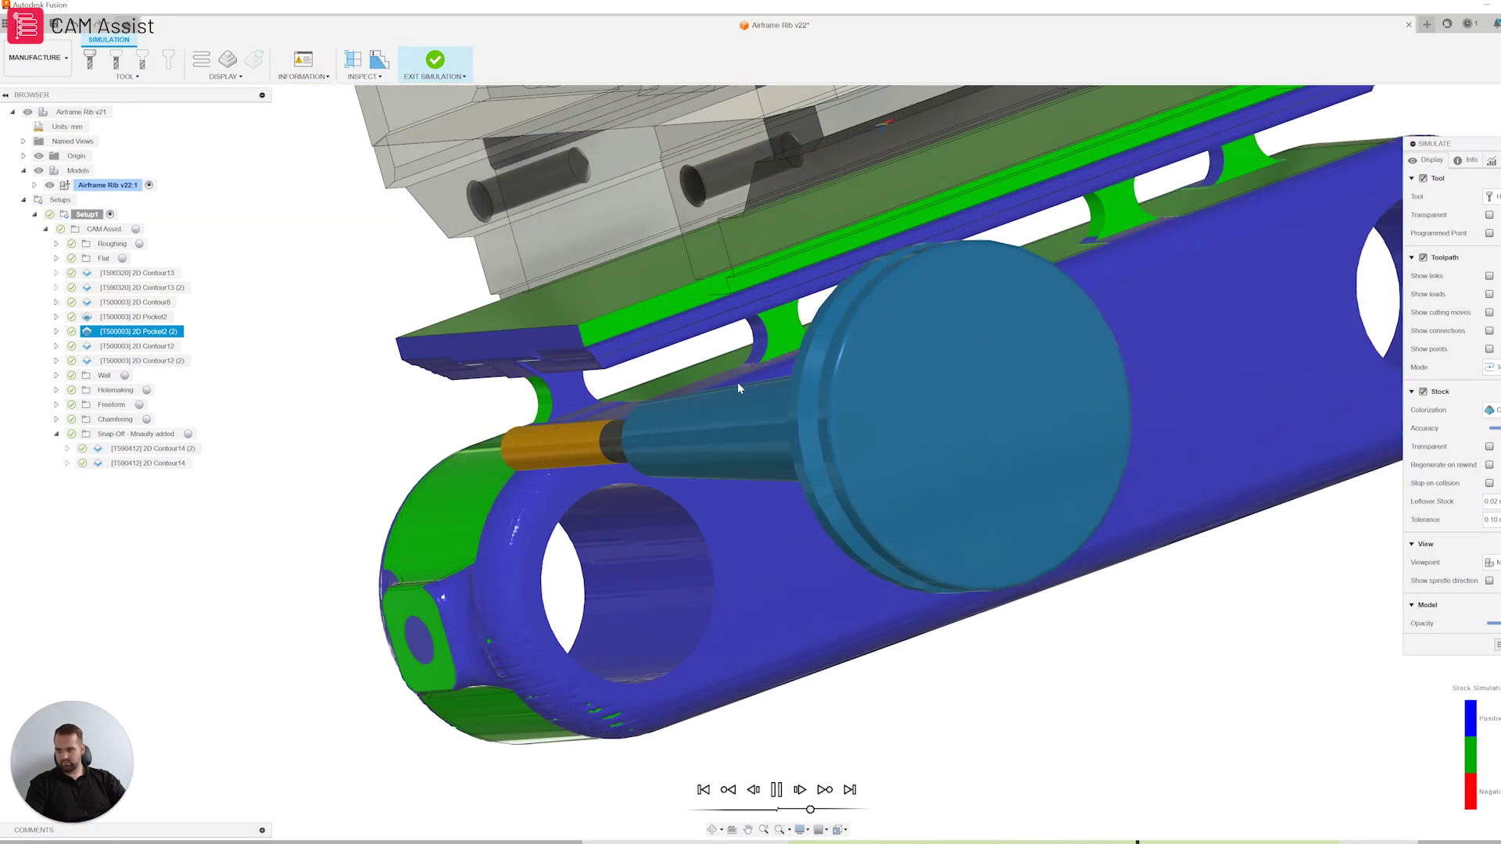
Follow the rest of the 2D Pocket2 (2) simulation with the rib, tag base and vise in view
scroll(747, 397, down, 5)
shift+middle_drag(754, 442, 752, 397)
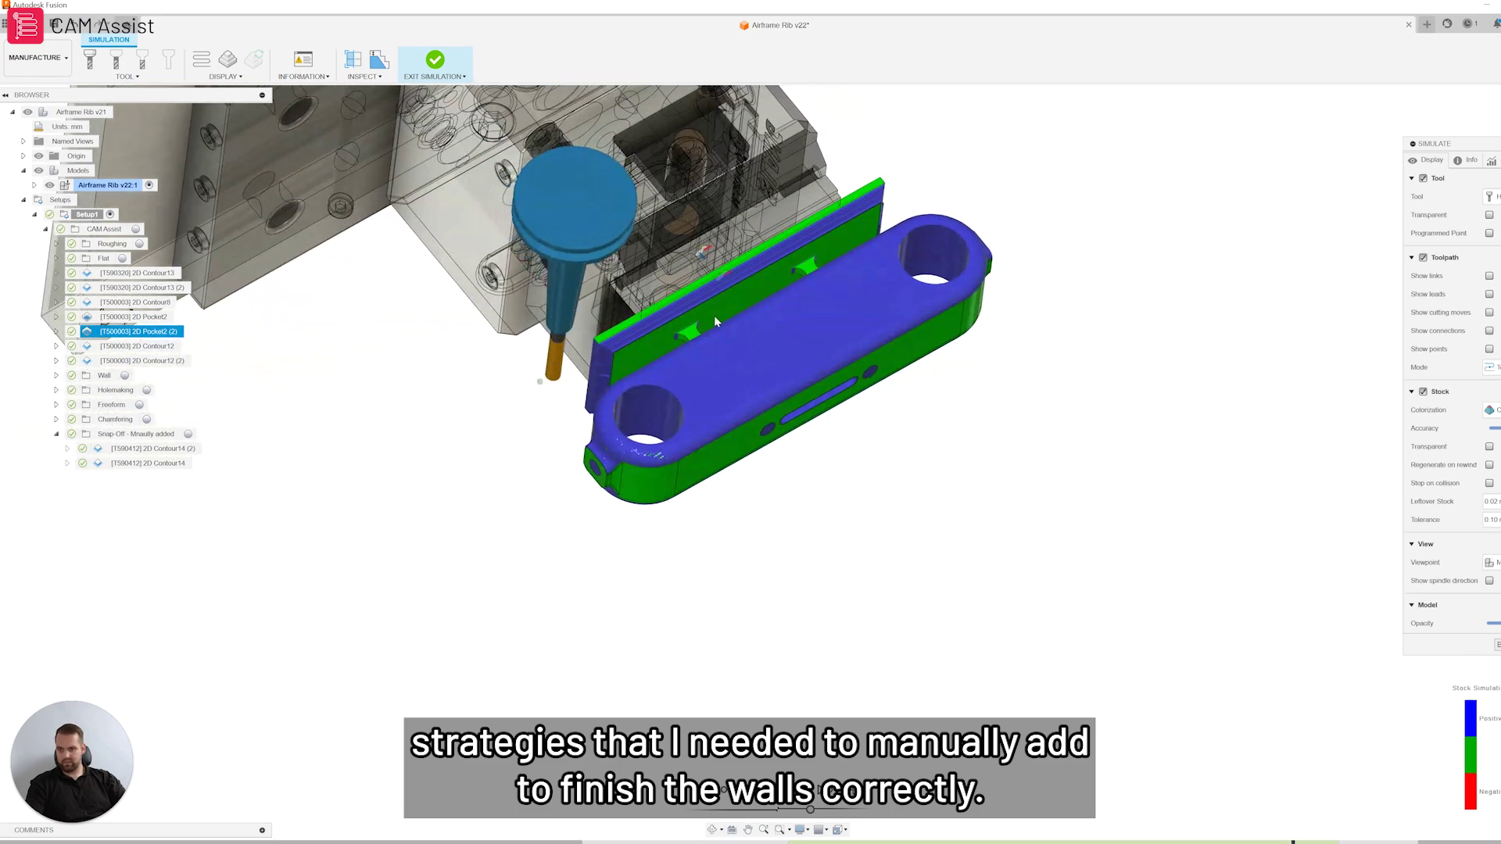
scroll(706, 331, up, 5)
mouse_move(681, 358)
shift+middle_down()
mouse_move(702, 366)
mouse_move(677, 359)
shift+middle_up()
scroll(688, 352, down, 5)
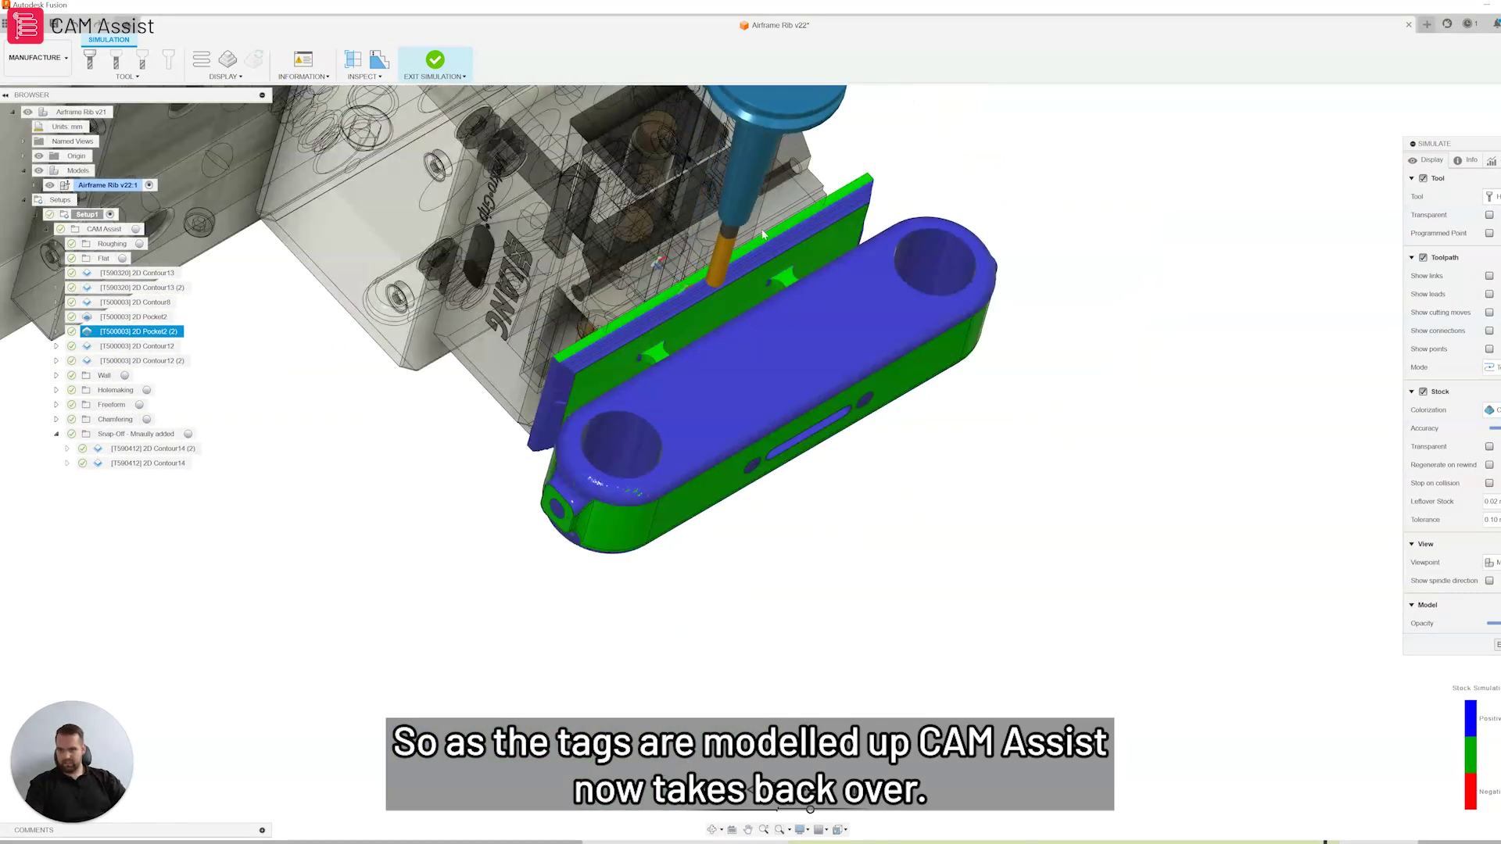
Examine the 2D Contour12 simulation along the slot walls and tags on the inside of the rib
scroll(781, 297, up, 5)
shift+middle_drag(797, 335, 681, 274)
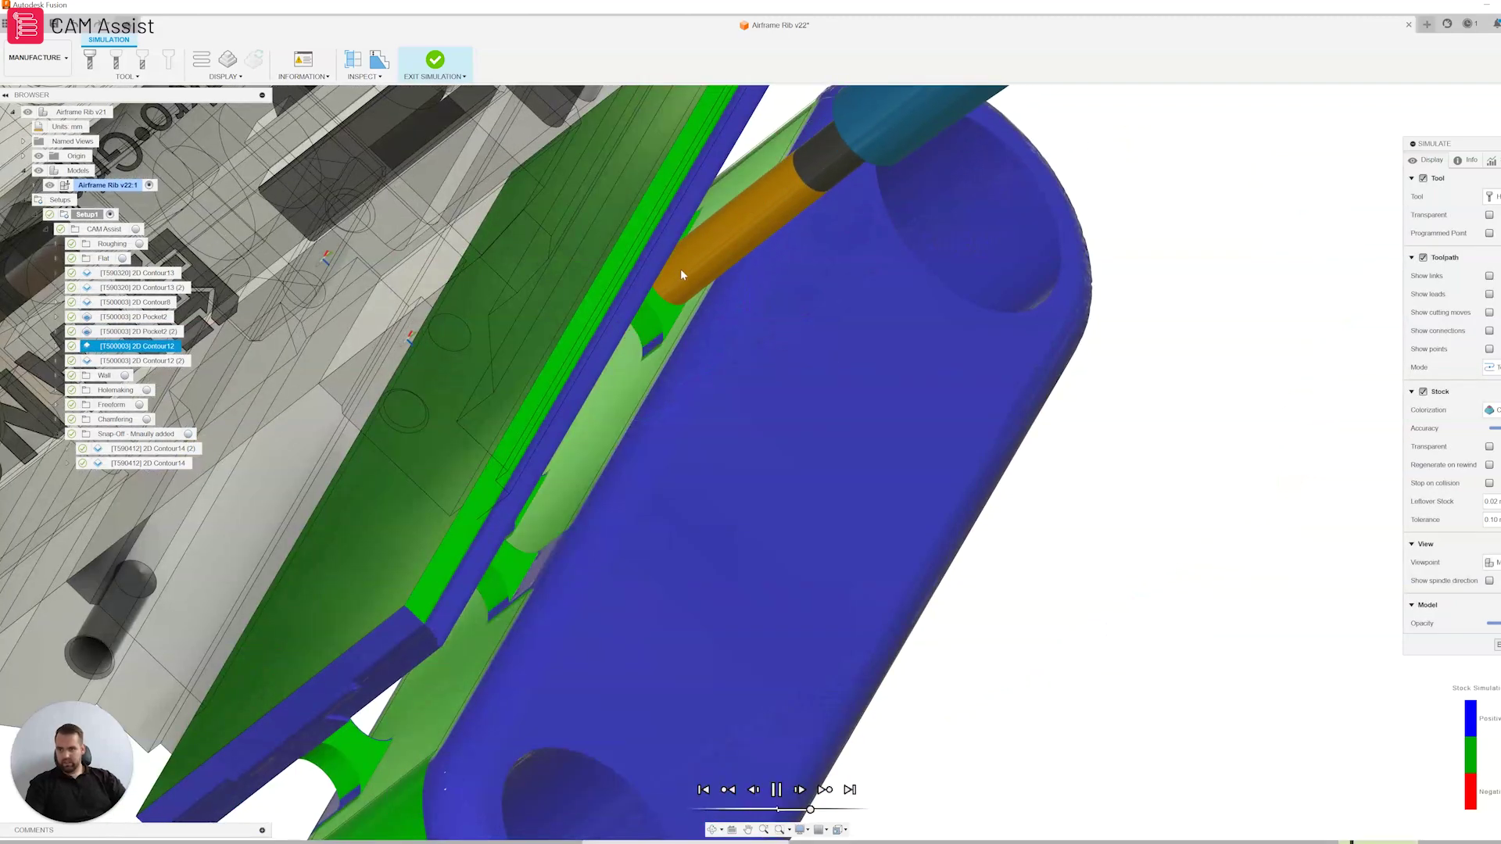
scroll(681, 275, up, 2)
shift+middle_drag(754, 329, 622, 474)
scroll(763, 331, down, 5)
scroll(622, 474, up, 3)
shift+middle_drag(743, 401, 771, 429)
scroll(670, 435, up, 3)
scroll(774, 426, down, 5)
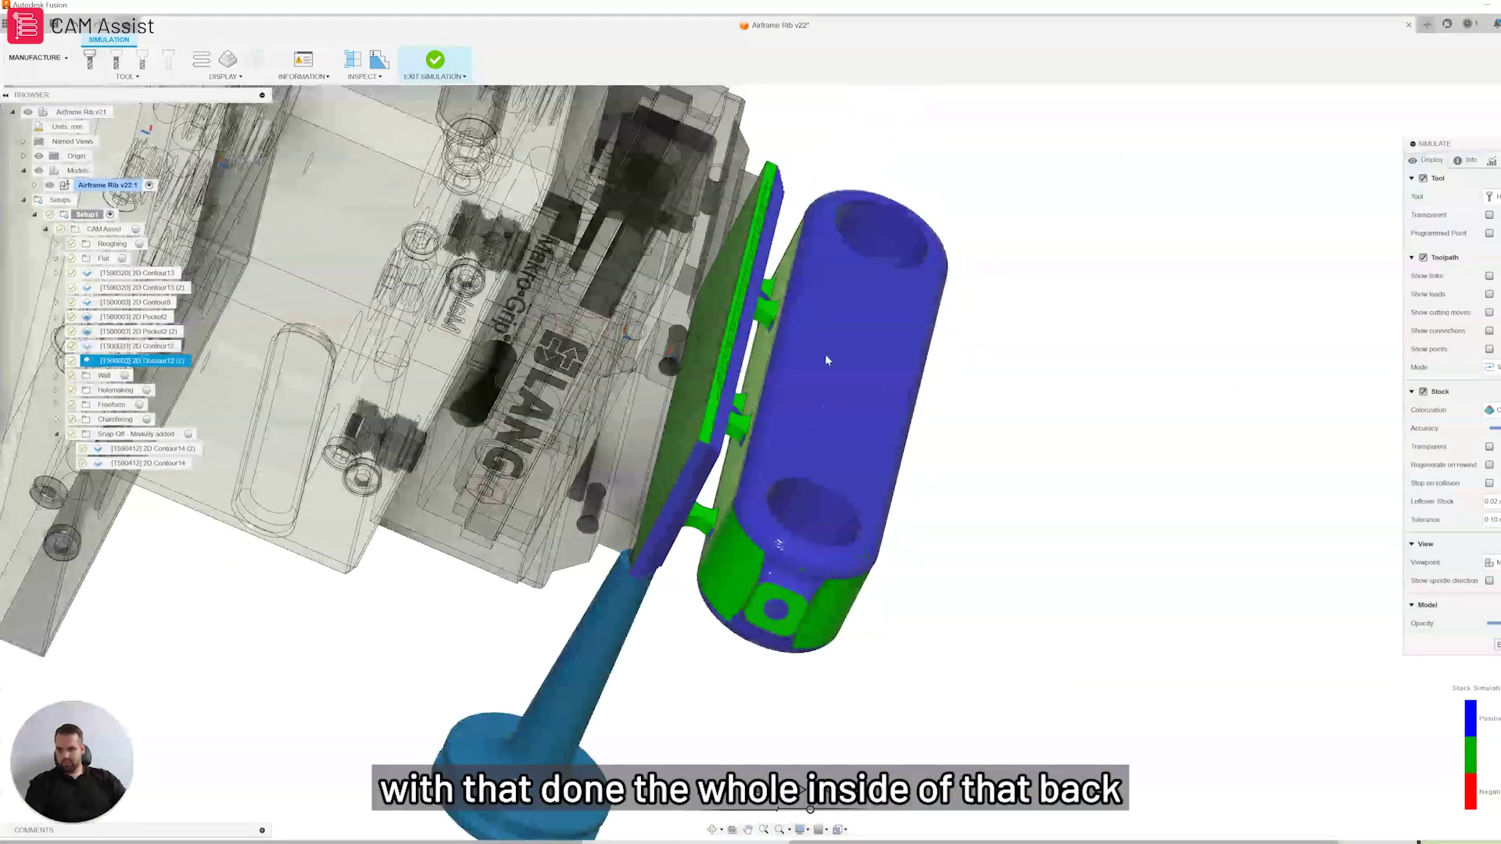
Examine the 2D Contour12 (2) simulation and the inside back face between the rib and the tag base
shift+middle_drag(827, 361, 762, 430)
scroll(743, 456, up, 5)
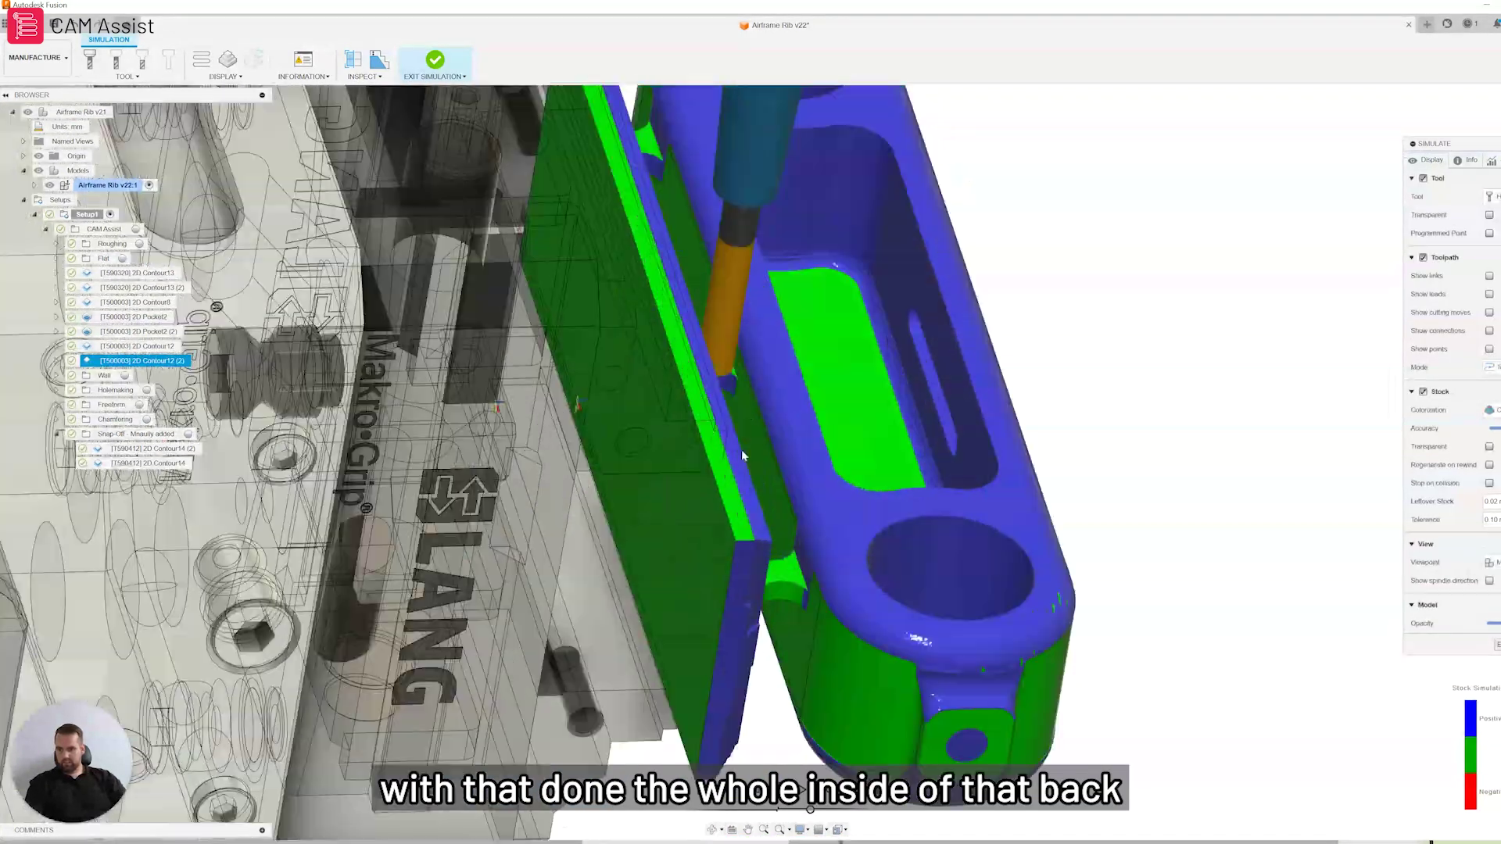
scroll(745, 454, up, 3)
scroll(748, 455, down, 4)
shift+middle_drag(818, 474, 959, 439)
scroll(712, 366, up, 2)
scroll(713, 369, up, 3)
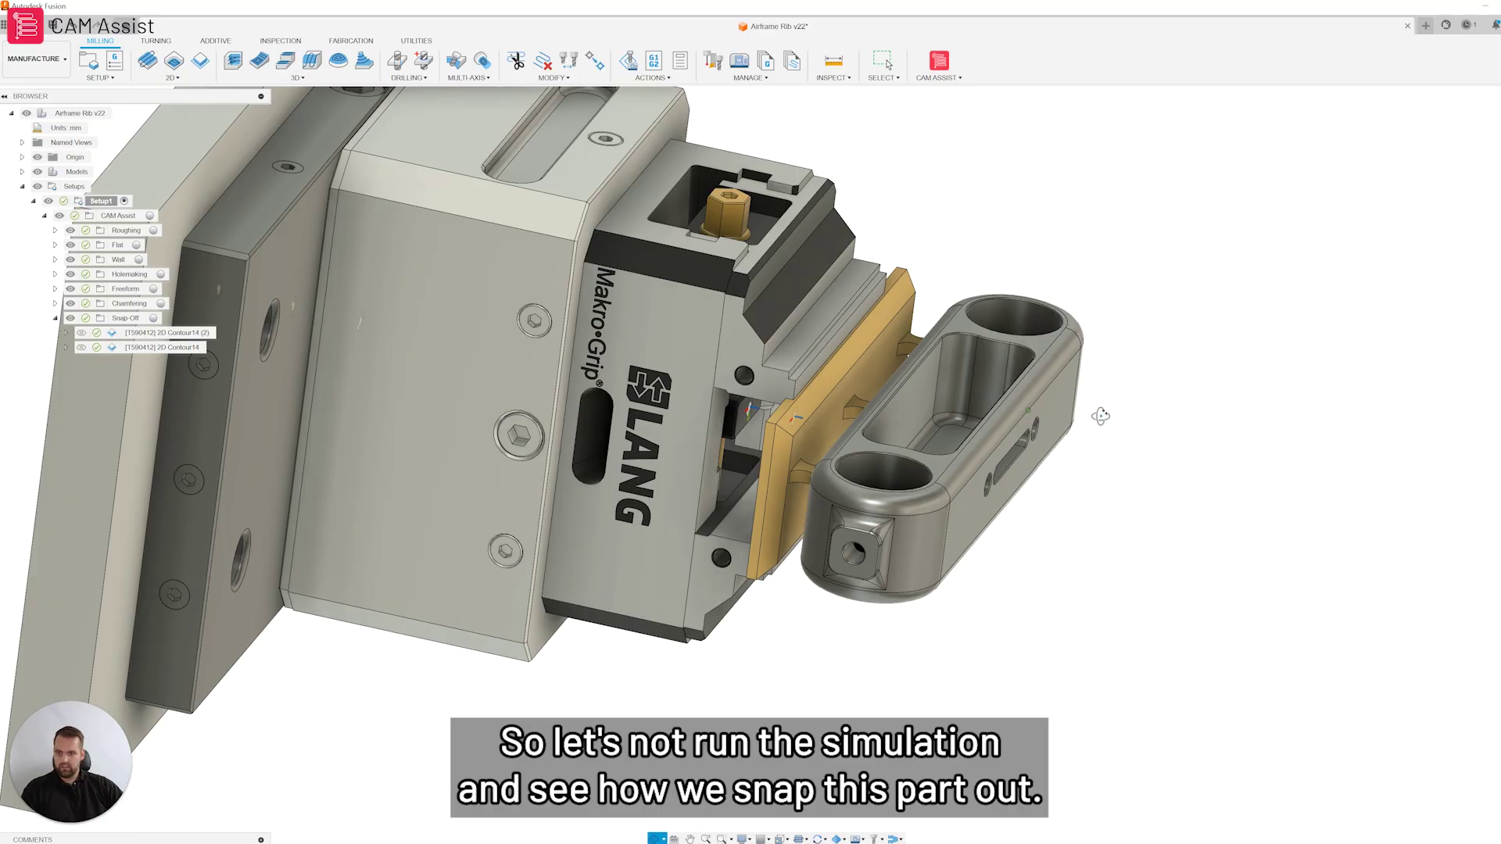
Simulate the snap-off toolpath 2D Contour14 (2) on the tagged rib
scroll(1080, 416, up, 4)
scroll(1049, 380, down, 2)
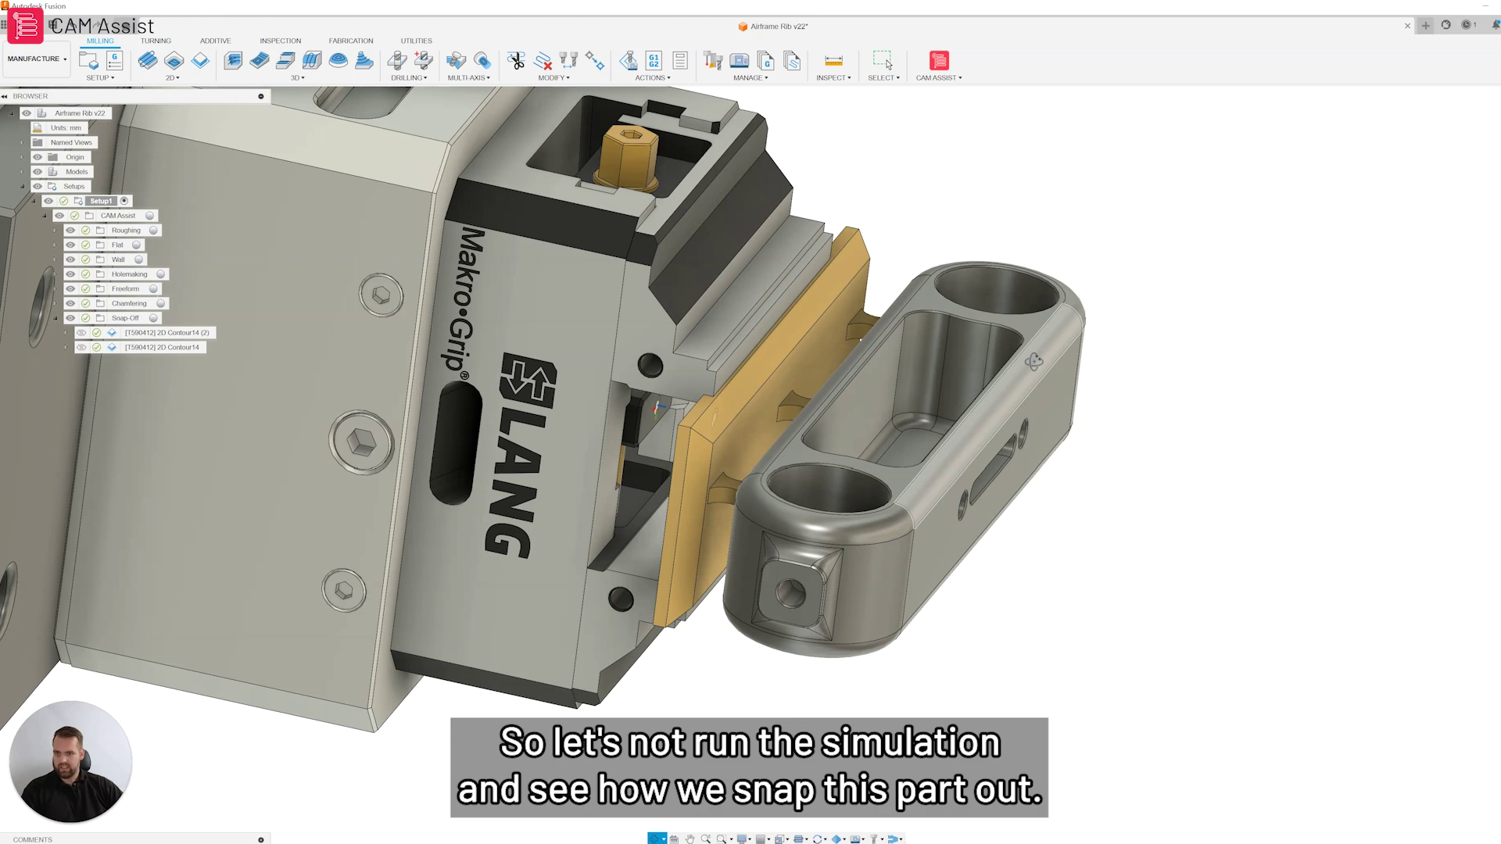
shift+middle_drag(1035, 361, 1029, 350)
scroll(1029, 349, down, 2)
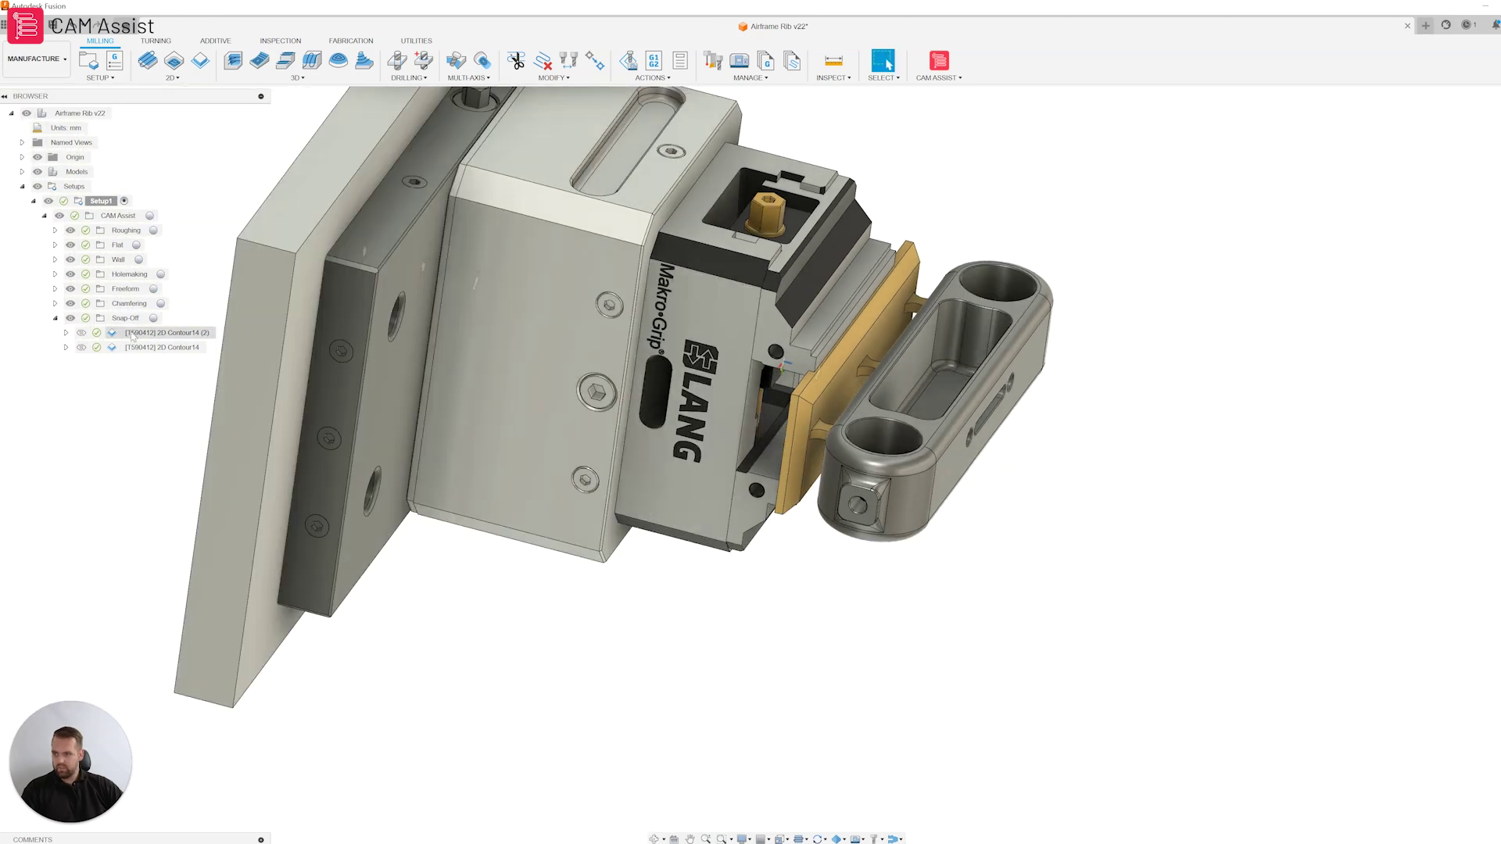
click(145, 334)
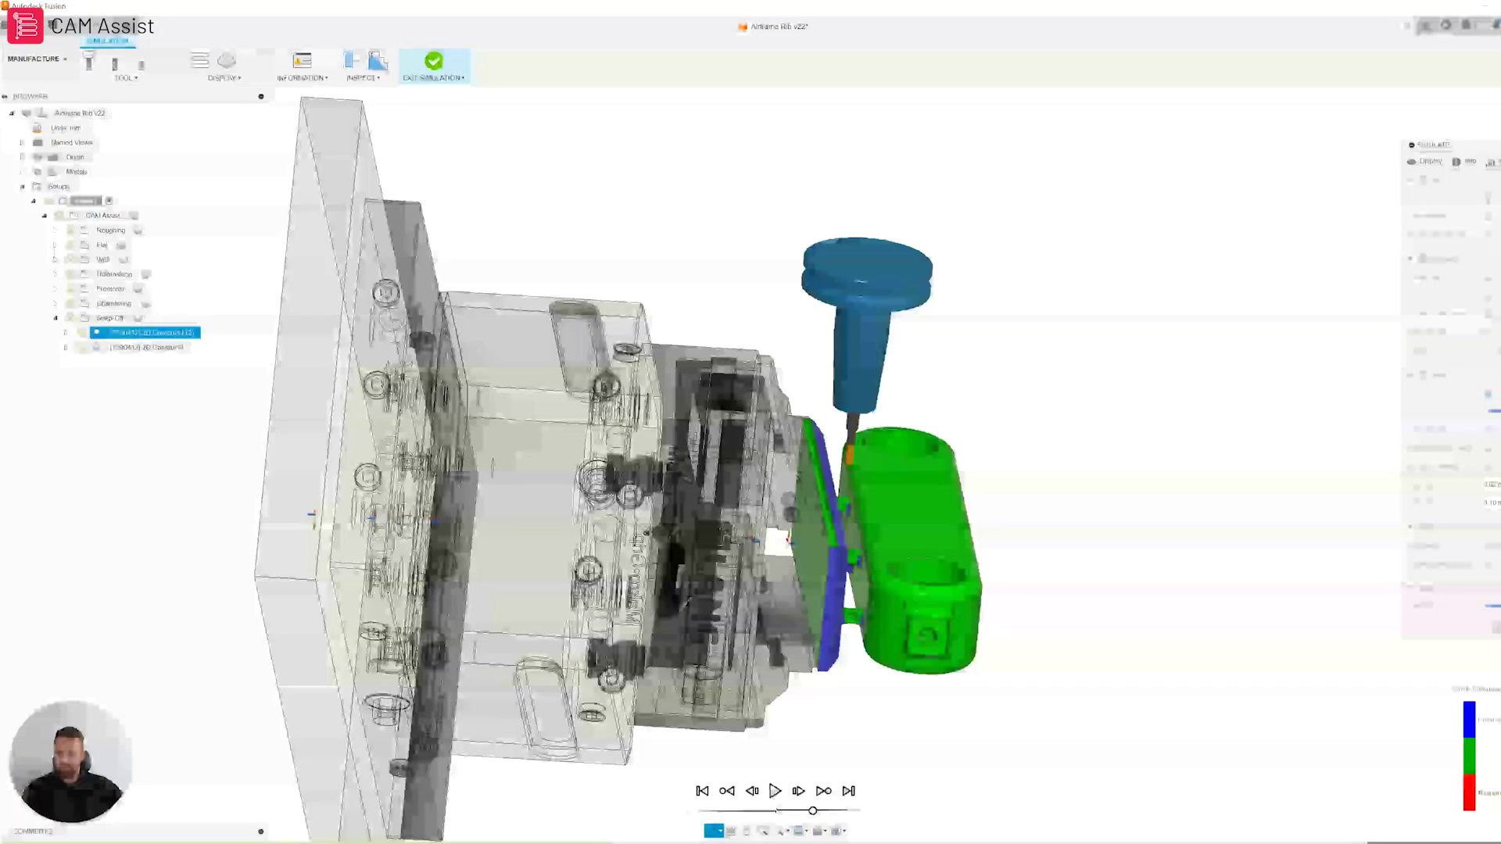
Inspect the tags joining the finished part to the base before the snap-off cut thins them
scroll(833, 536, up, 5)
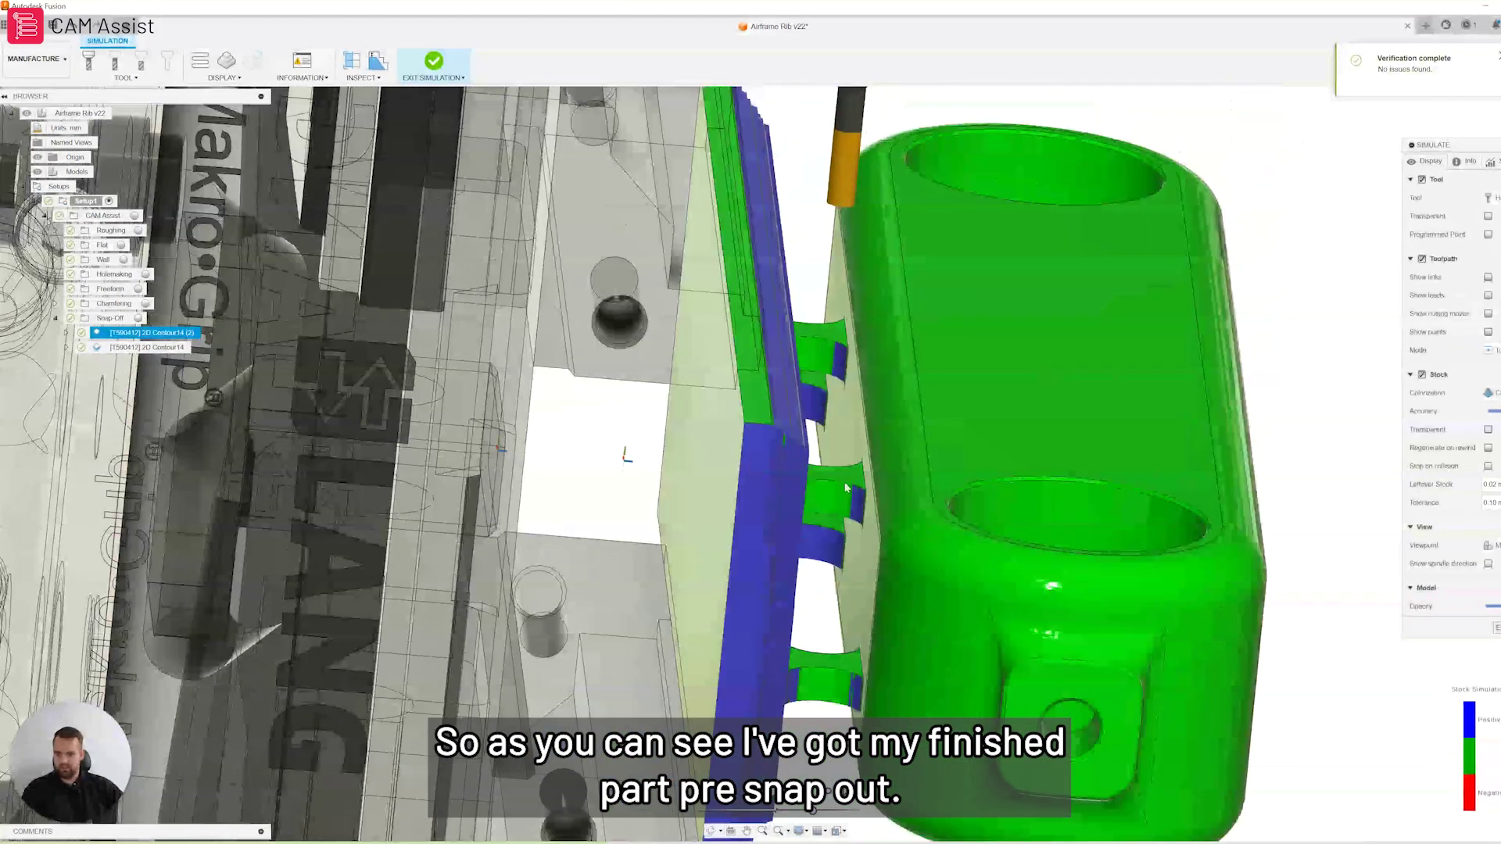
scroll(868, 475, down, 3)
shift+middle_drag(879, 471, 830, 473)
scroll(868, 444, up, 3)
scroll(876, 424, up, 3)
scroll(877, 422, down, 3)
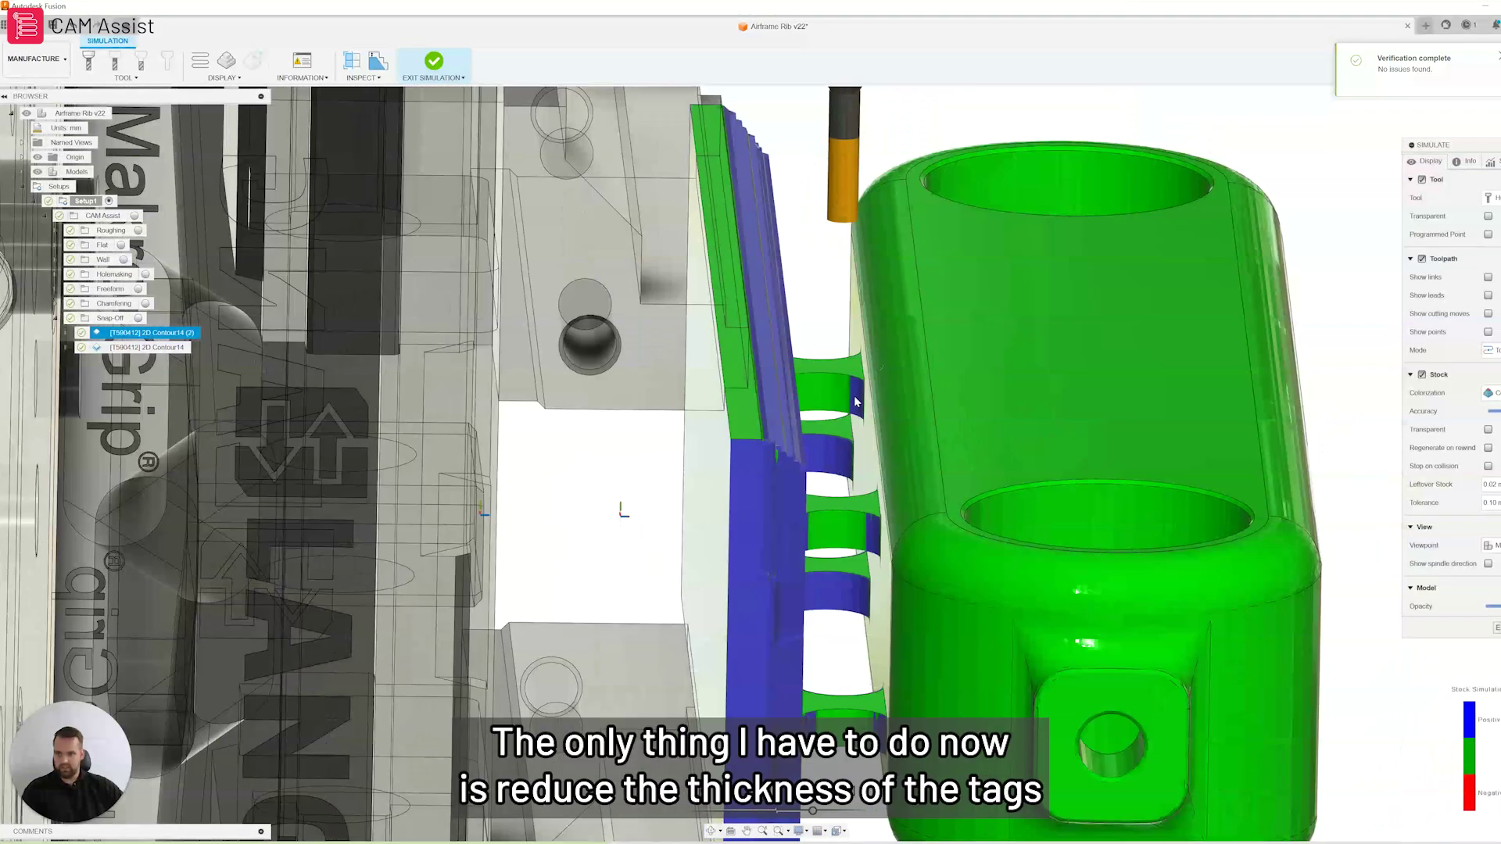
scroll(866, 391, up, 5)
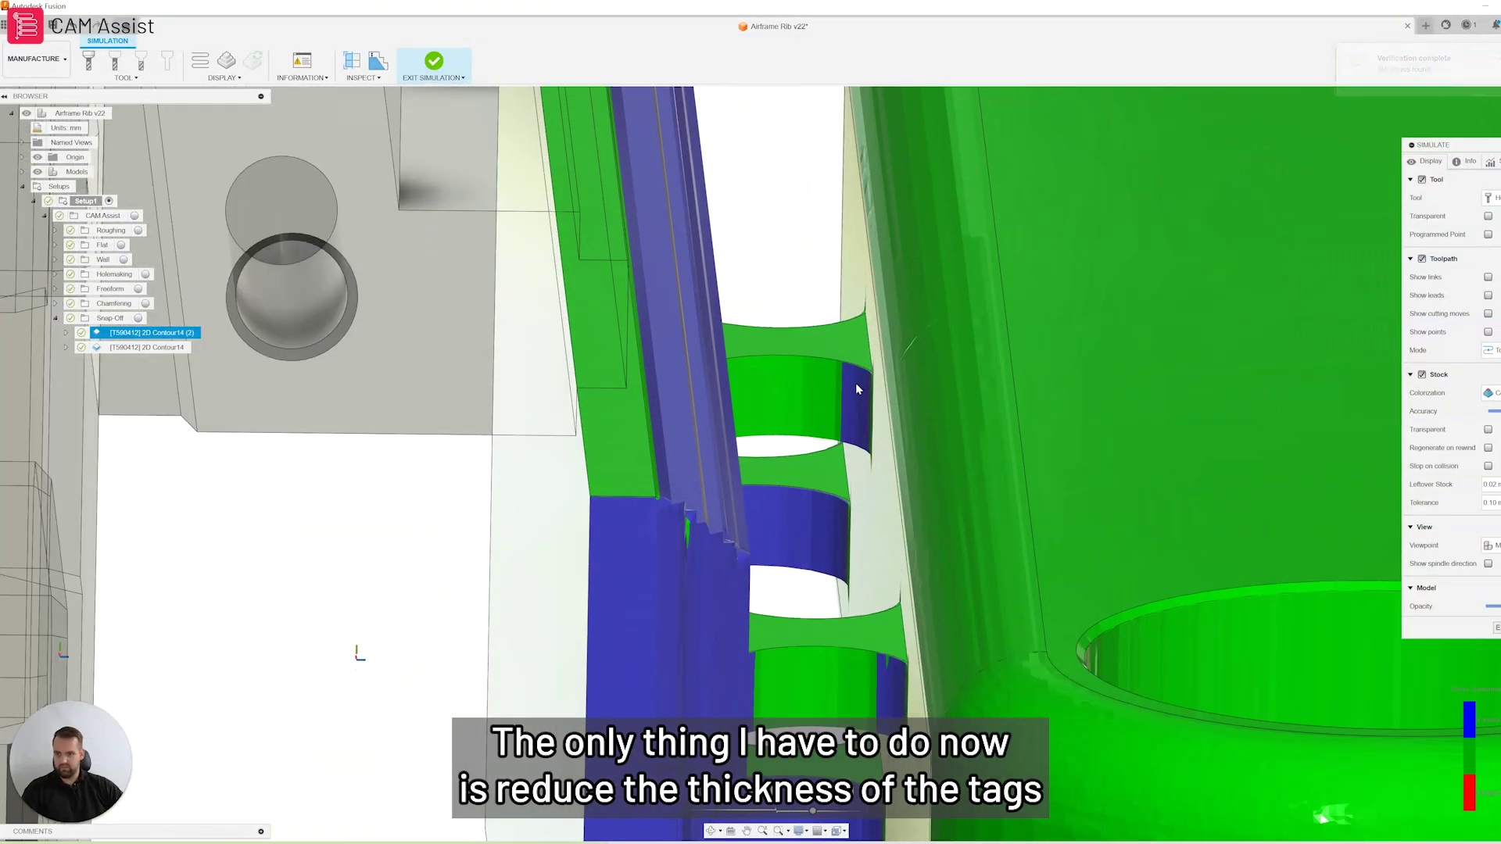
Examine the snap-off end mill's diameter against the row of tags between the rib and the base
scroll(855, 382, down, 4)
shift+middle_drag(862, 389, 865, 382)
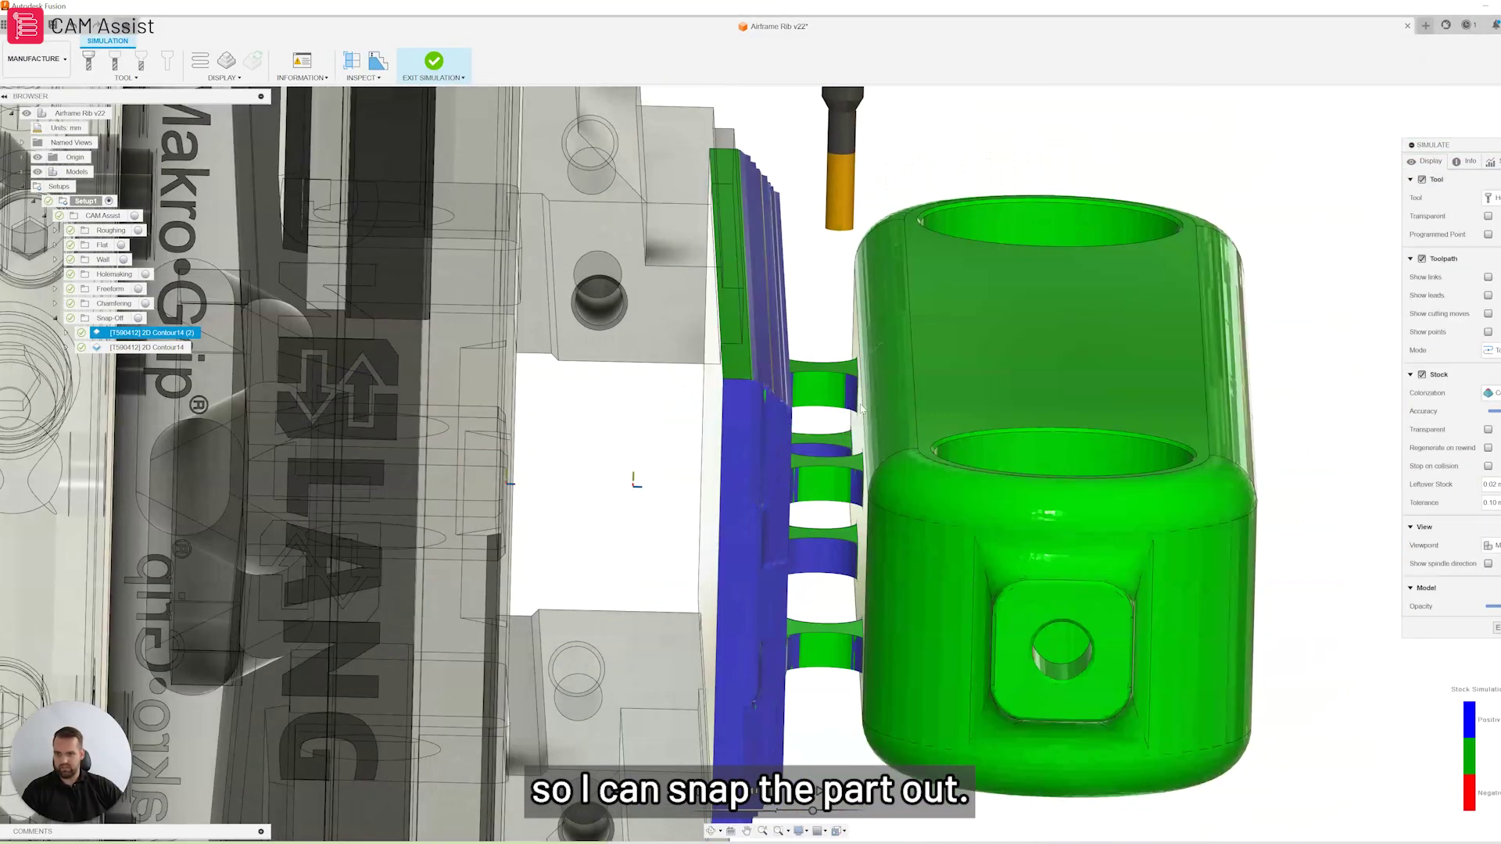
scroll(865, 386, down, 1)
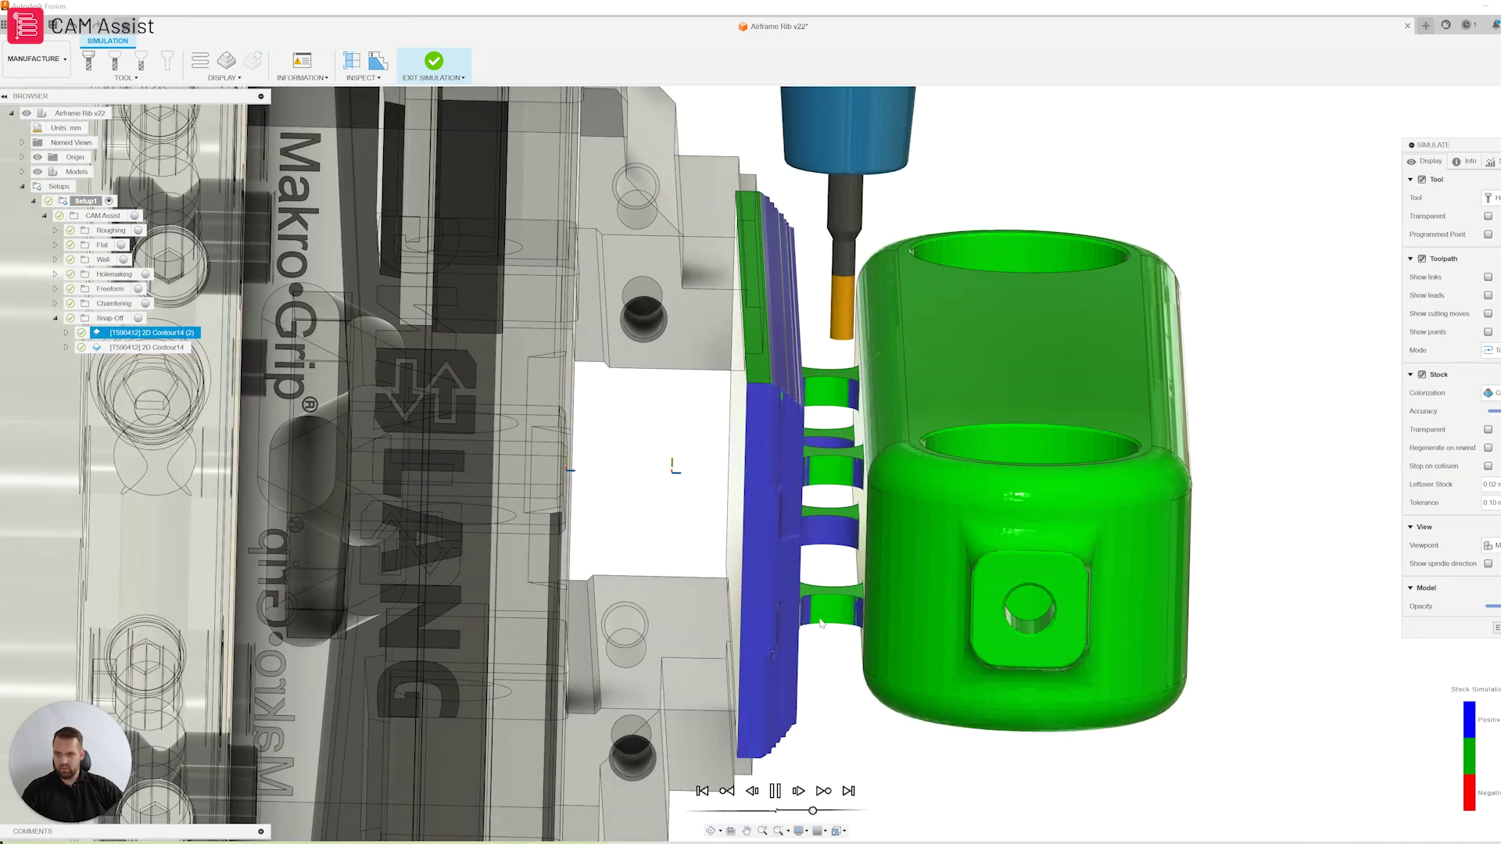
mouse_move(862, 364)
shift+middle_down()
mouse_move(870, 438)
mouse_move(854, 403)
mouse_move(864, 354)
shift+middle_up()
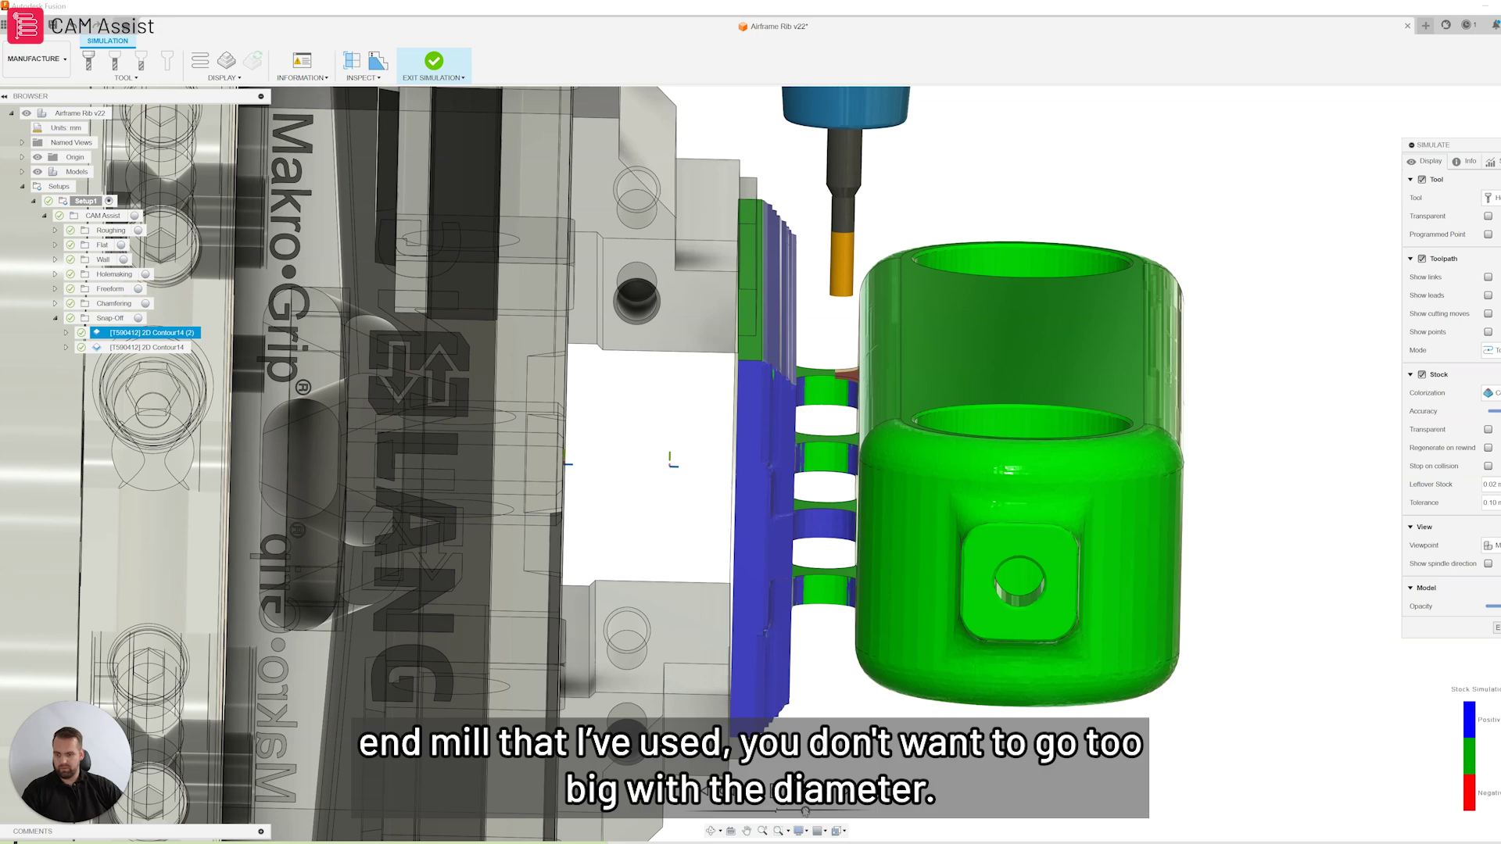
Inspect the snap-off tool's reach to the tags and the holder's clearance from the base profile and vice jaw
scroll(890, 387, up, 3)
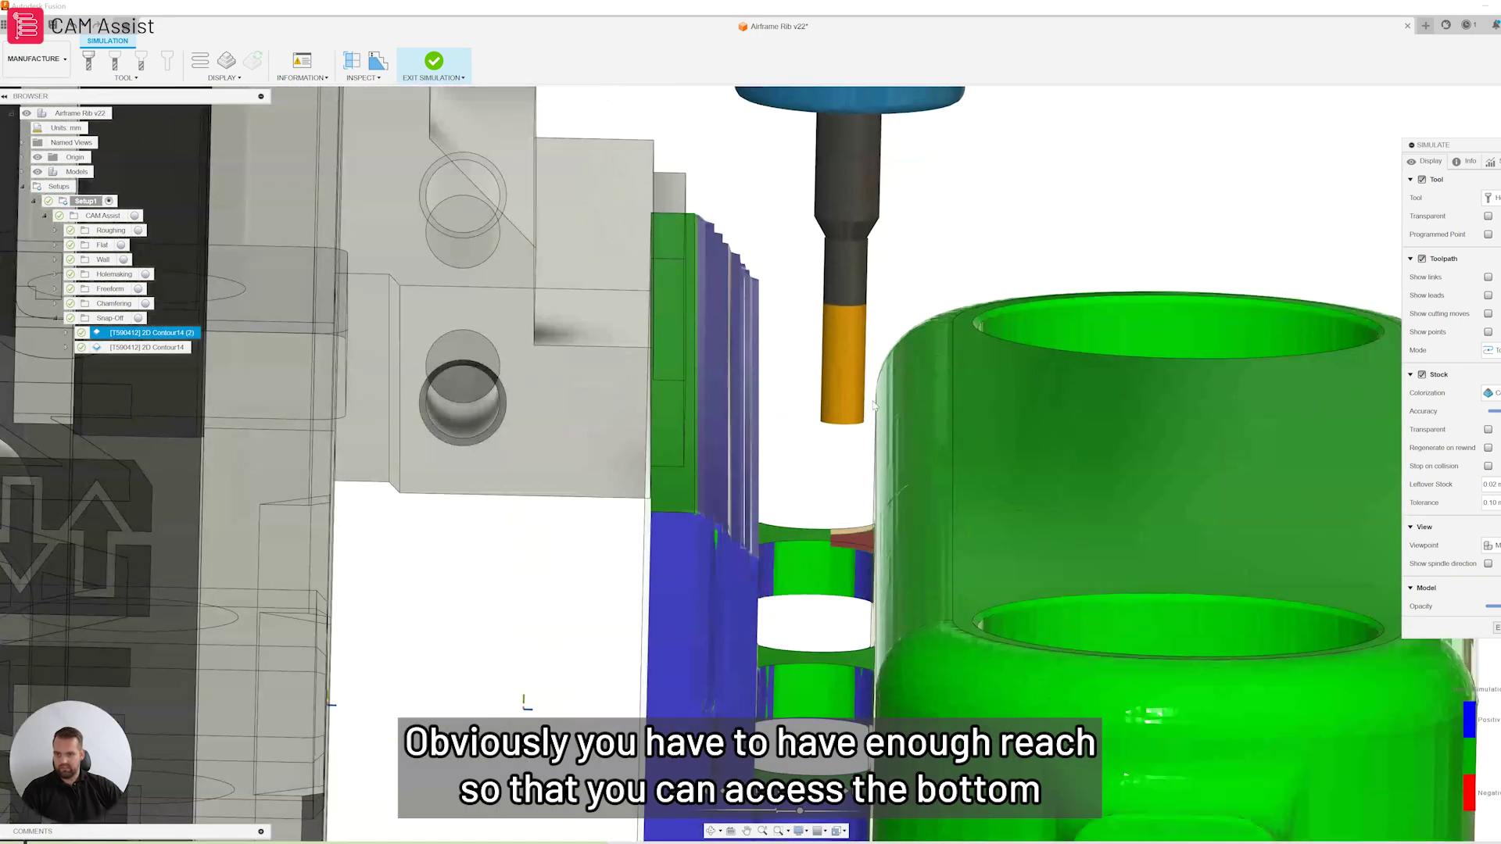
scroll(785, 360, down, 3)
scroll(807, 490, up, 1)
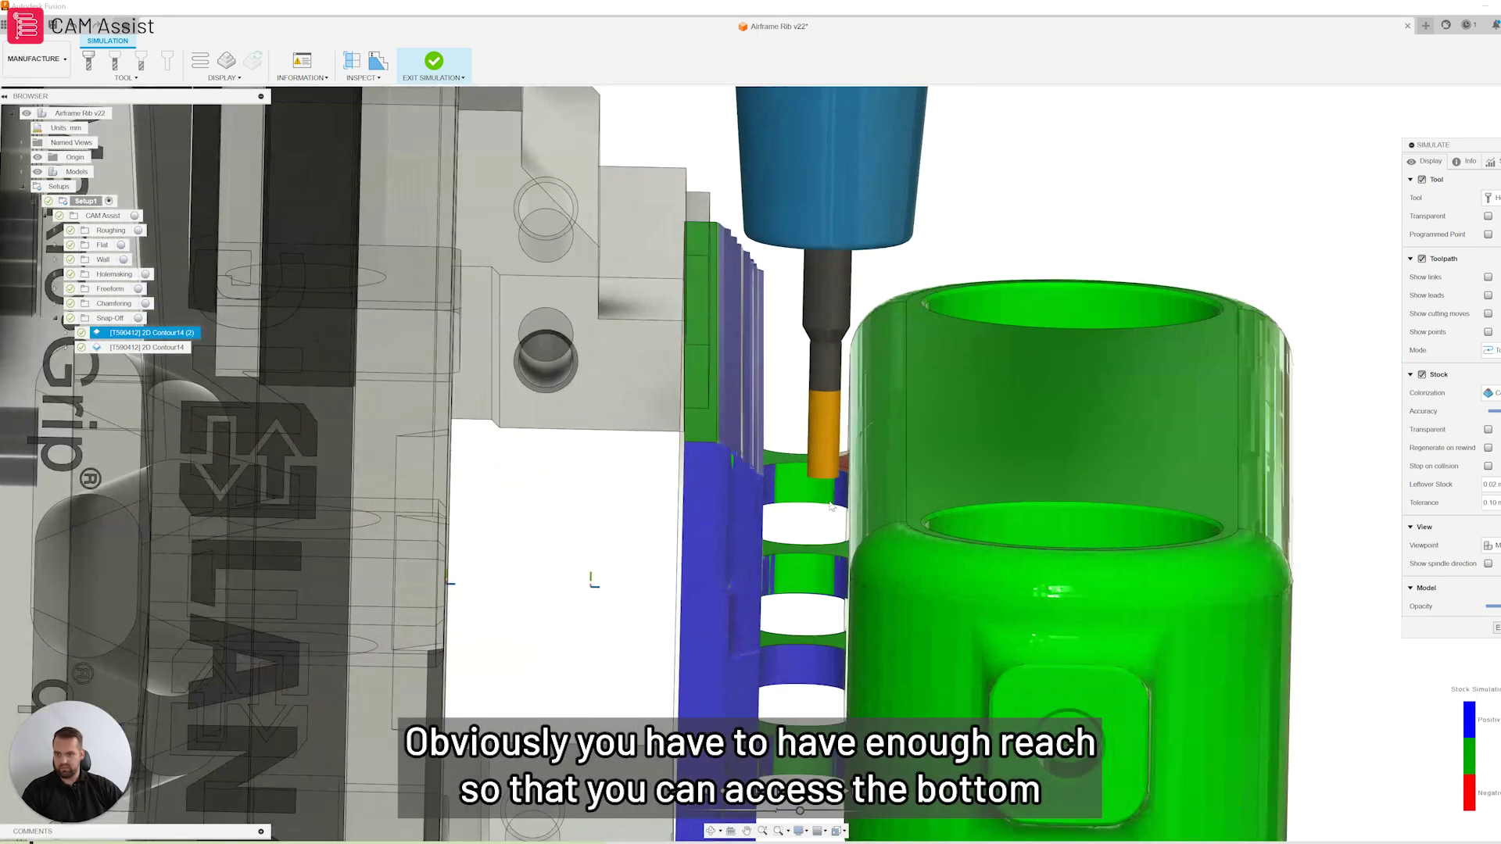
scroll(765, 472, down, 1)
shift+middle_drag(765, 471, 725, 355)
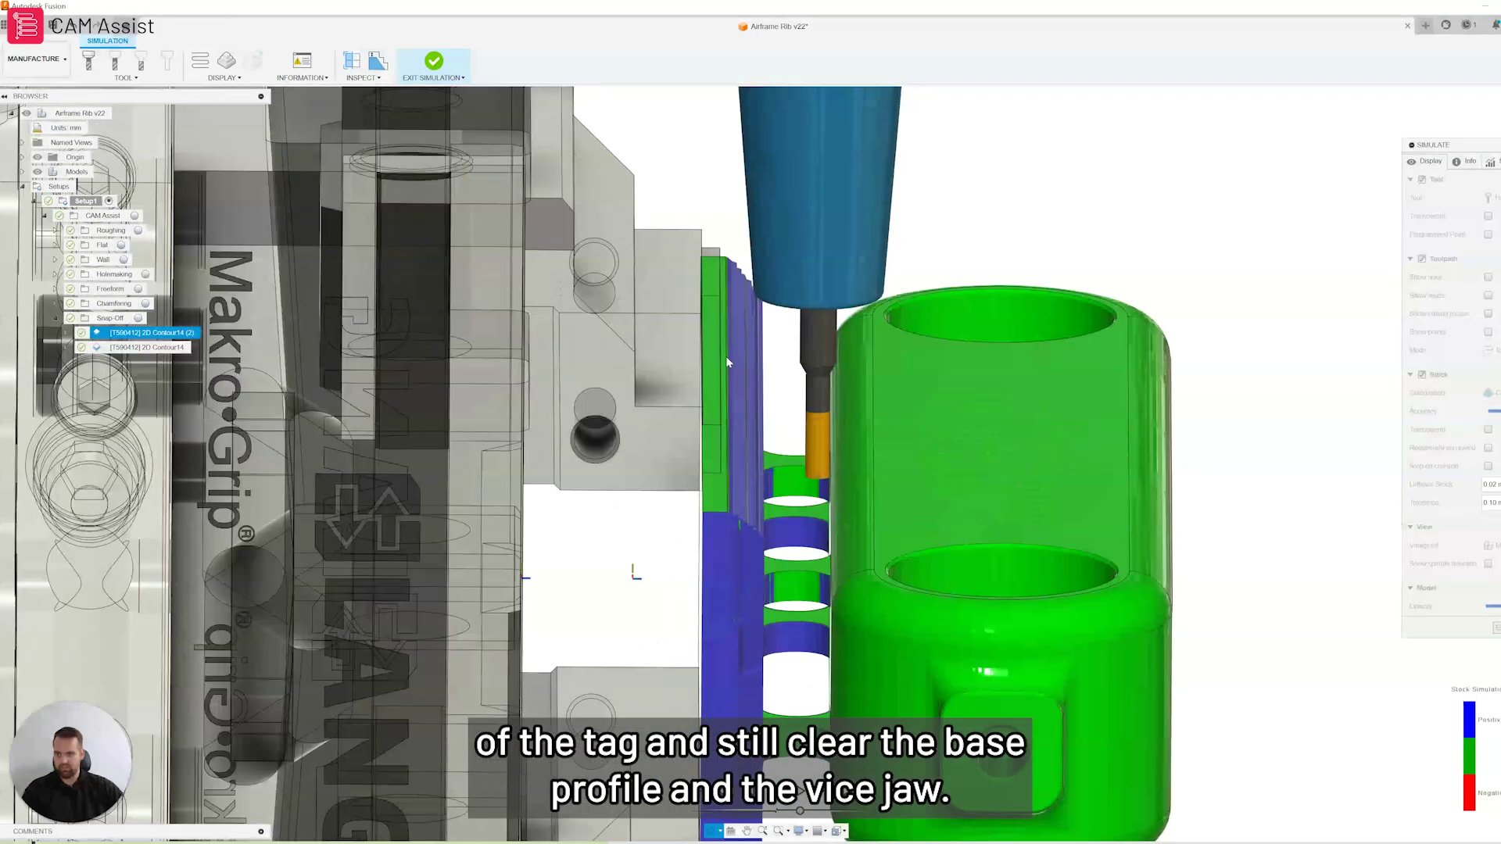
scroll(786, 352, down, 2)
scroll(805, 405, up, 4)
mouse_move(805, 407)
shift+middle_down()
mouse_move(887, 414)
mouse_move(804, 420)
mouse_move(793, 378)
mouse_move(788, 410)
shift+middle_up()
scroll(805, 405, up, 3)
scroll(786, 411, down, 2)
scroll(792, 430, up, 2)
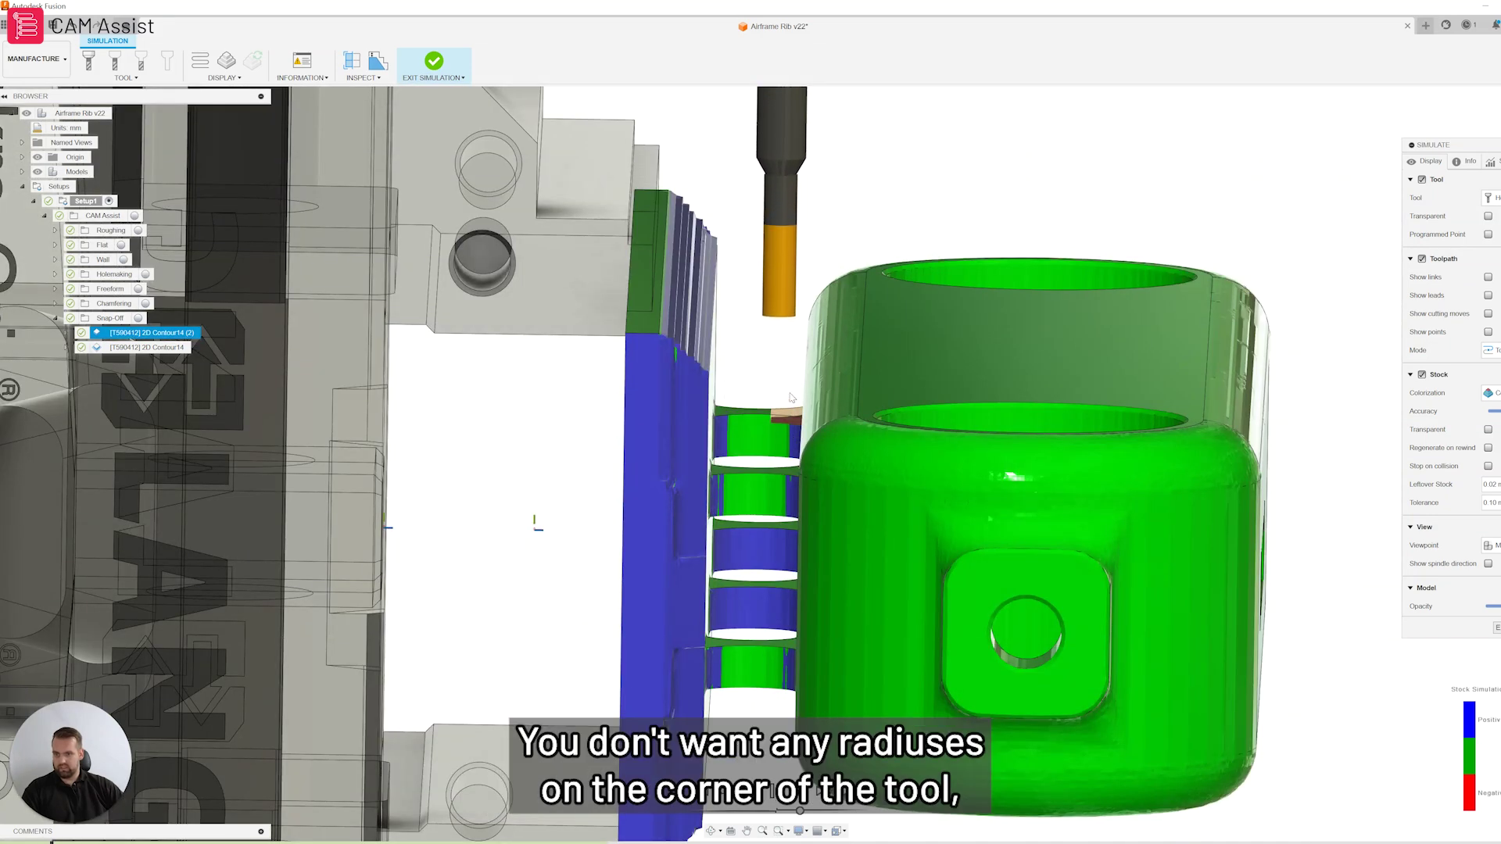
Examine the end mill's corner and the material it removes where the first tag meets the rib
shift+middle_drag(796, 413, 795, 422)
scroll(793, 427, up, 2)
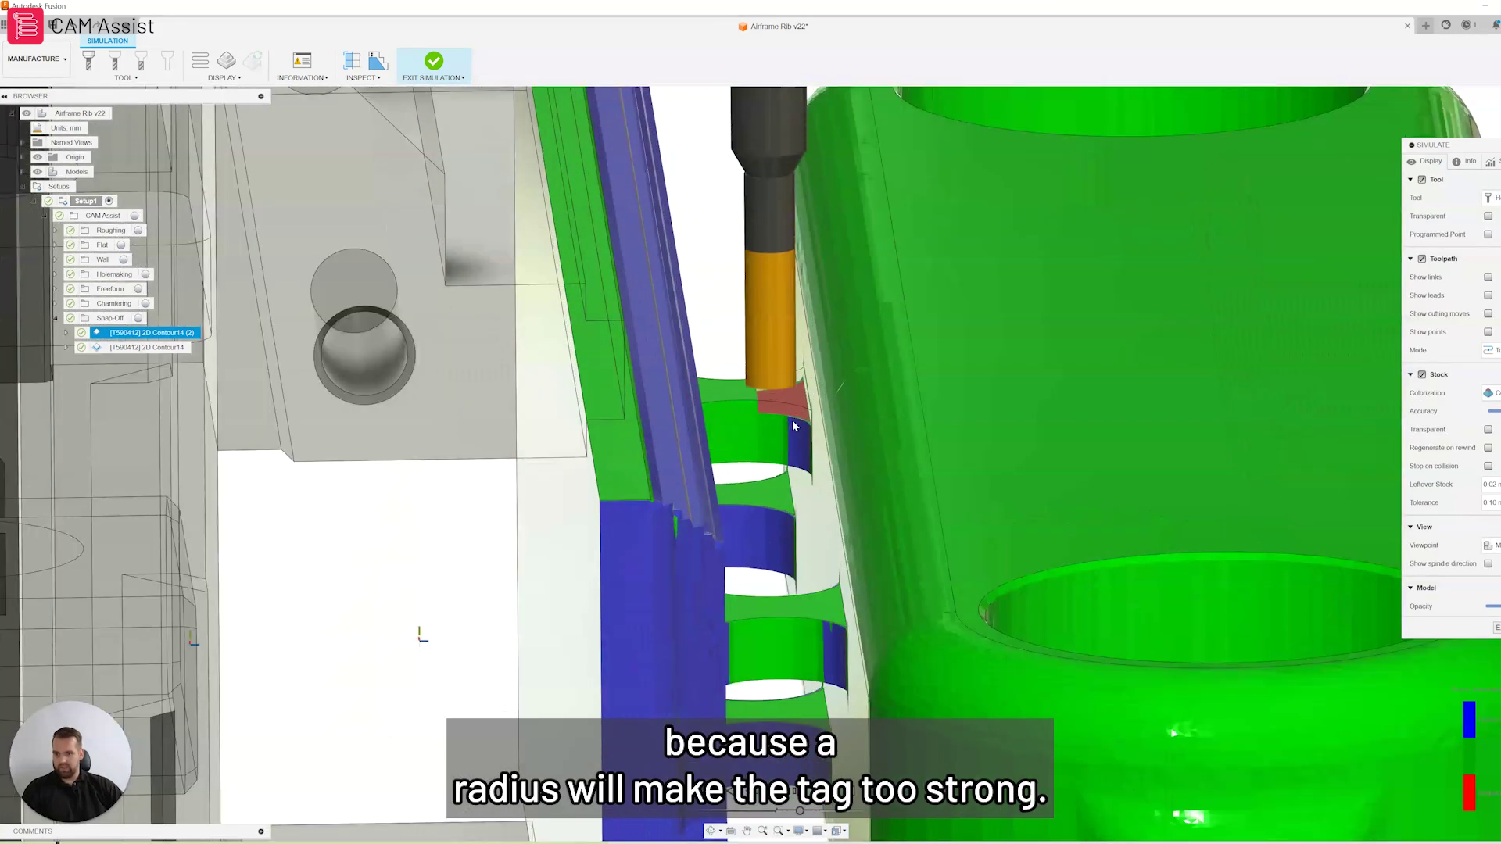
scroll(763, 402, down, 2)
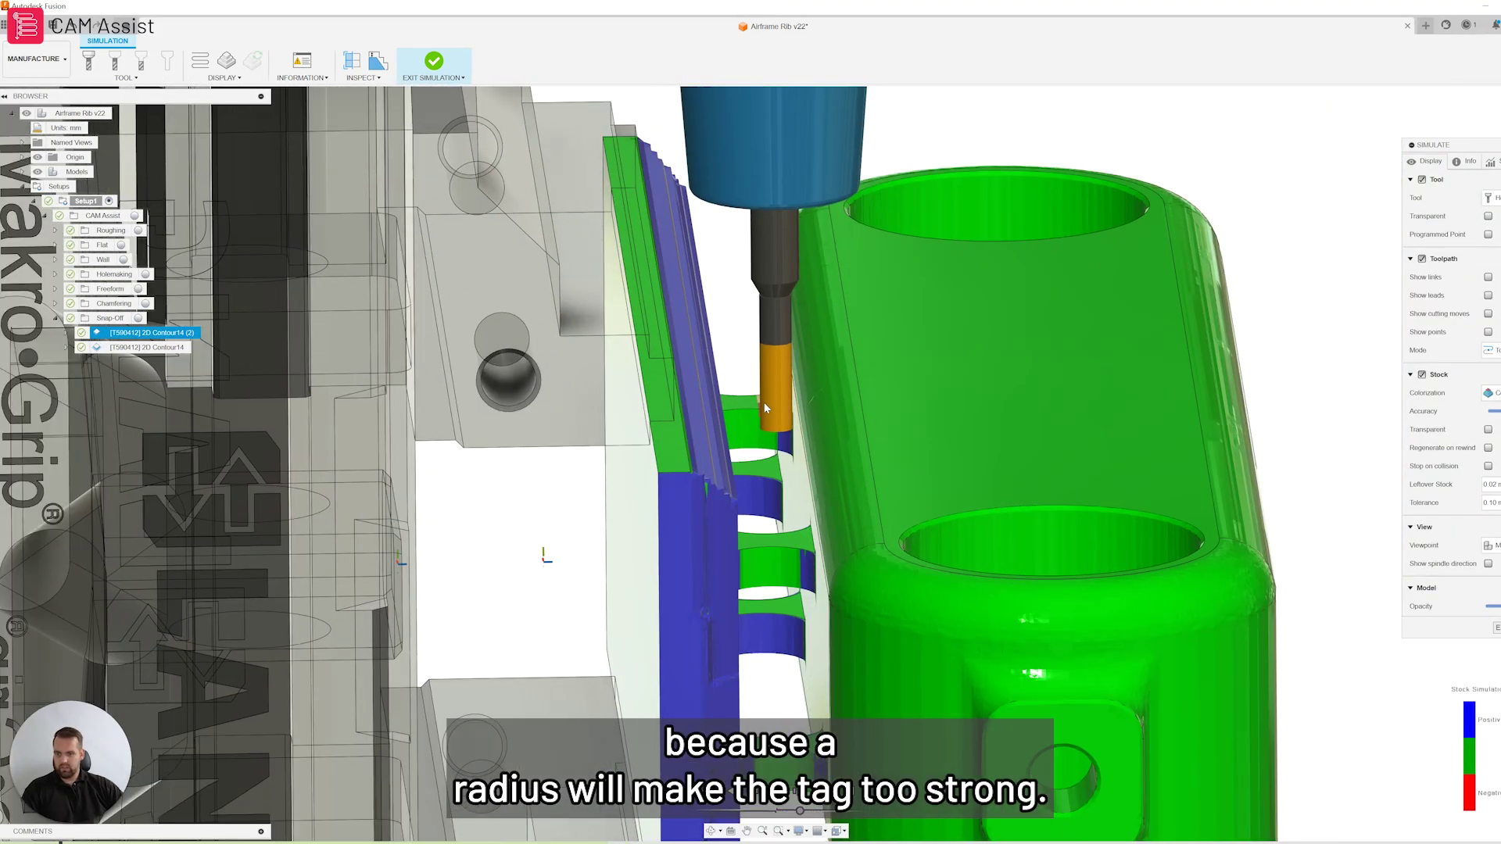
scroll(767, 407, up, 2)
scroll(788, 418, up, 1)
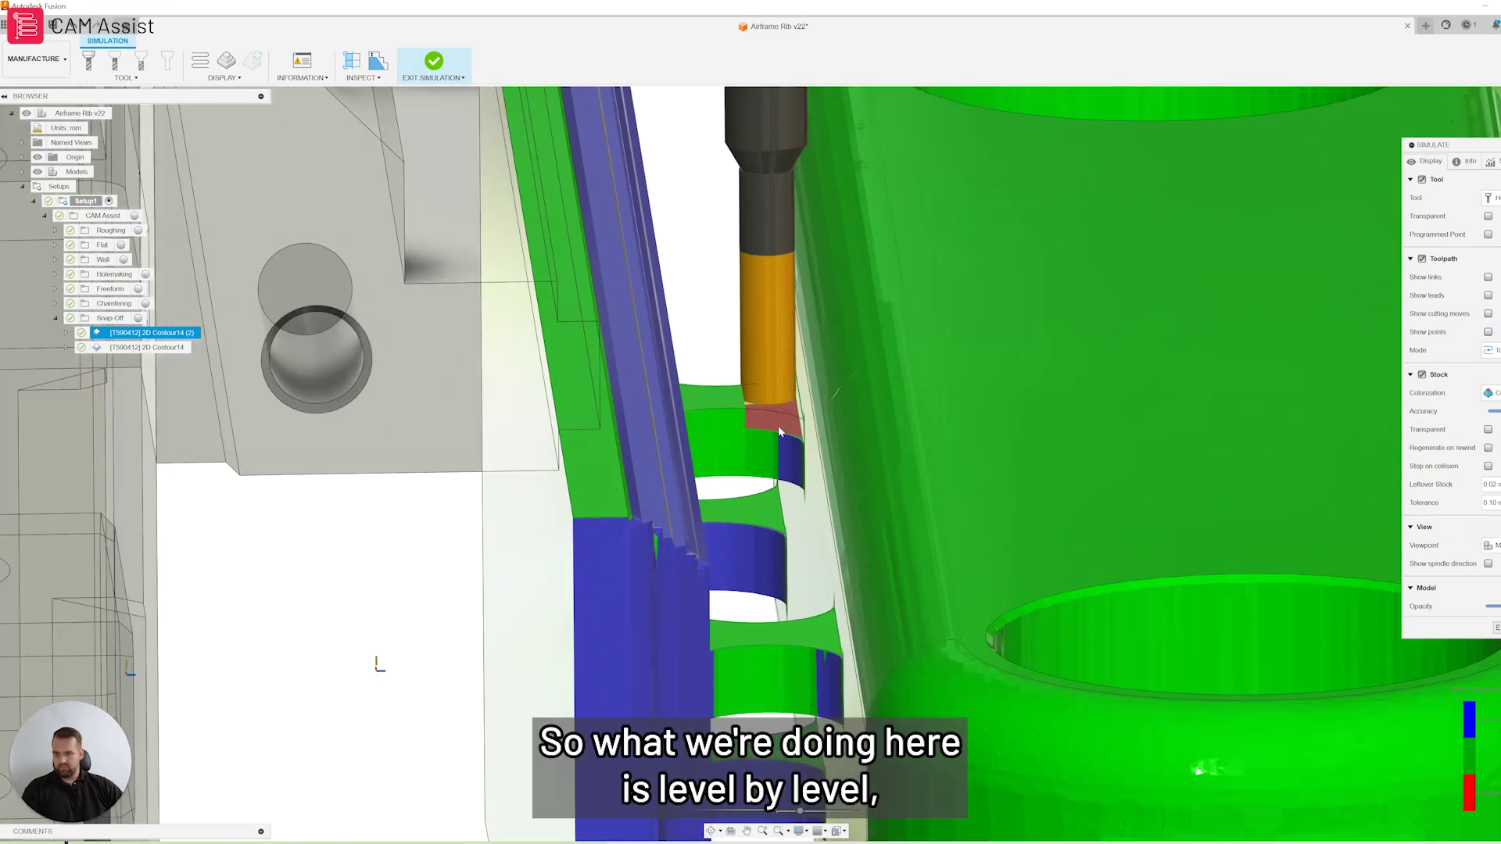
scroll(776, 440, down, 1)
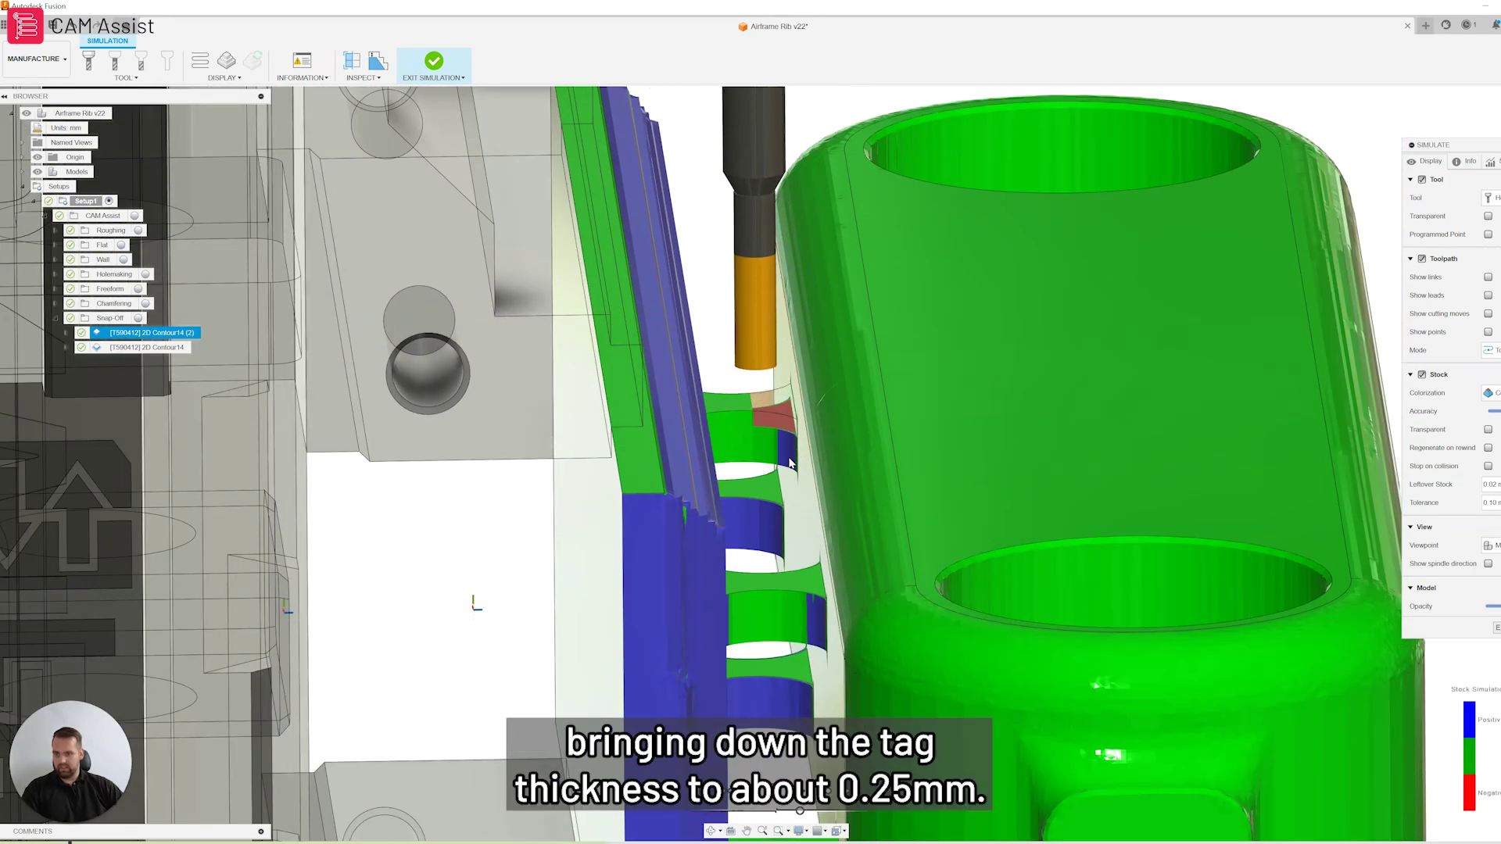
scroll(750, 443, down, 5)
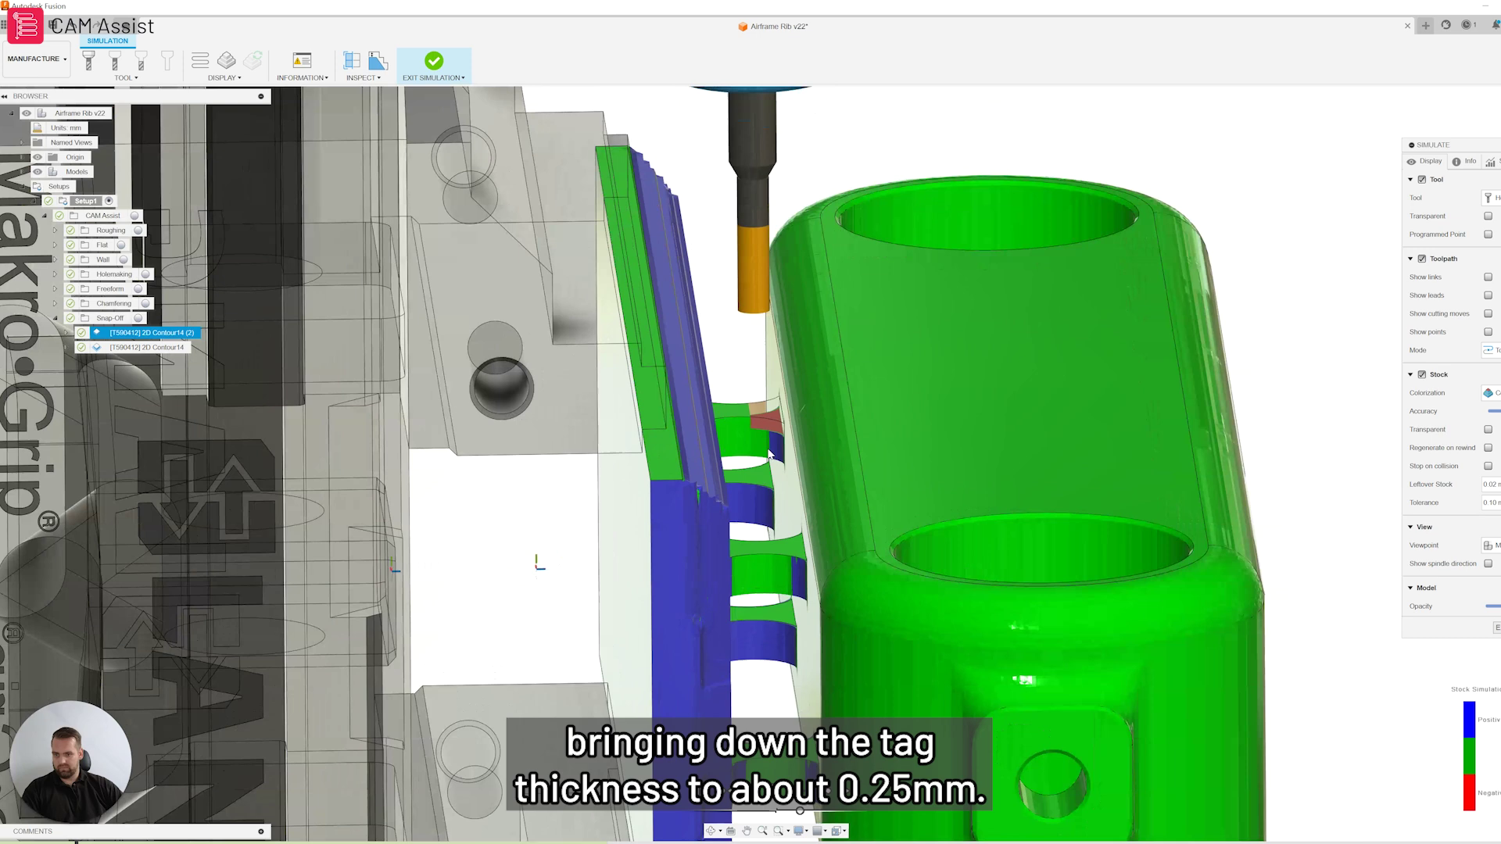
scroll(766, 438, up, 2)
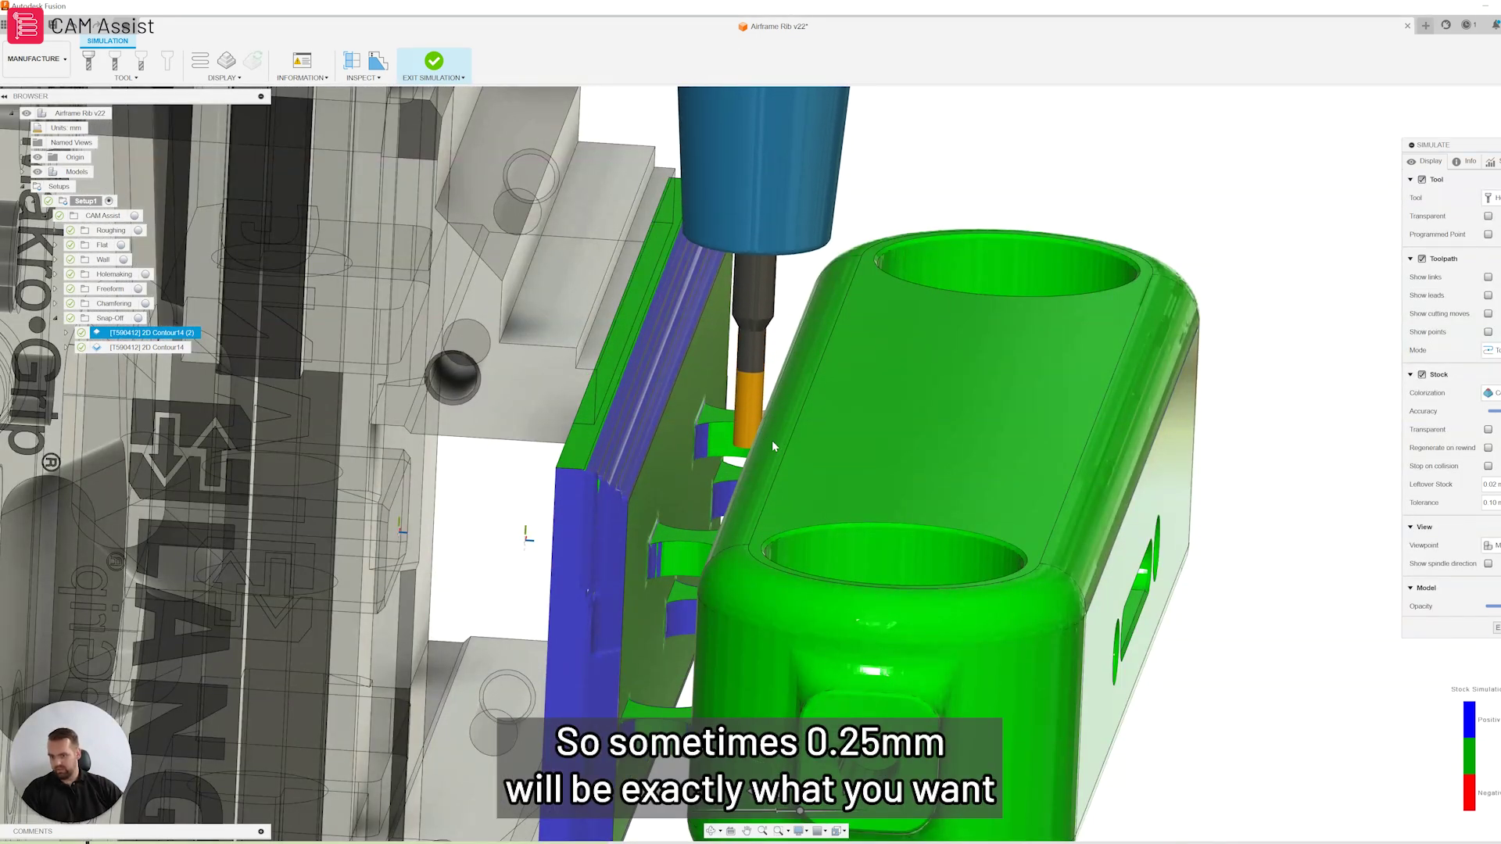
scroll(798, 432, down, 2)
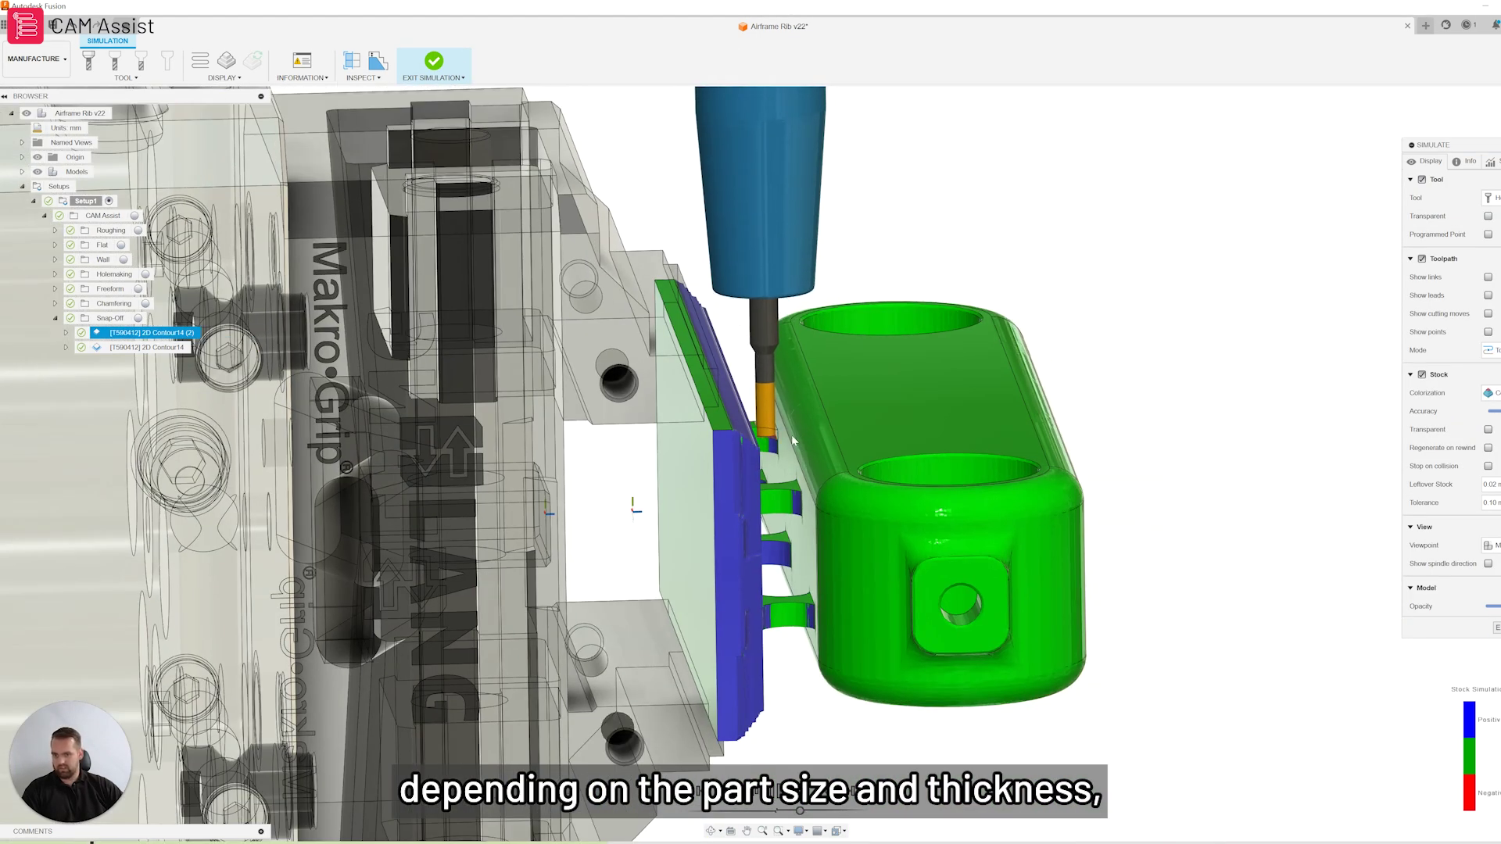
Inspect the successive step-downs of 2D Contour14 (2) as they thin the tag beside the rib wall
mouse_move(805, 434)
shift+middle_down()
mouse_move(735, 446)
mouse_move(788, 419)
mouse_move(818, 434)
shift+middle_up()
scroll(743, 442, up, 2)
scroll(800, 434, down, 2)
scroll(788, 419, up, 2)
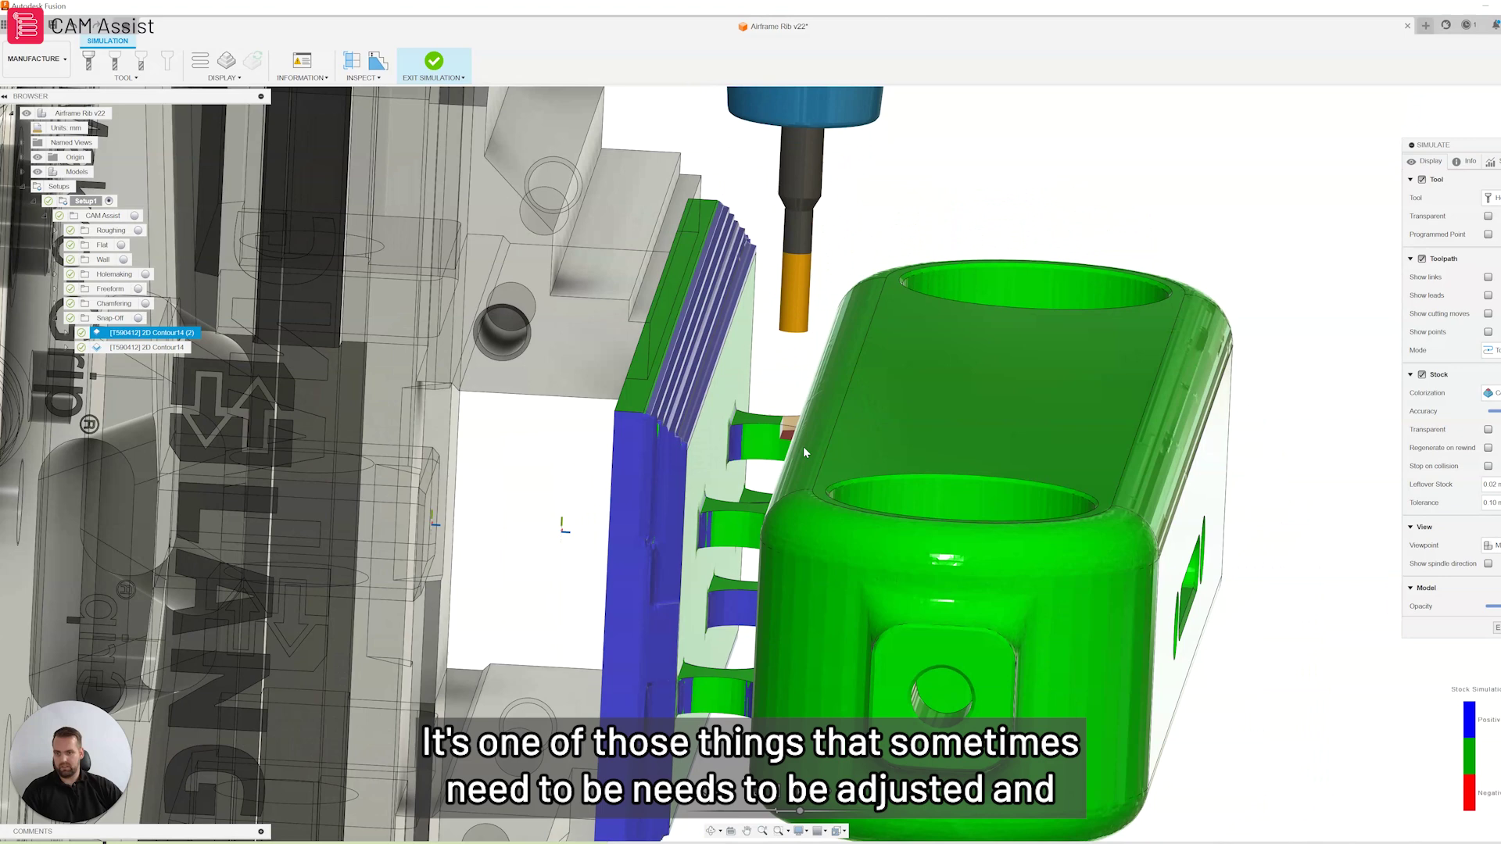
scroll(804, 447, down, 1)
shift+middle_drag(820, 438, 810, 434)
scroll(810, 433, up, 4)
scroll(807, 429, up, 2)
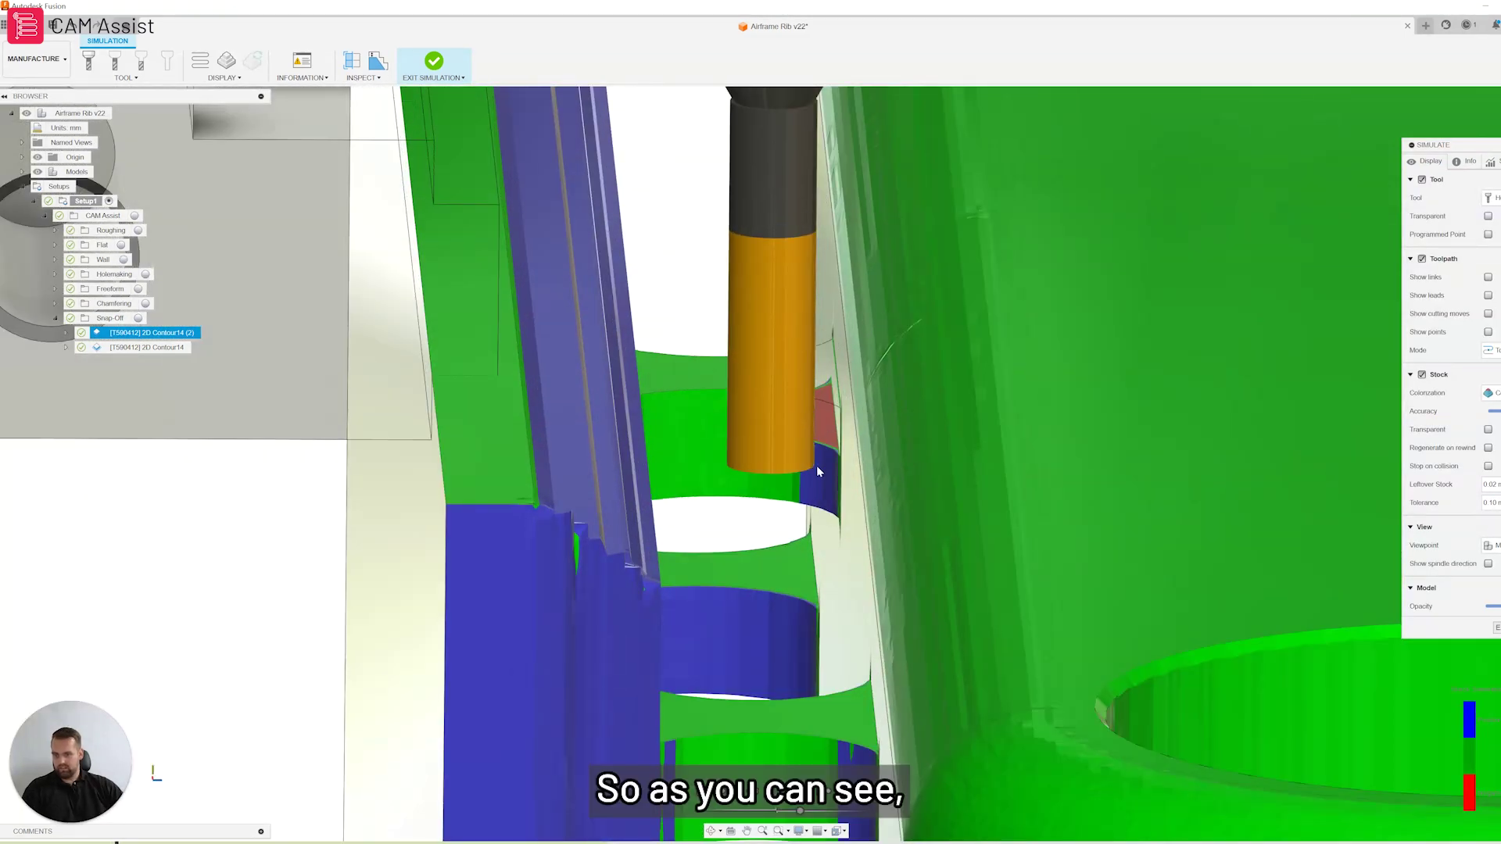
scroll(801, 442, down, 3)
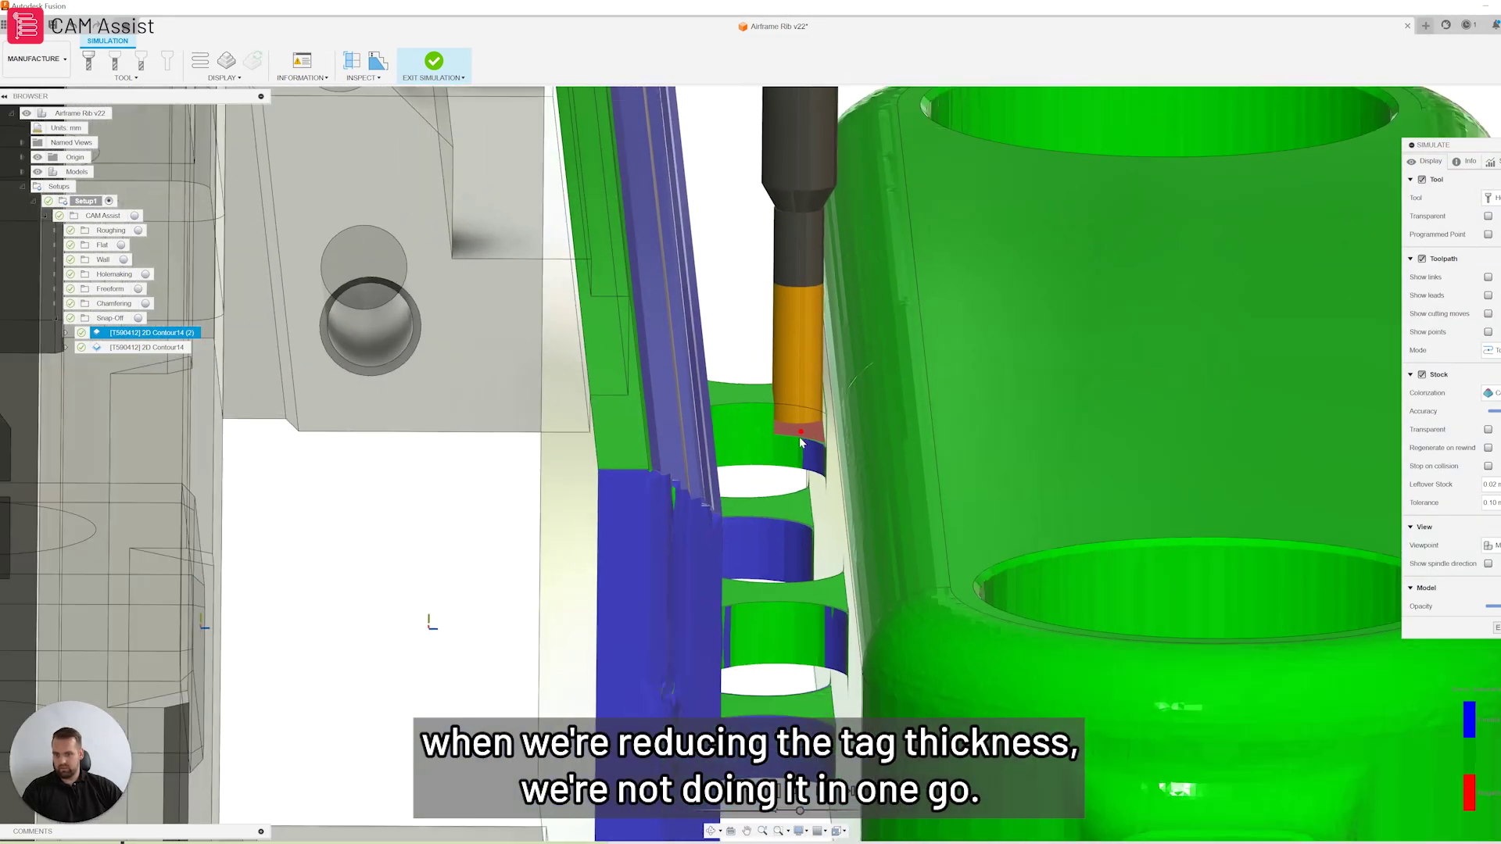
scroll(800, 443, down, 2)
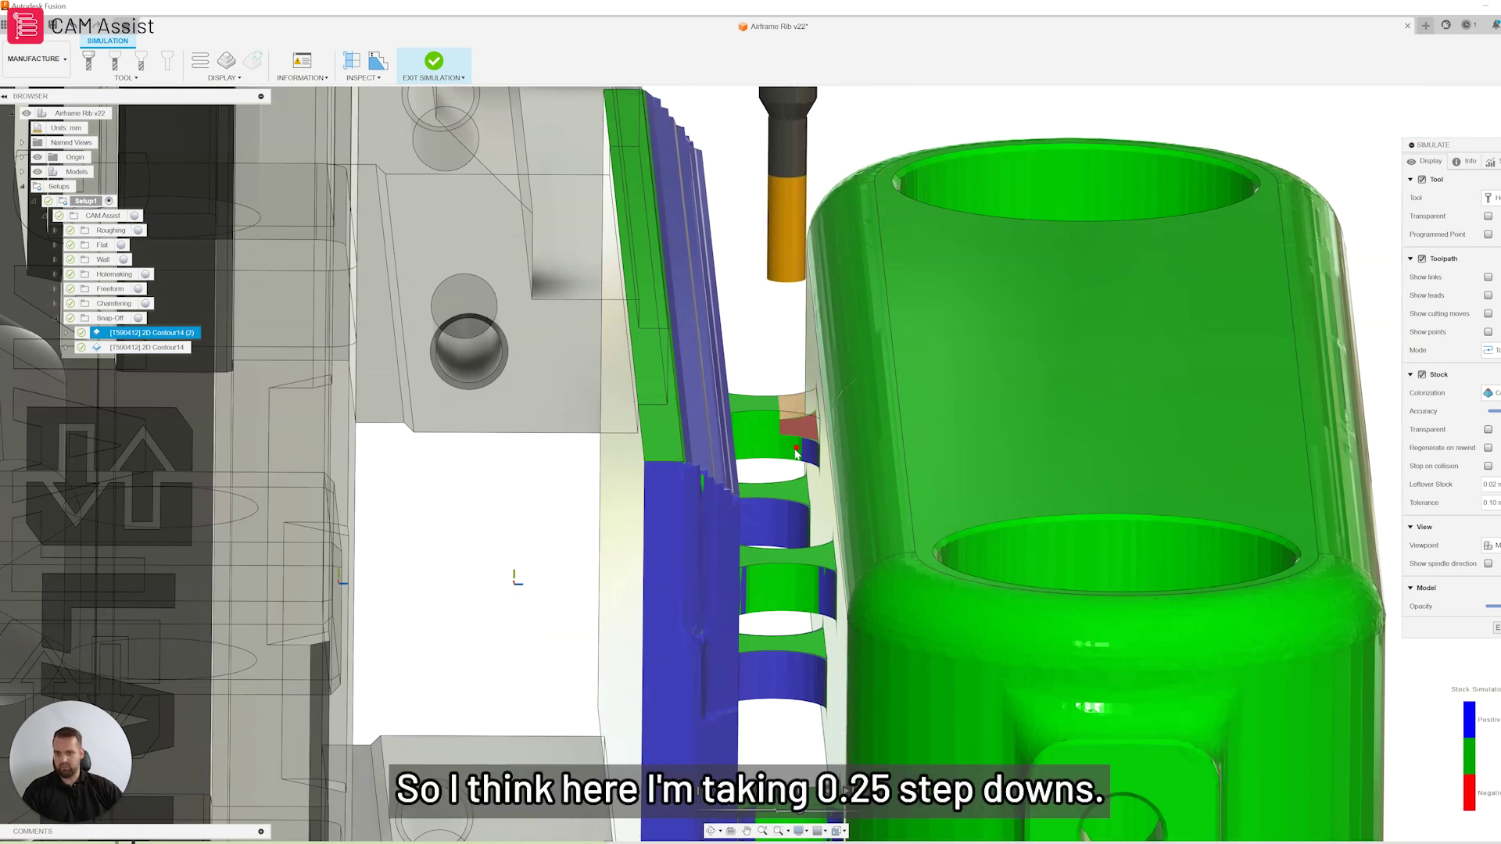
scroll(799, 451, down, 2)
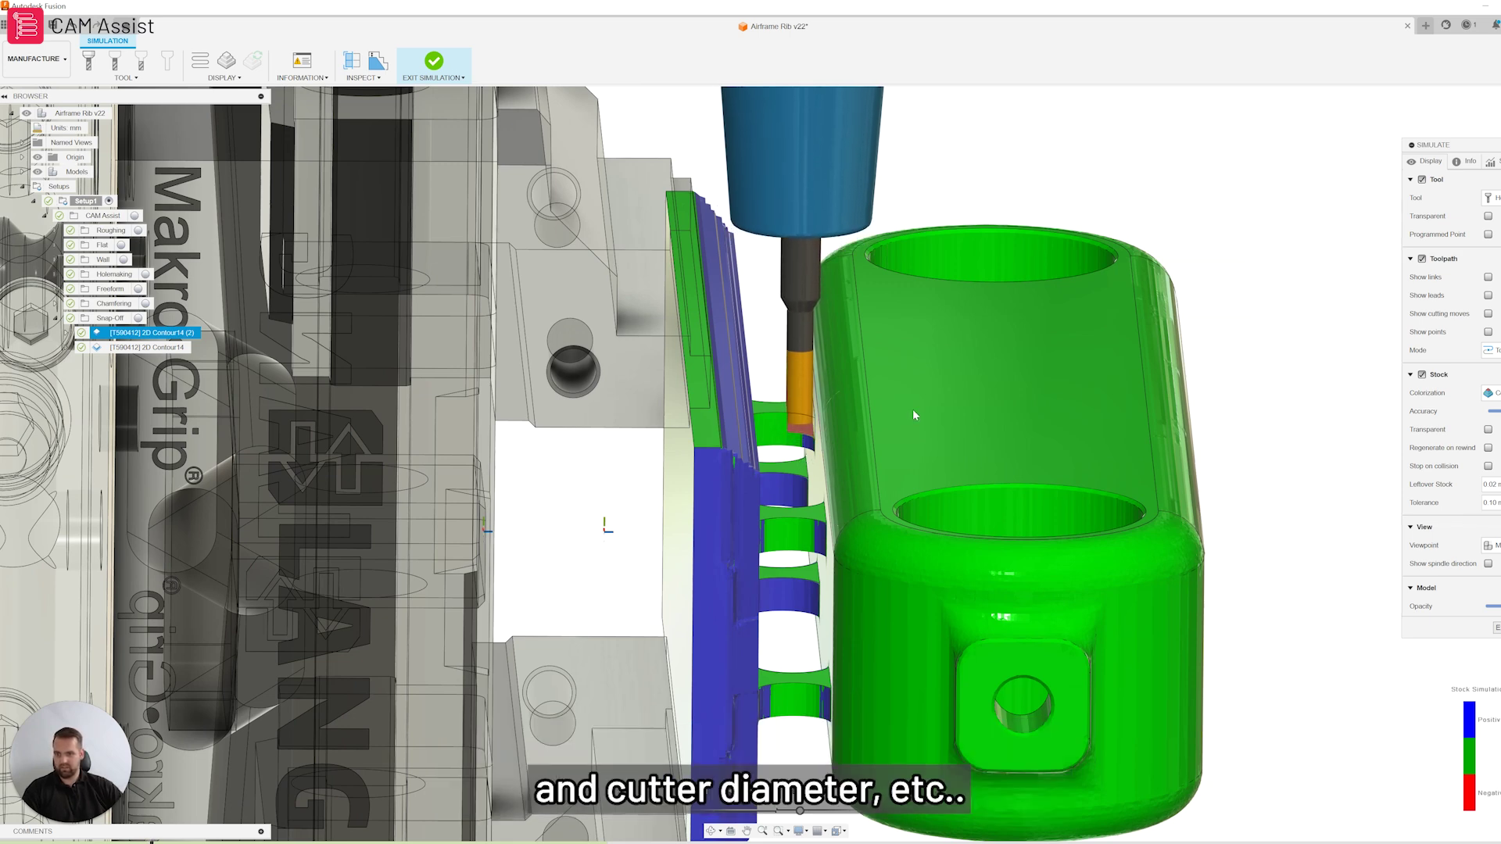
Speed up the simulation playback to advance into the second snap-off toolpath, 2D Contour14
mouse_move(913, 409)
shift+middle_down()
mouse_move(868, 413)
mouse_move(910, 394)
shift+middle_up()
drag(800, 811, 813, 811)
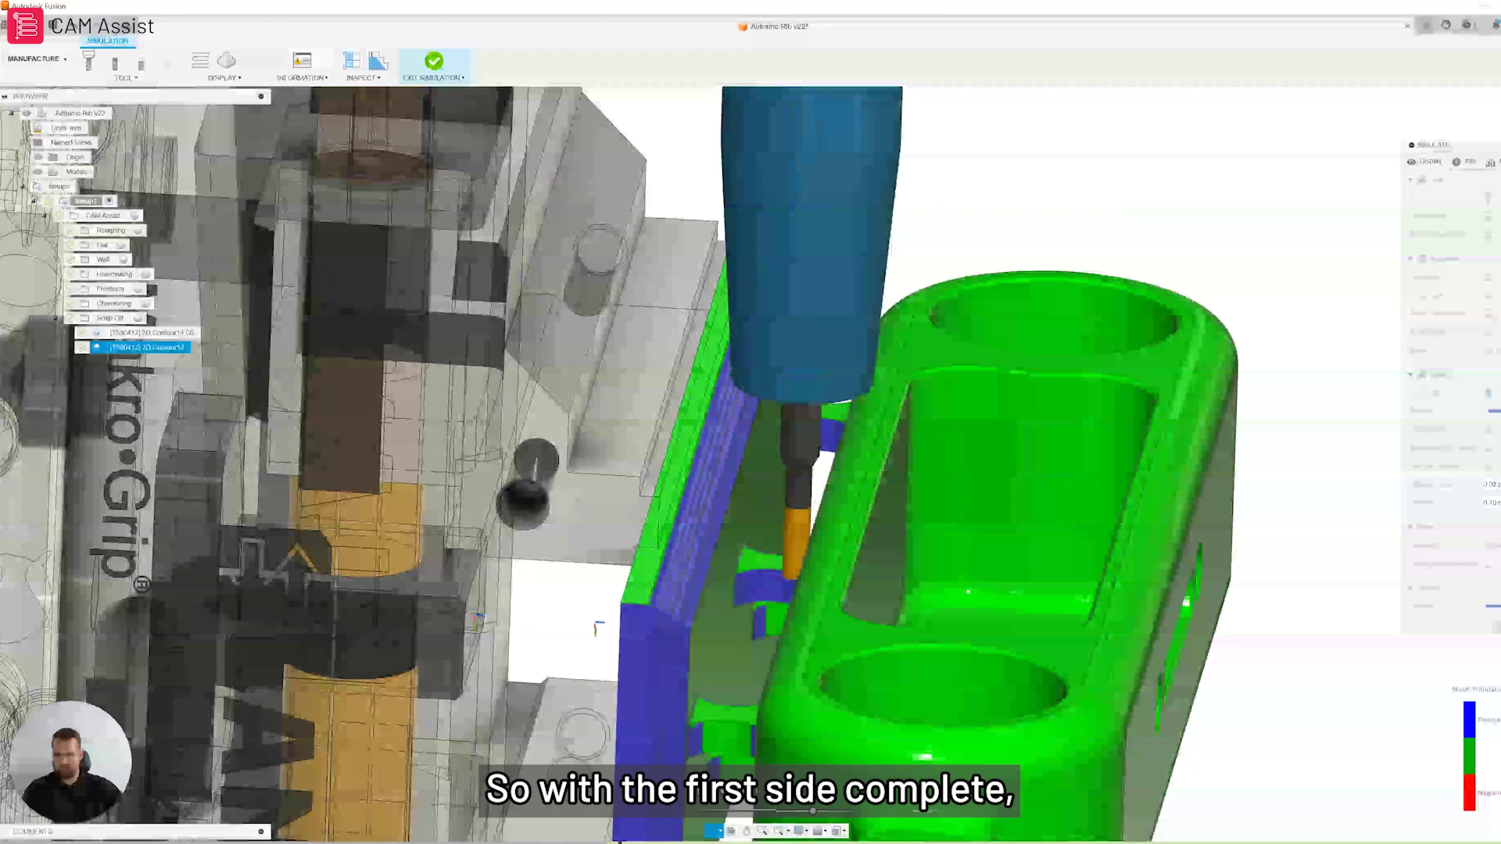
scroll(873, 469, down, 5)
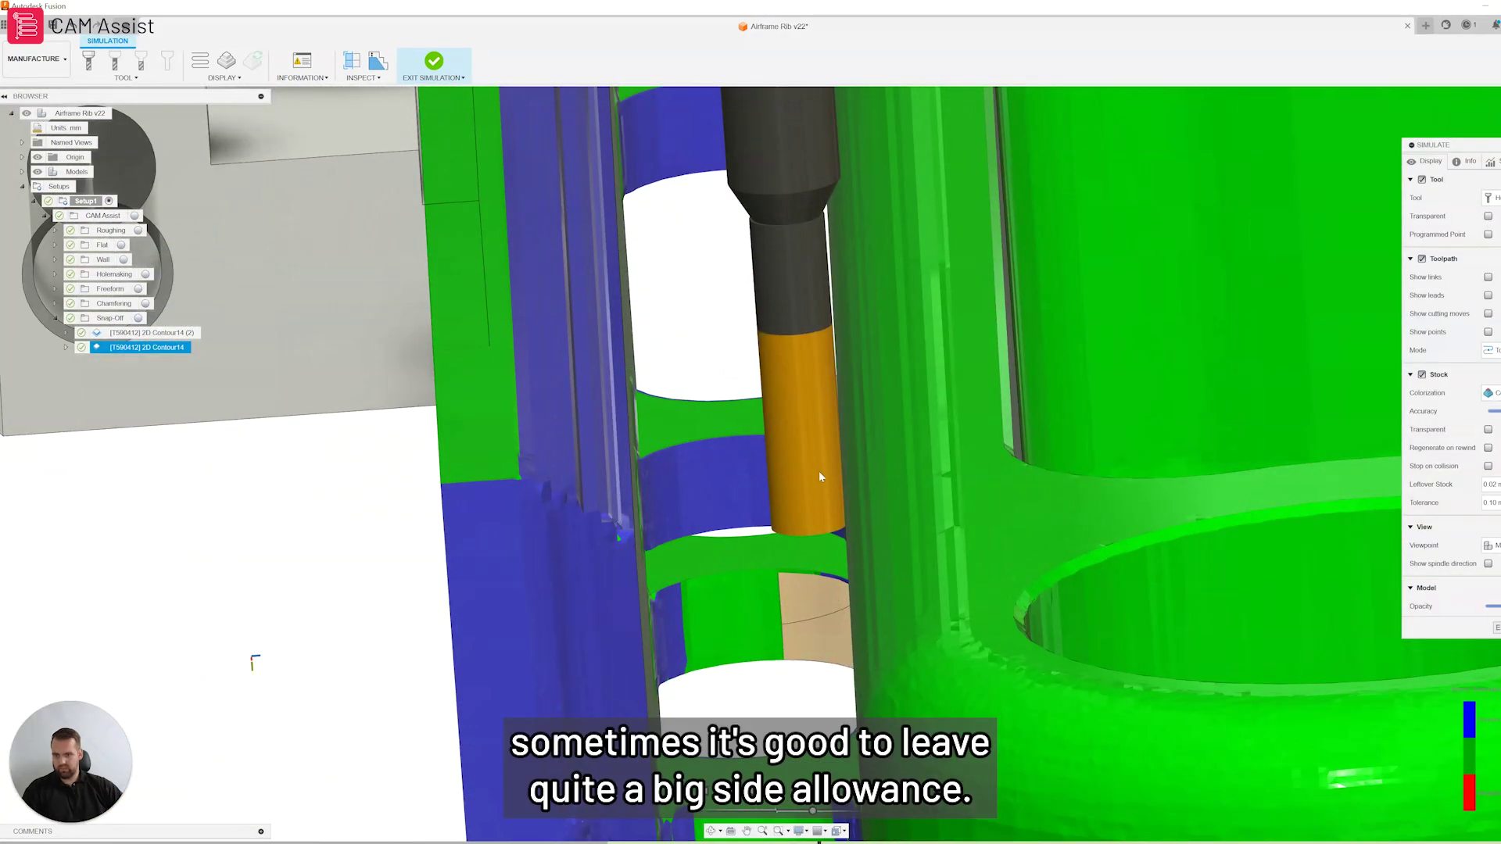
Examine the 2D Contour14 cut on the tags' other side and the side allowance next to the rib face
mouse_move(824, 469)
shift+middle_down()
mouse_move(836, 509)
mouse_move(833, 494)
shift+middle_up()
scroll(804, 483, down, 3)
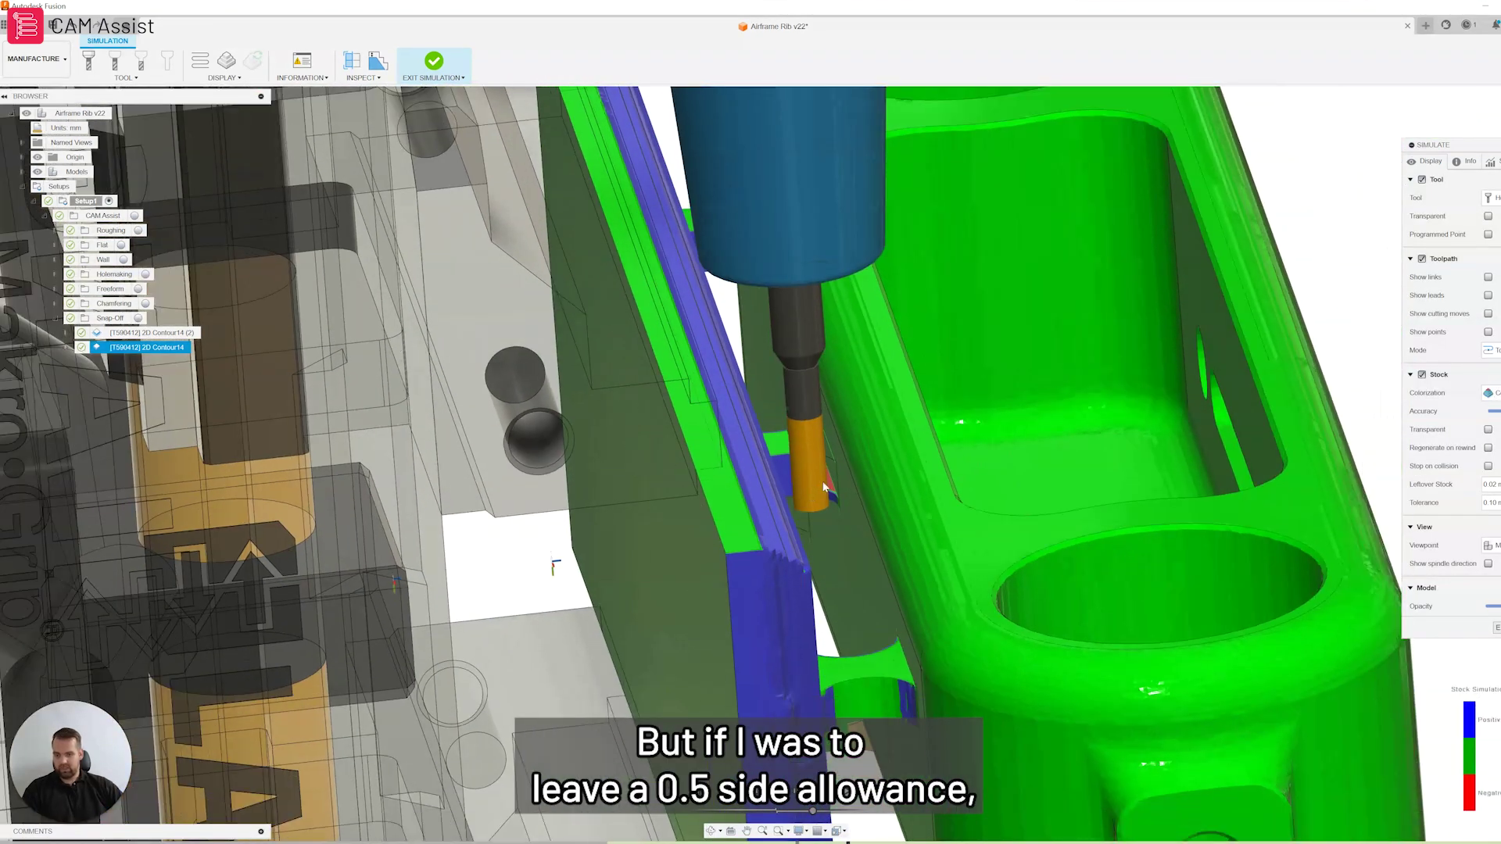
scroll(834, 472, up, 5)
shift+middle_drag(832, 484, 821, 438)
scroll(818, 439, up, 2)
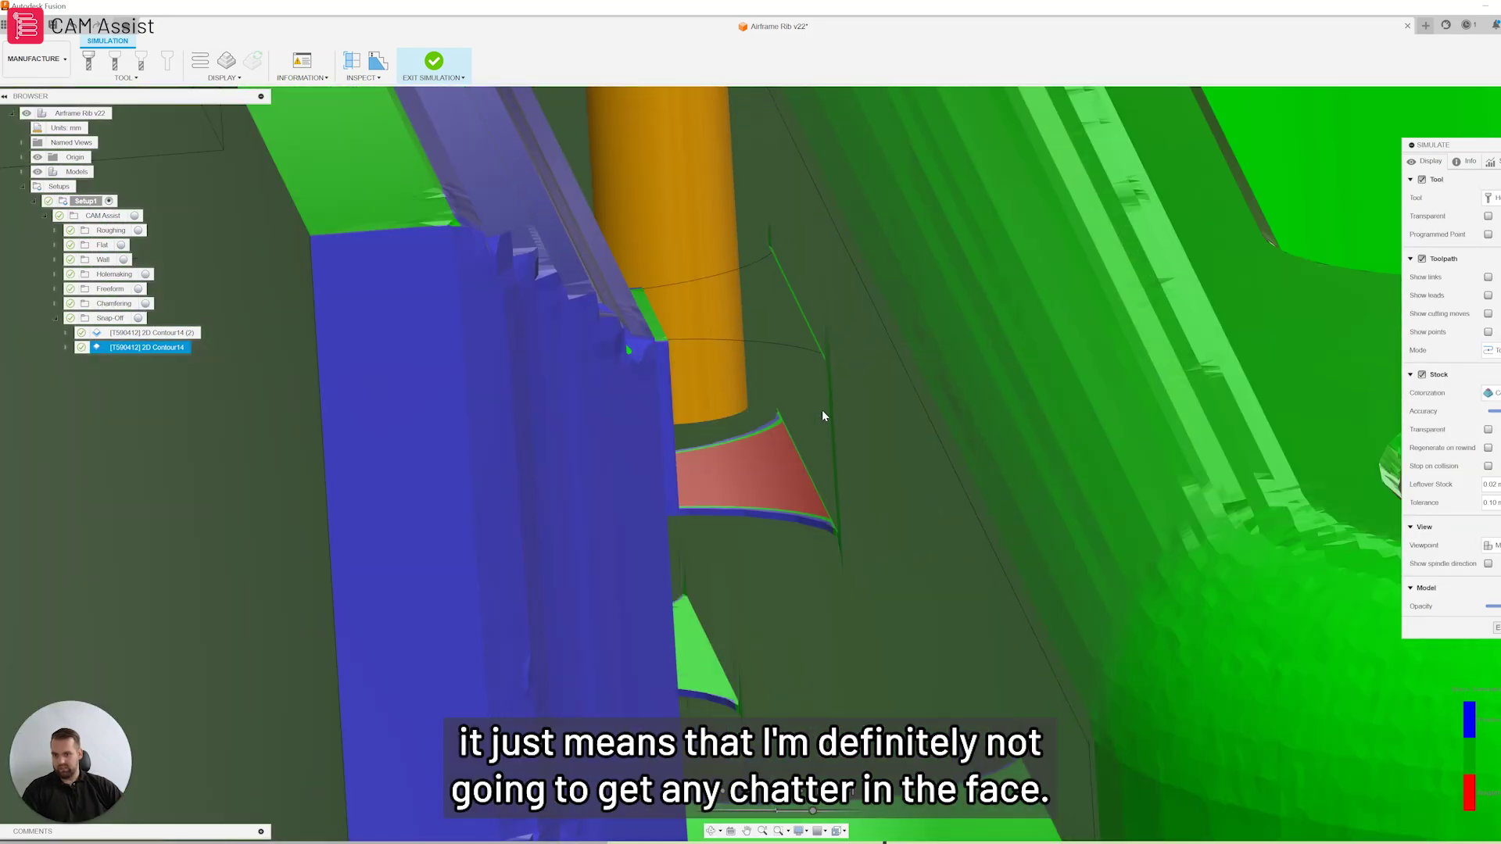
shift+middle_drag(823, 416, 795, 405)
scroll(824, 393, down, 3)
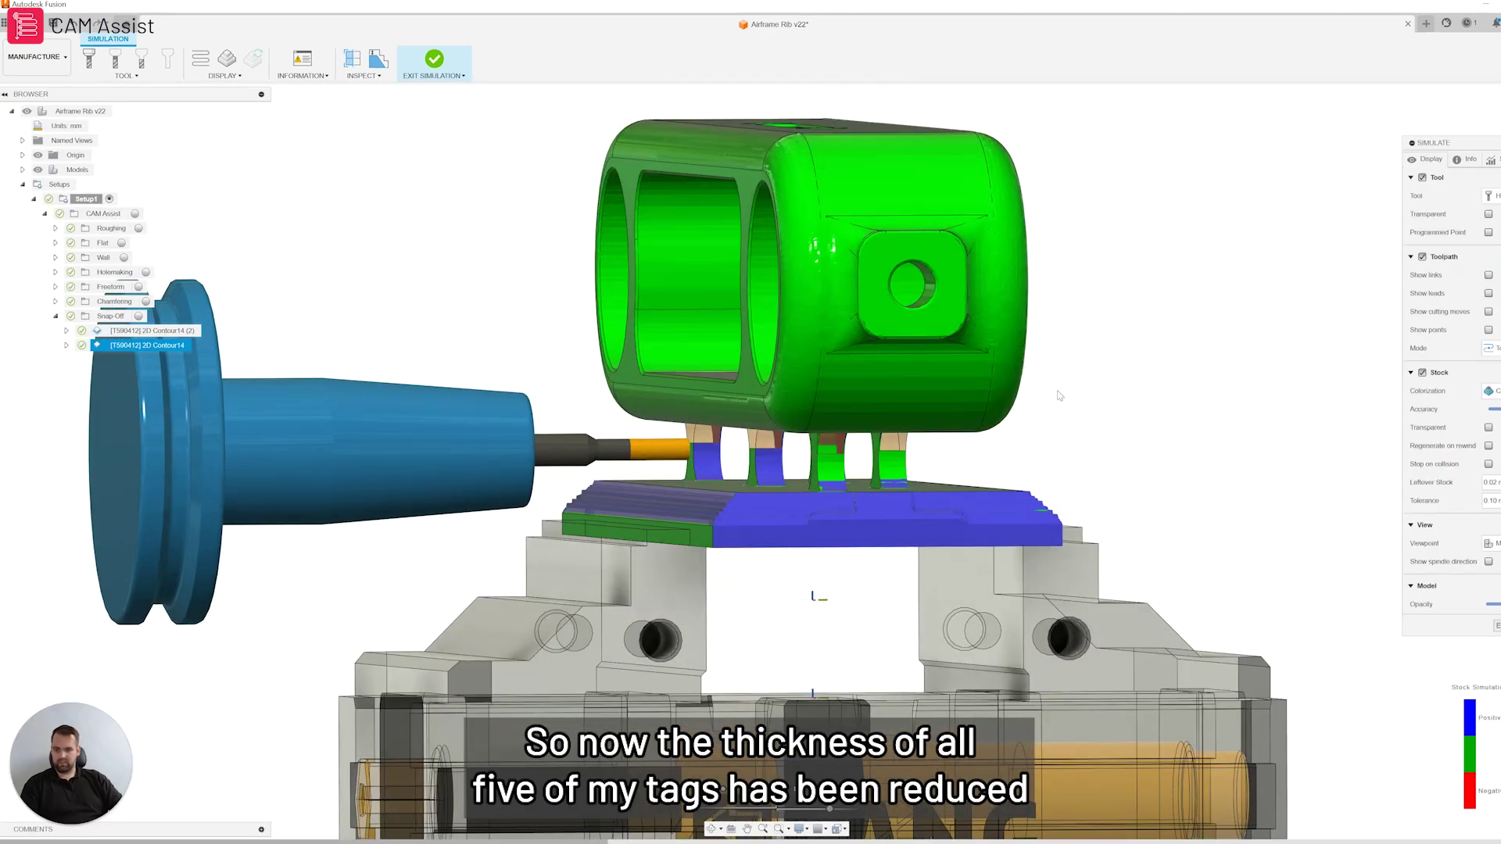
Inspect the finished rib on its thinned tags above the base and vice from several sides
mouse_move(1070, 377)
shift+middle_down()
mouse_move(1065, 389)
mouse_move(1062, 373)
shift+middle_up()
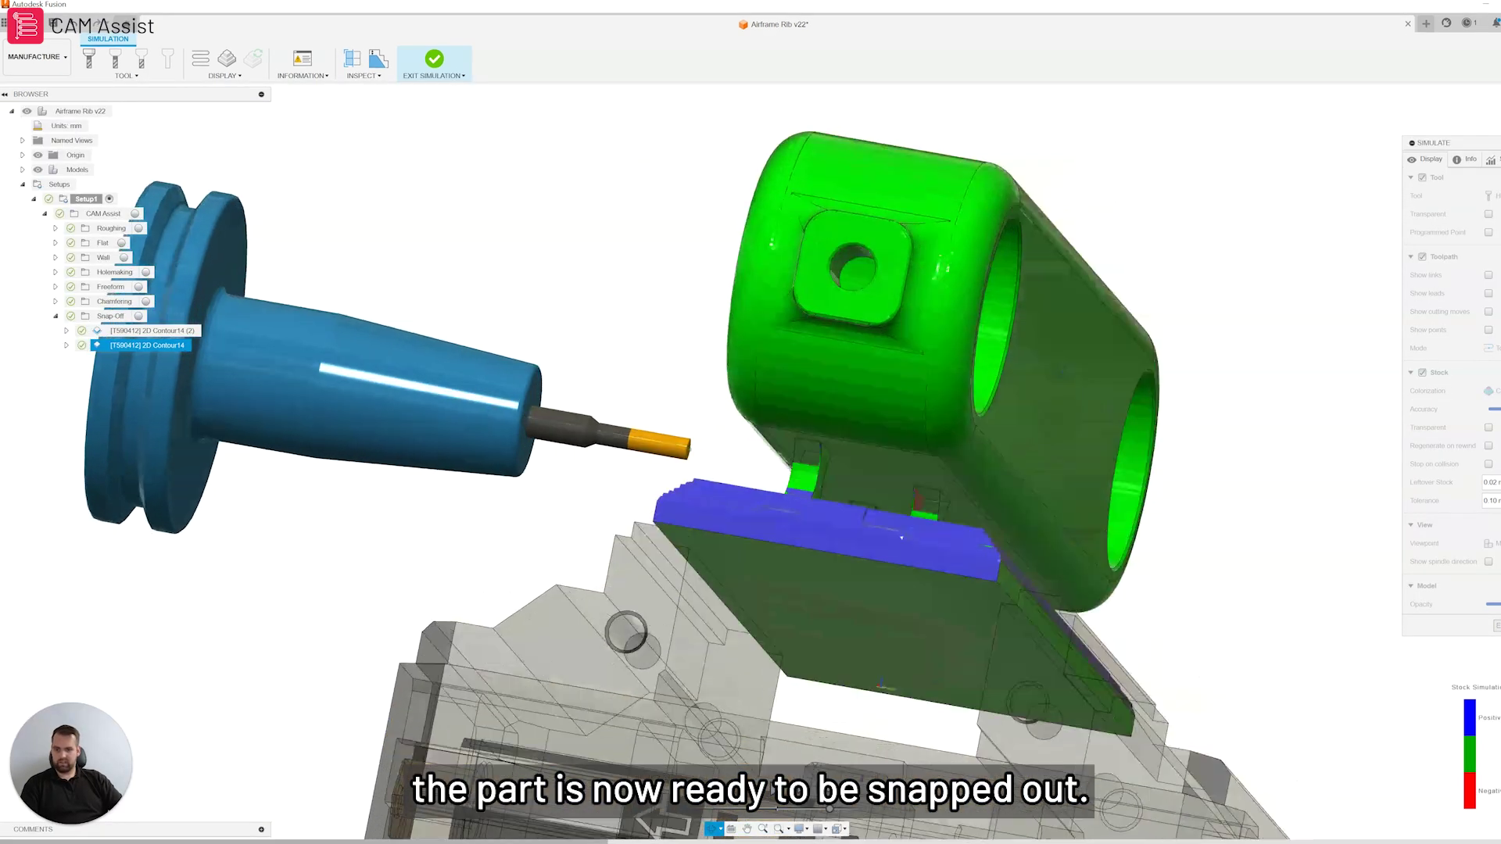
shift+middle_drag(902, 539, 1080, 391)
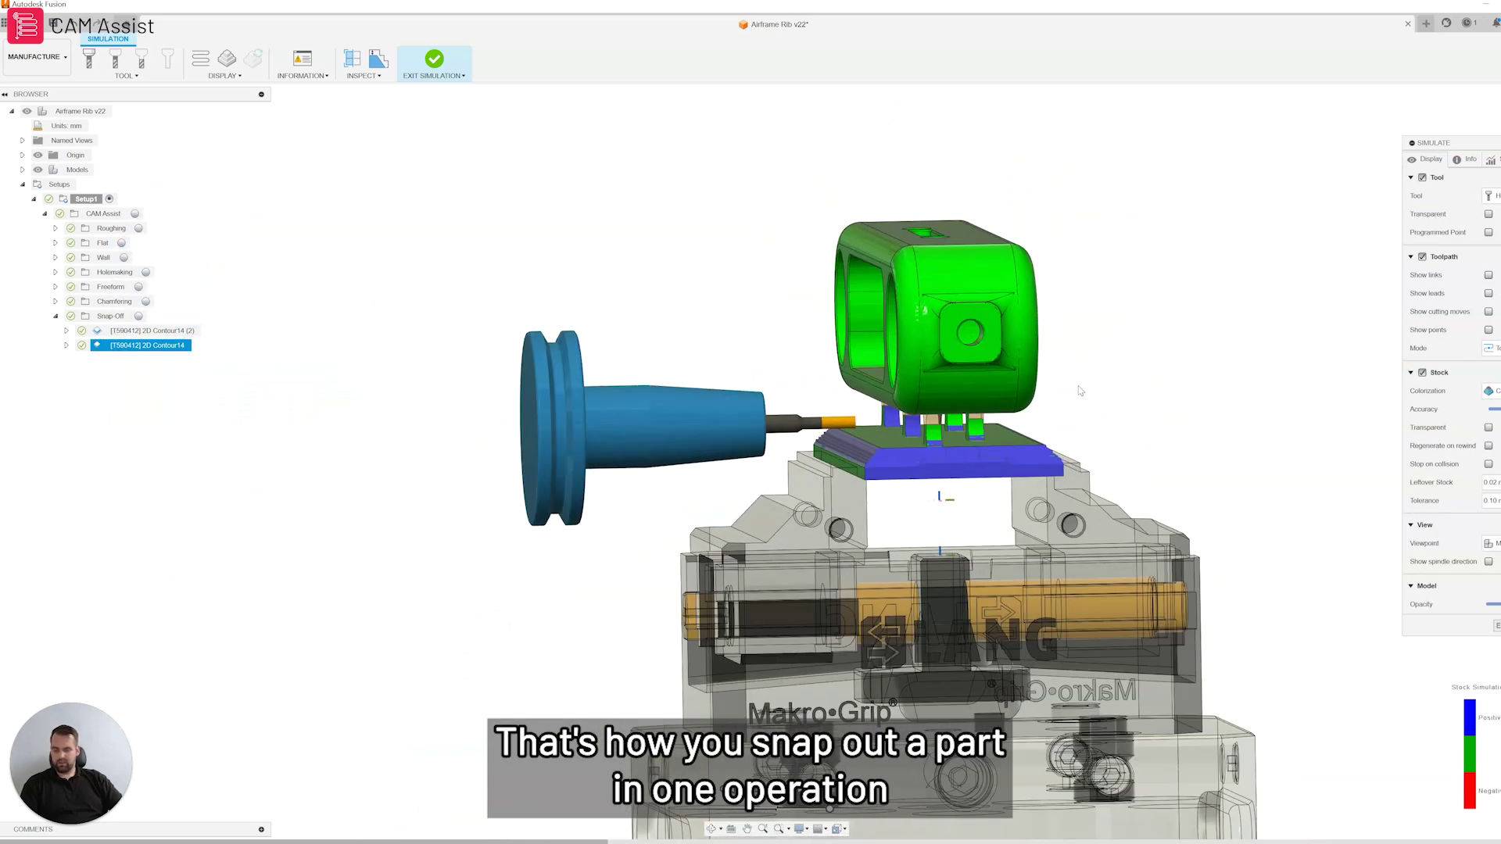
scroll(1070, 270, up, 3)
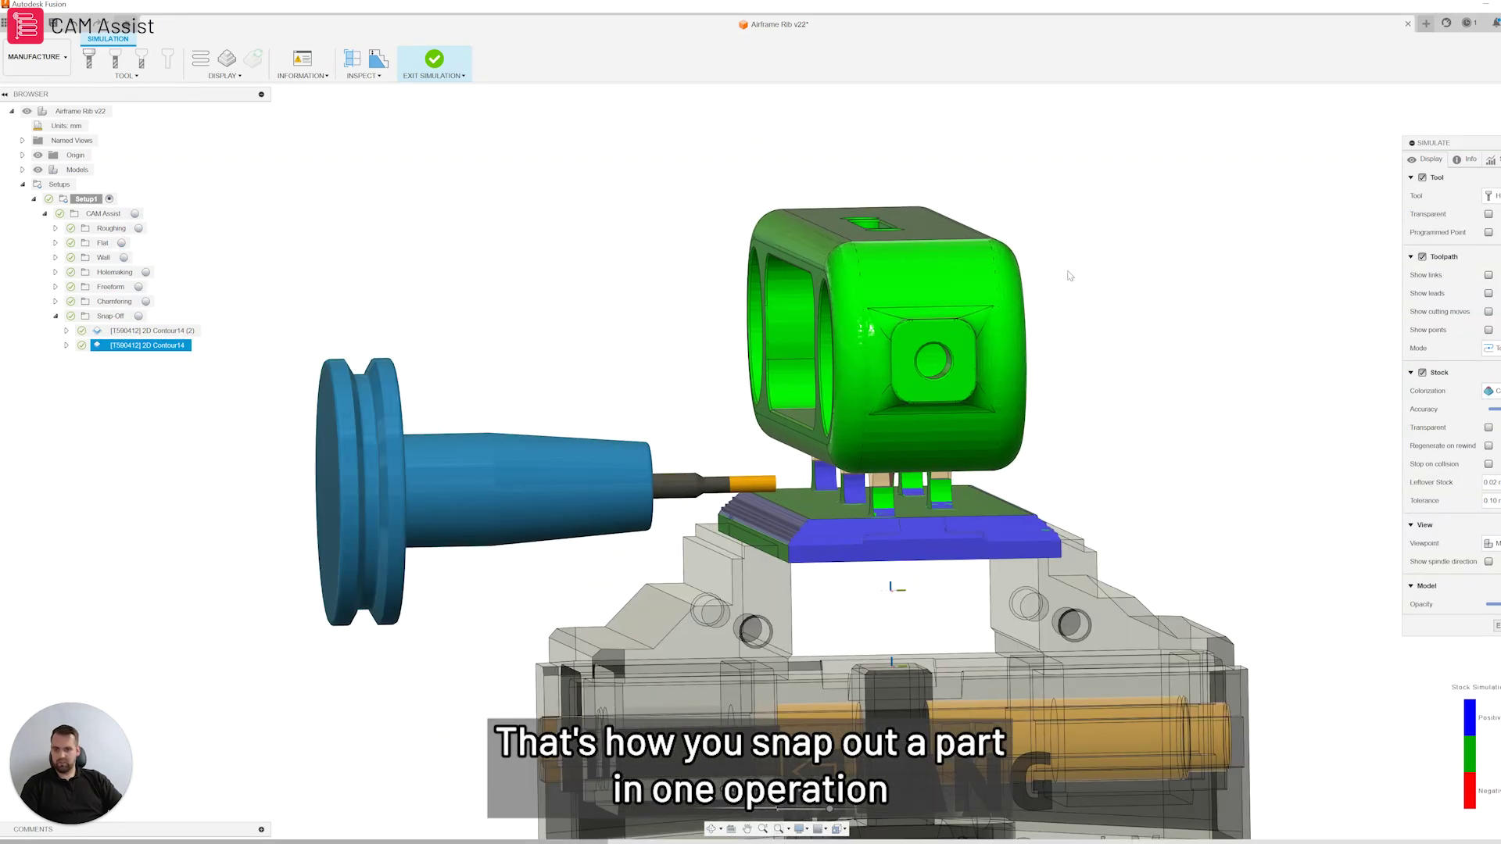
shift+middle_drag(1070, 276, 1066, 261)
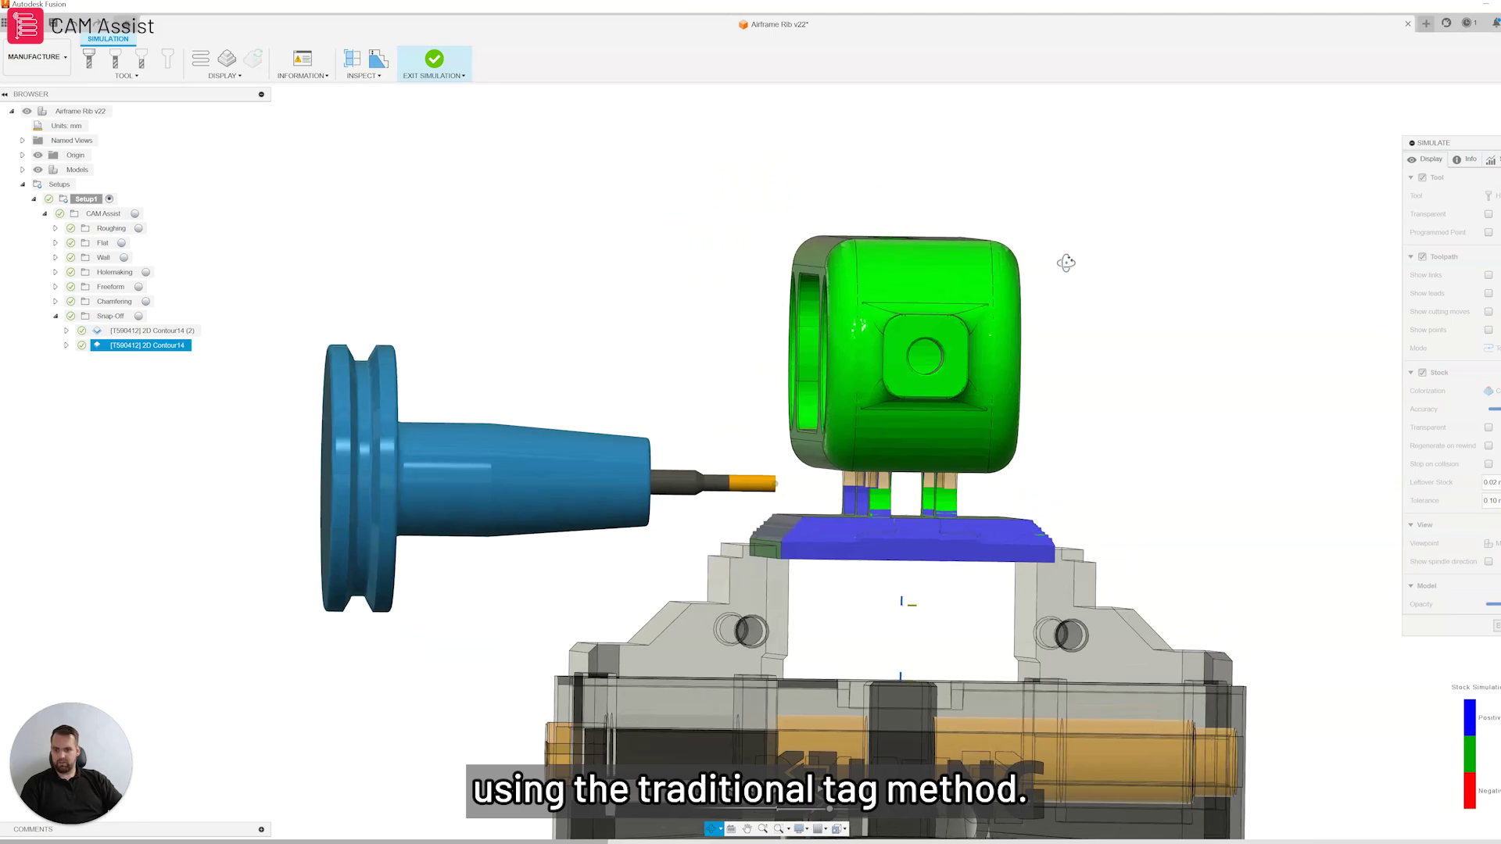